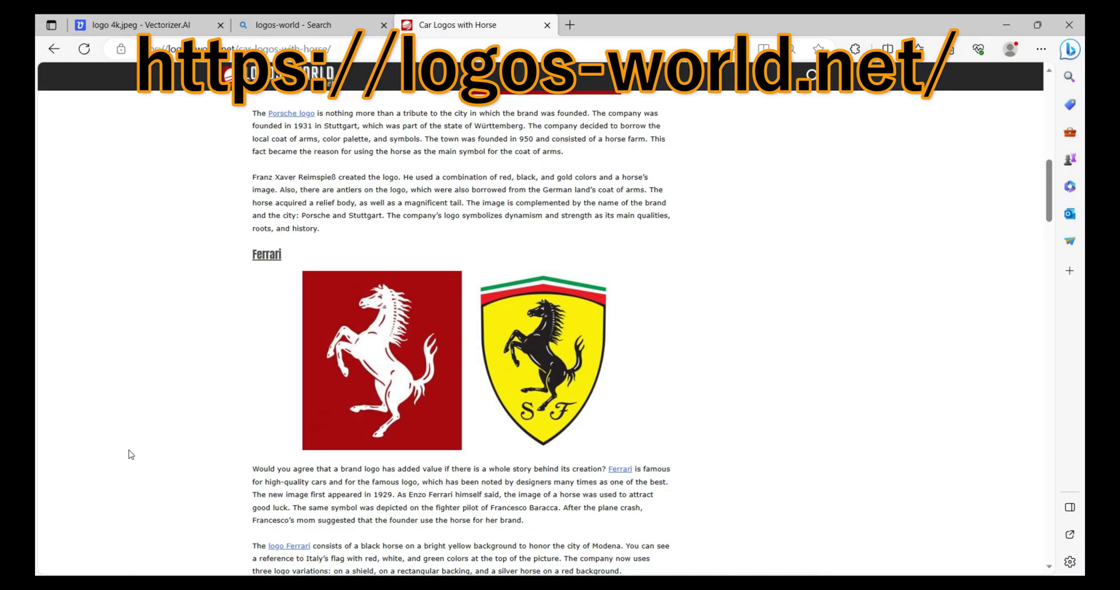
Save the Ferrari horse logo to the Desktop as Ferrari-Horse-Logo and return to Vectorizer.AI
{"action": "left_click", "coordinate": [362, 343]}
{"action": "right_click", "coordinate": [351, 277]}
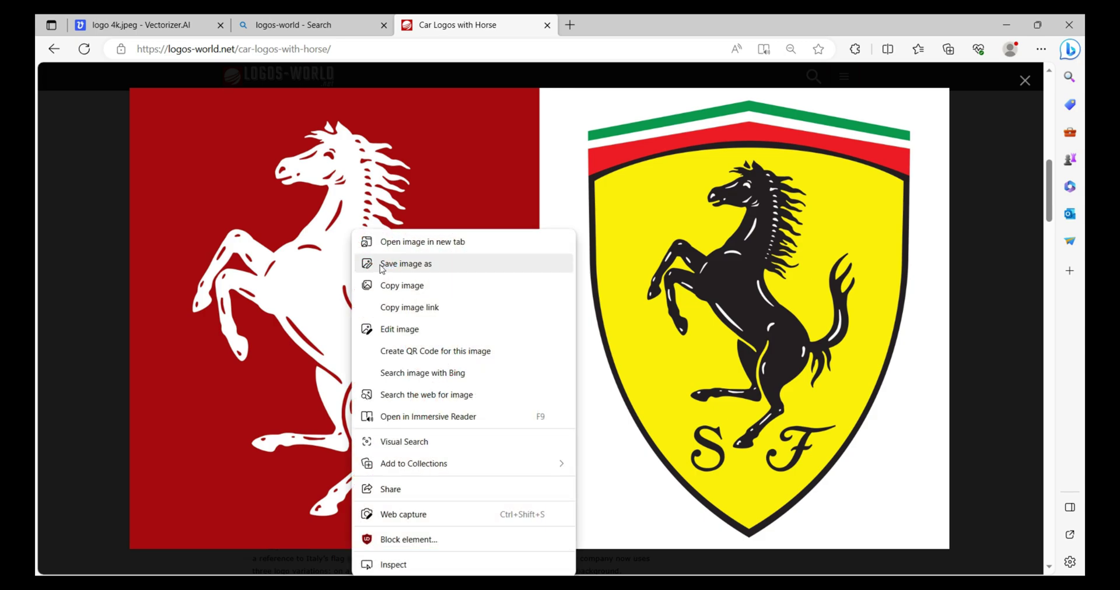
{"action": "left_click", "coordinate": [390, 267]}
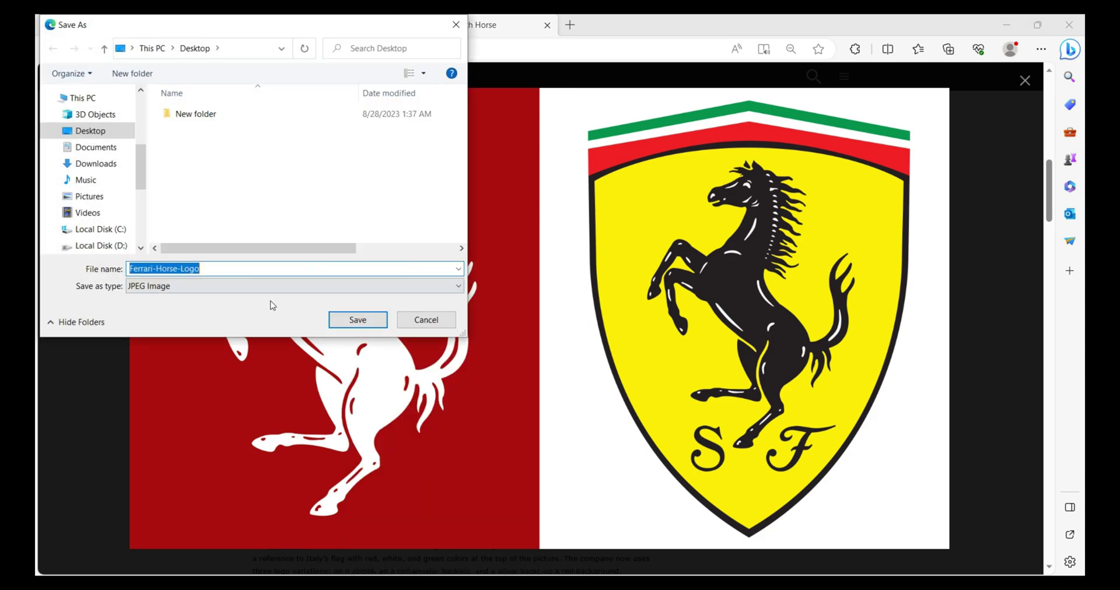
{"action": "left_click", "coordinate": [357, 320]}
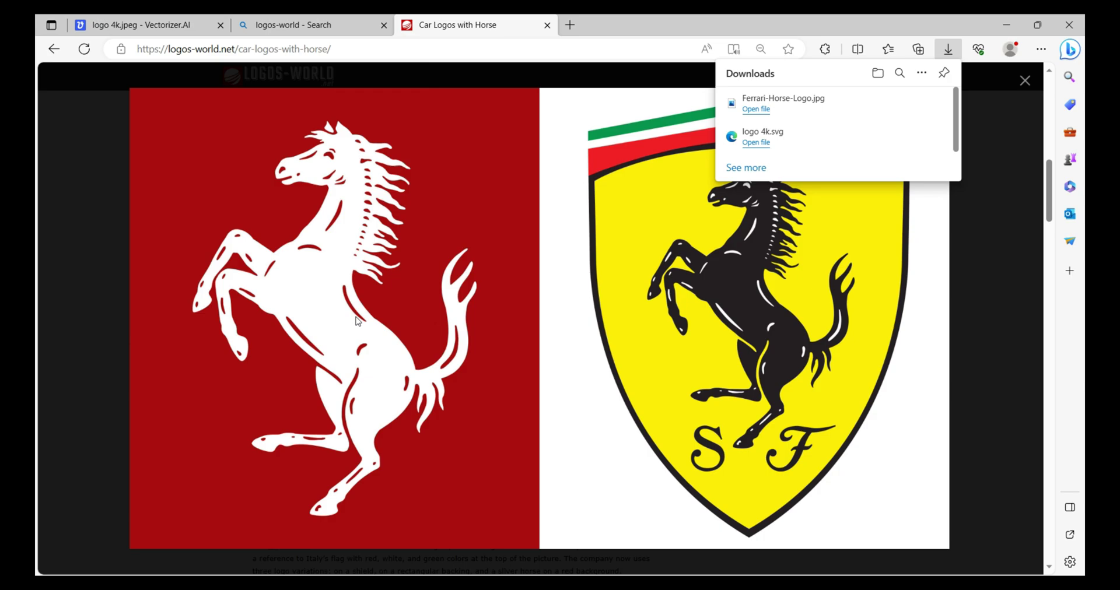
{"action": "left_click", "coordinate": [148, 26]}
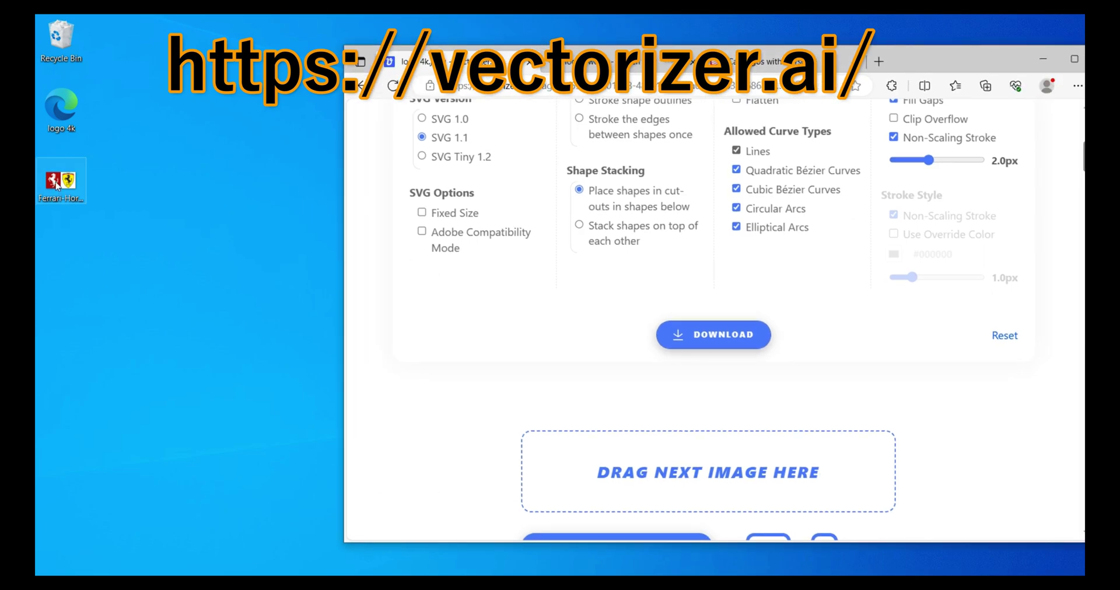
Upload Ferrari-Horse-Logo.jpg, crop it to the red left half, and start vectorizing
{"action": "left_click_drag", "start_coordinate": [56, 183], "coordinate": [703, 467]}
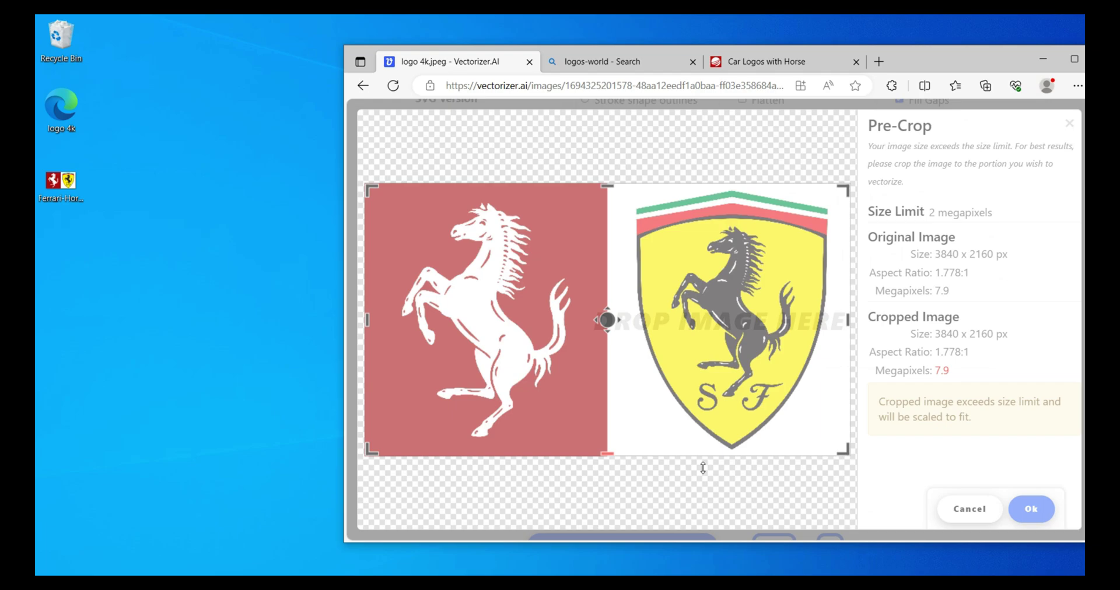
{"action": "double_click", "coordinate": [913, 66]}
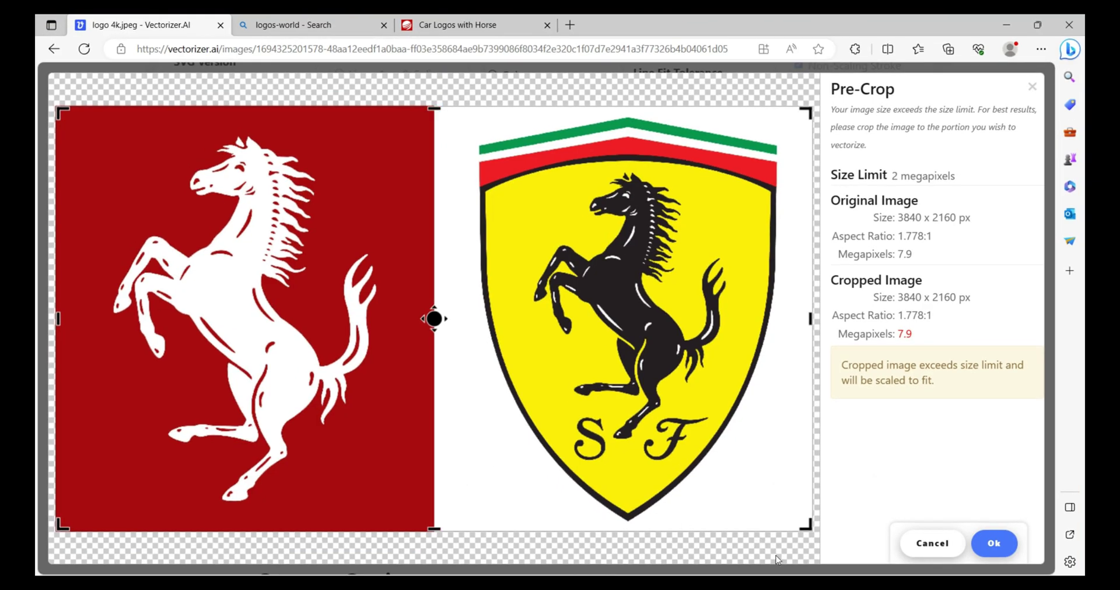
{"action": "left_click_drag", "start_coordinate": [805, 529], "coordinate": [428, 543]}
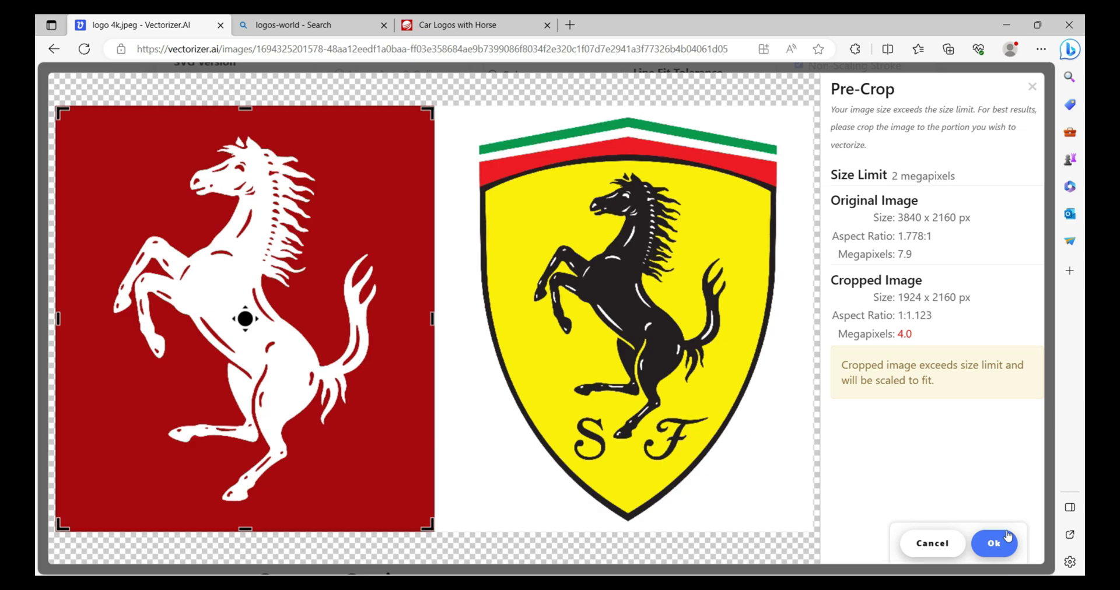
{"action": "left_click", "coordinate": [994, 543]}
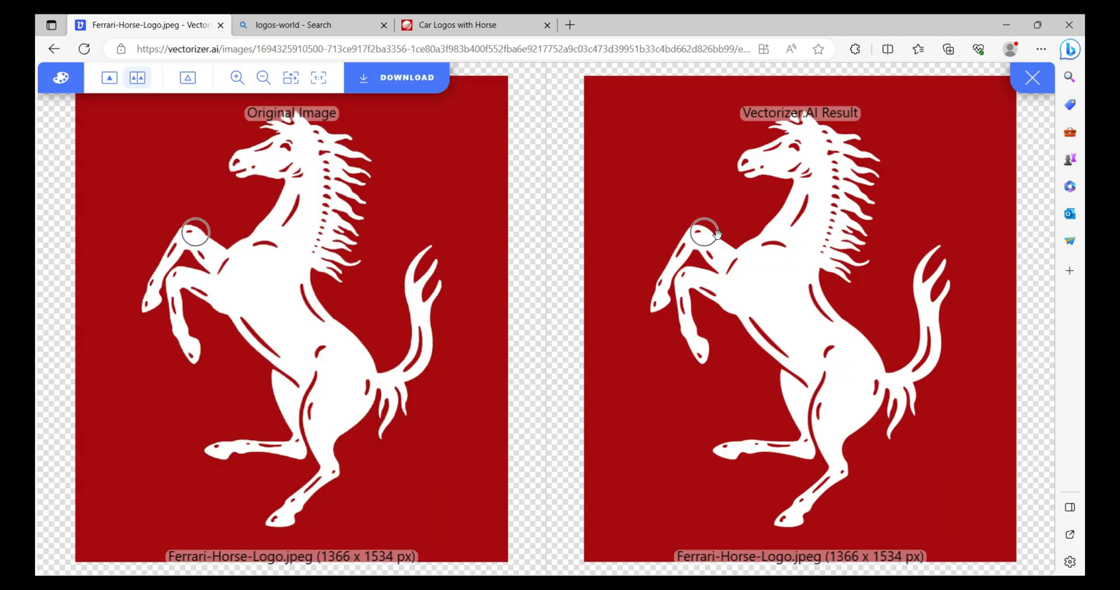
Download the vectorized horse as Ferrari-Horse-Logo.svg and minimize Edge
{"action": "left_click", "coordinate": [406, 80]}
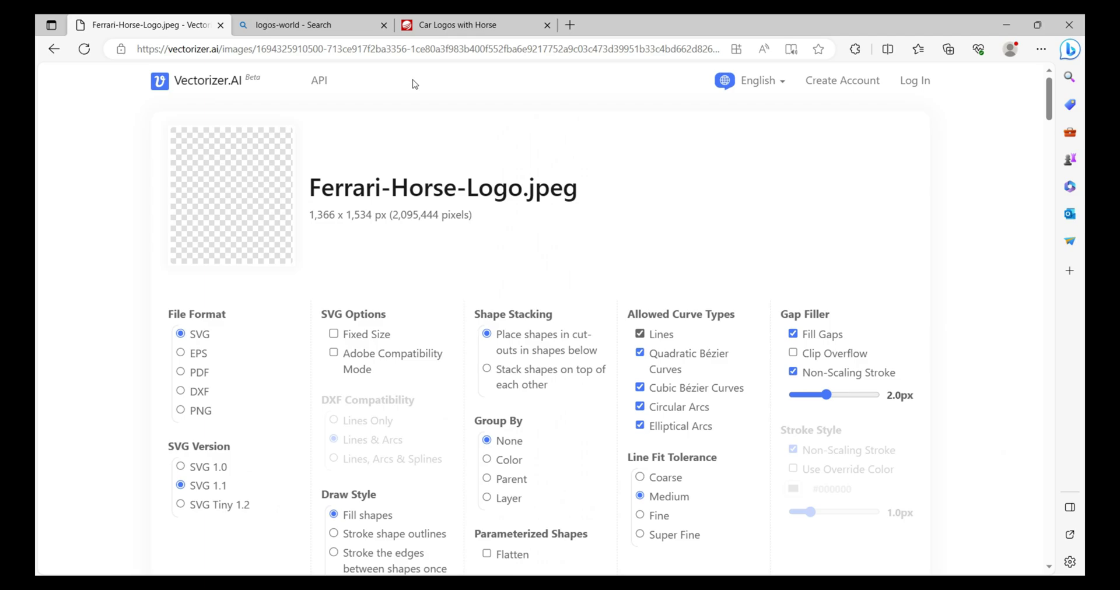
{"action": "scroll", "coordinate": [538, 142], "scroll_direction": "down", "scroll_amount": 4}
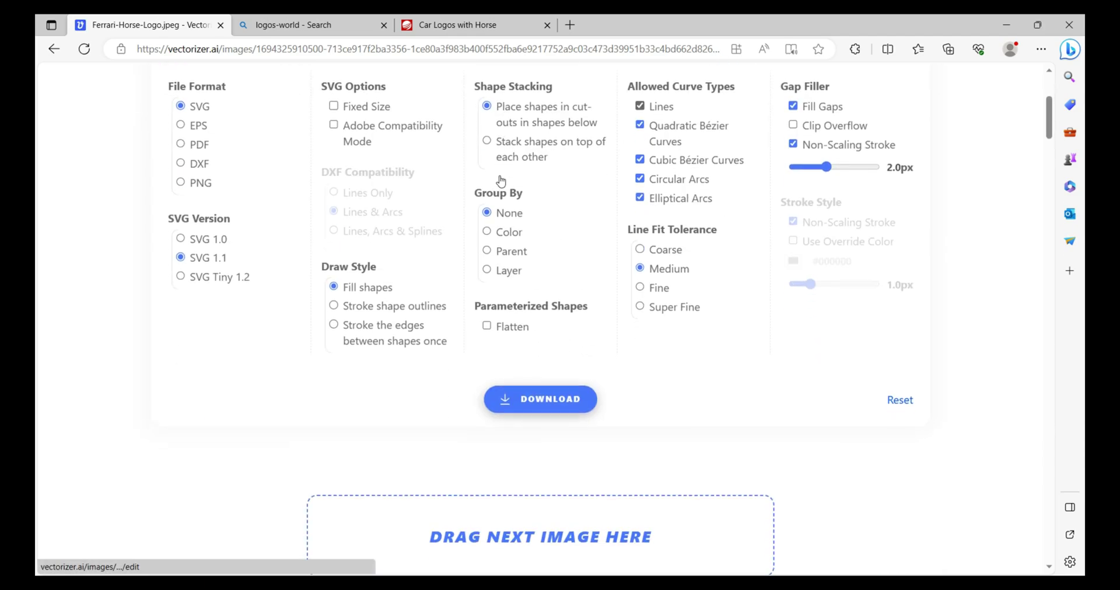
{"action": "left_click", "coordinate": [534, 400]}
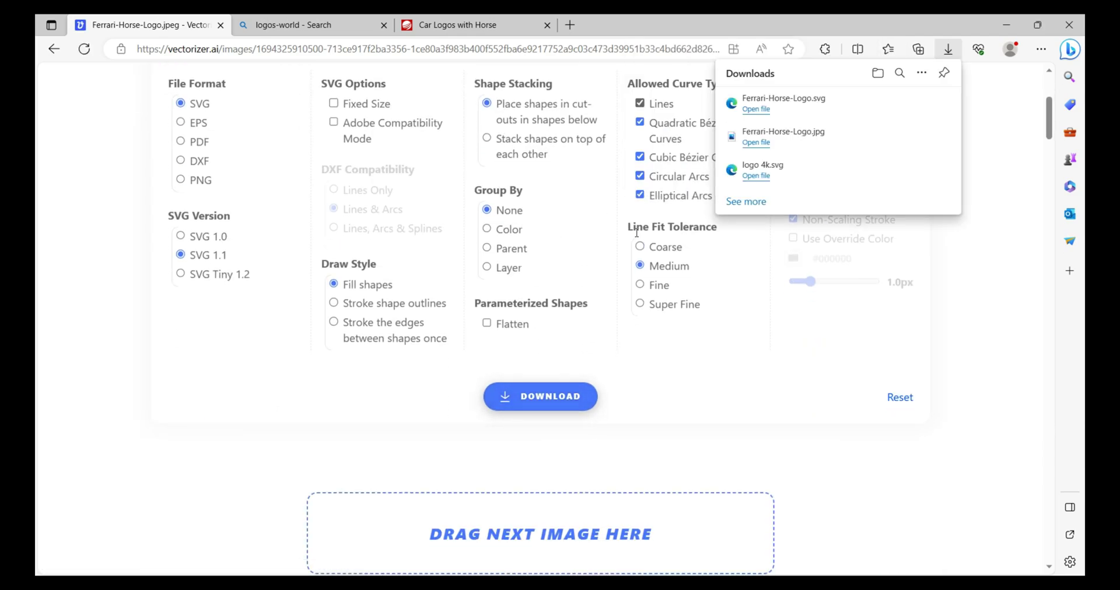
{"action": "left_click", "coordinate": [1008, 24]}
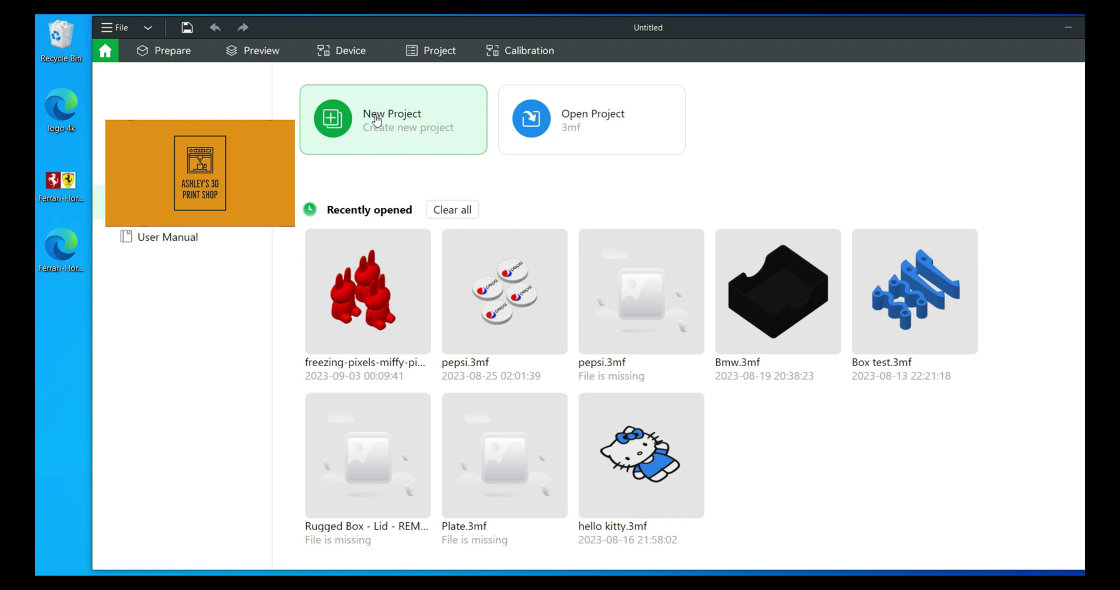
Create a new project, import Ferrari-Horse-Logo.svg, and scale it down to about 58%
{"action": "left_click", "coordinate": [377, 120]}
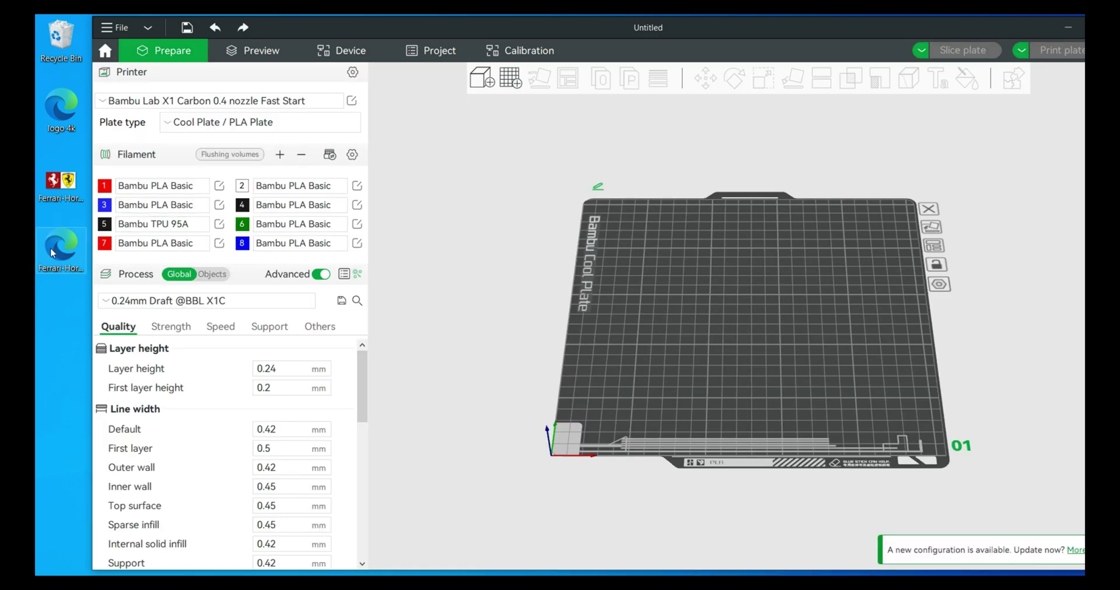
{"action": "left_click_drag", "start_coordinate": [62, 185], "coordinate": [748, 306]}
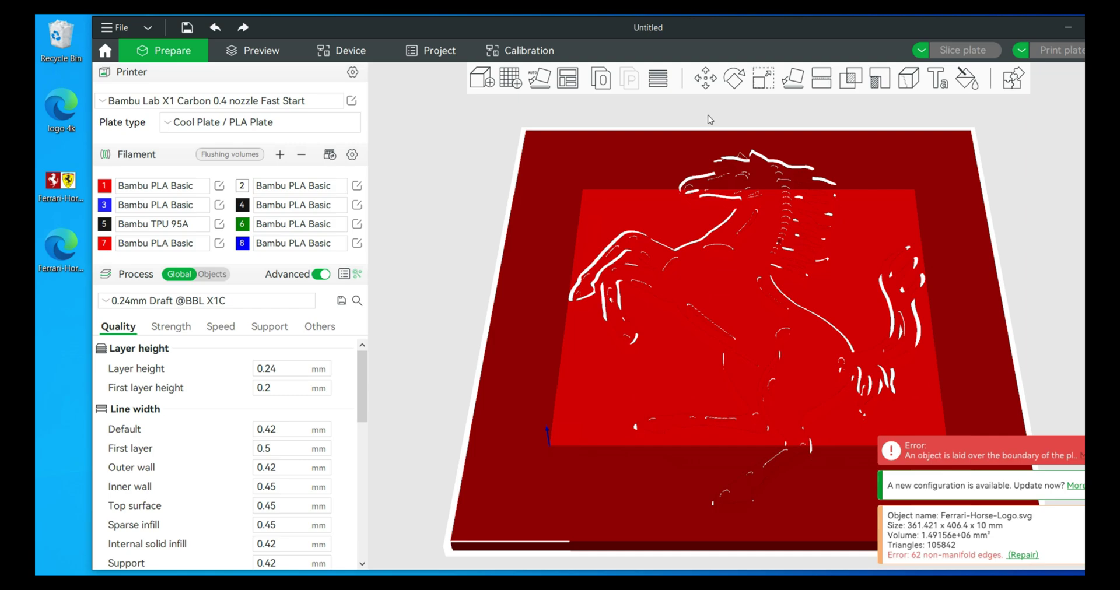
{"action": "left_click", "coordinate": [755, 85]}
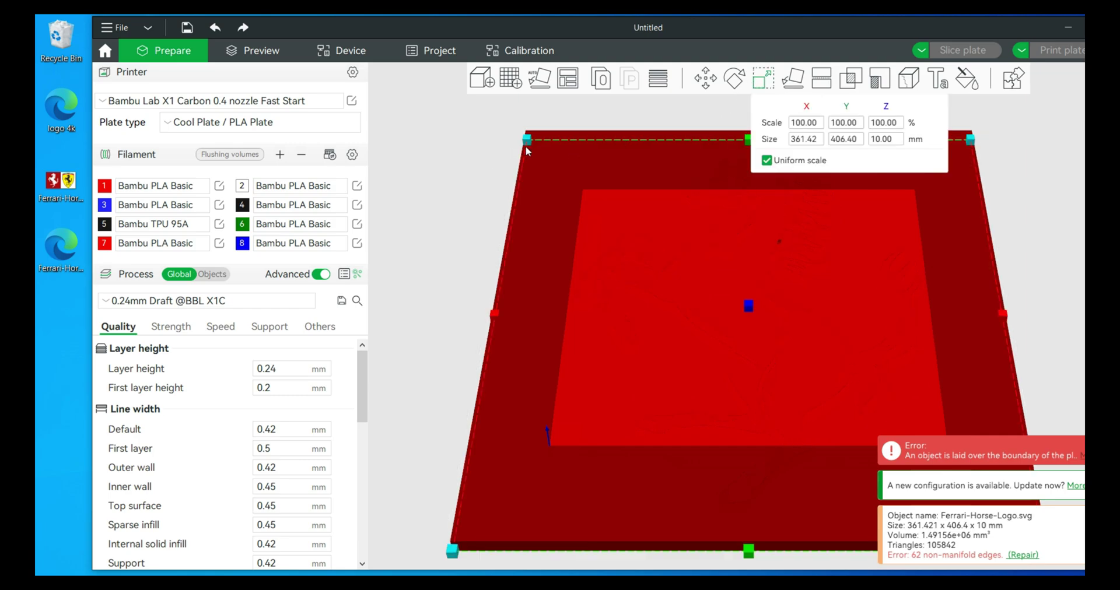
{"action": "left_click_drag", "start_coordinate": [525, 144], "coordinate": [617, 208]}
Fill the horse shape with filament 2 using the Color painting fill tool
{"action": "left_click", "coordinate": [583, 246]}
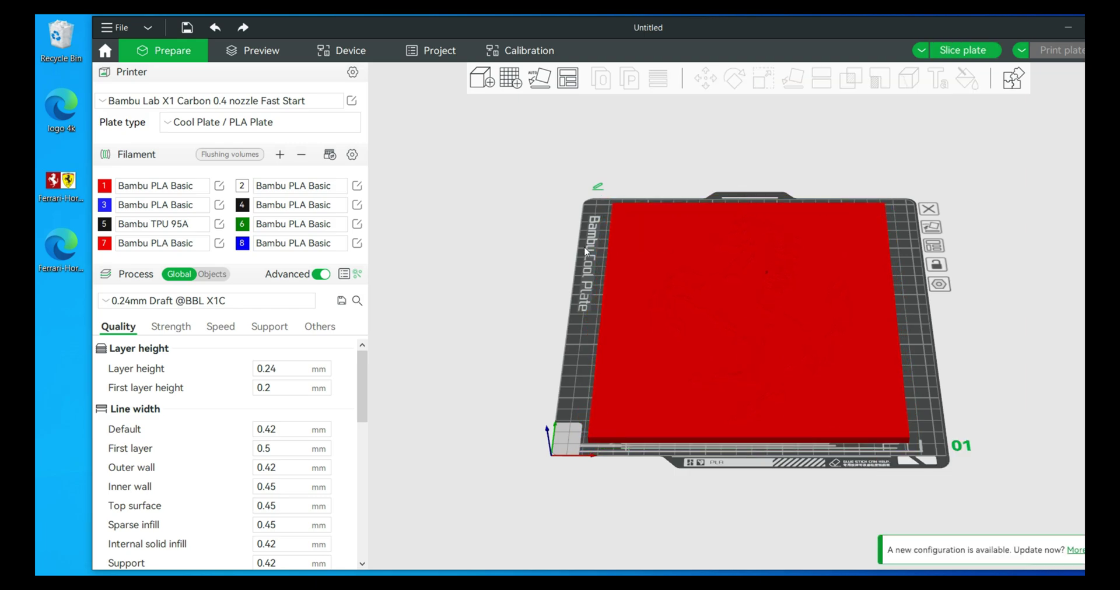
{"action": "left_click", "coordinate": [733, 291]}
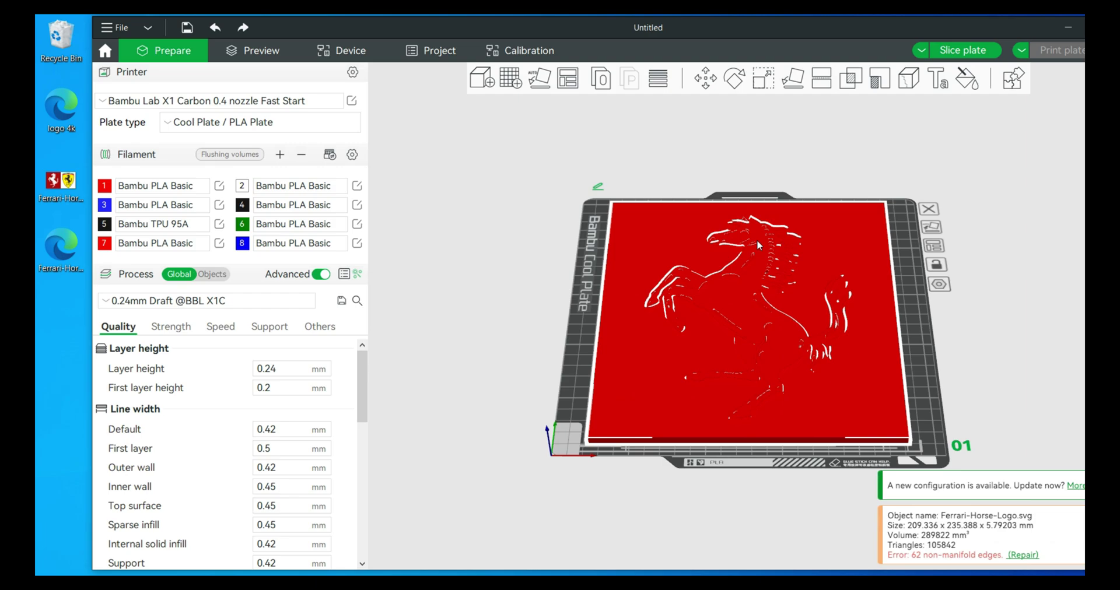
{"action": "left_click", "coordinate": [964, 83]}
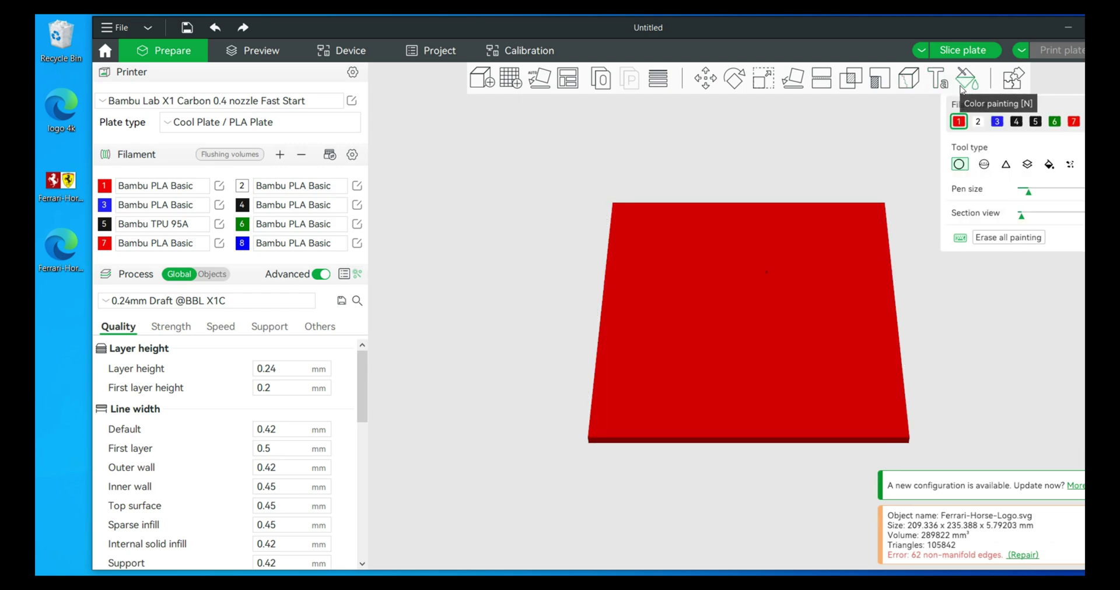
{"action": "left_click", "coordinate": [977, 122]}
{"action": "left_click", "coordinate": [1053, 169]}
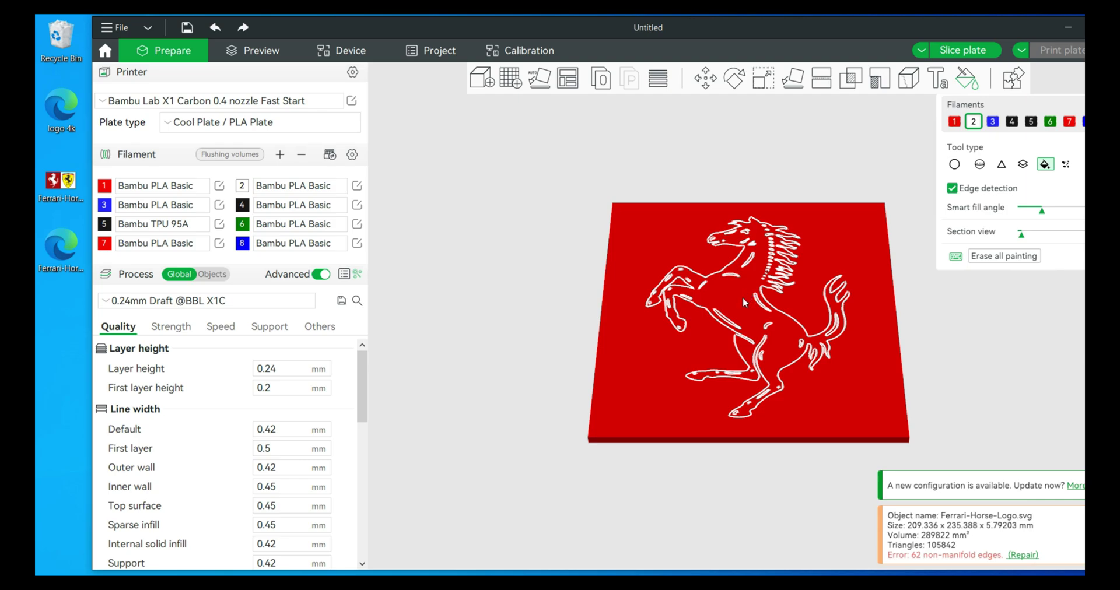
{"action": "left_click", "coordinate": [743, 296]}
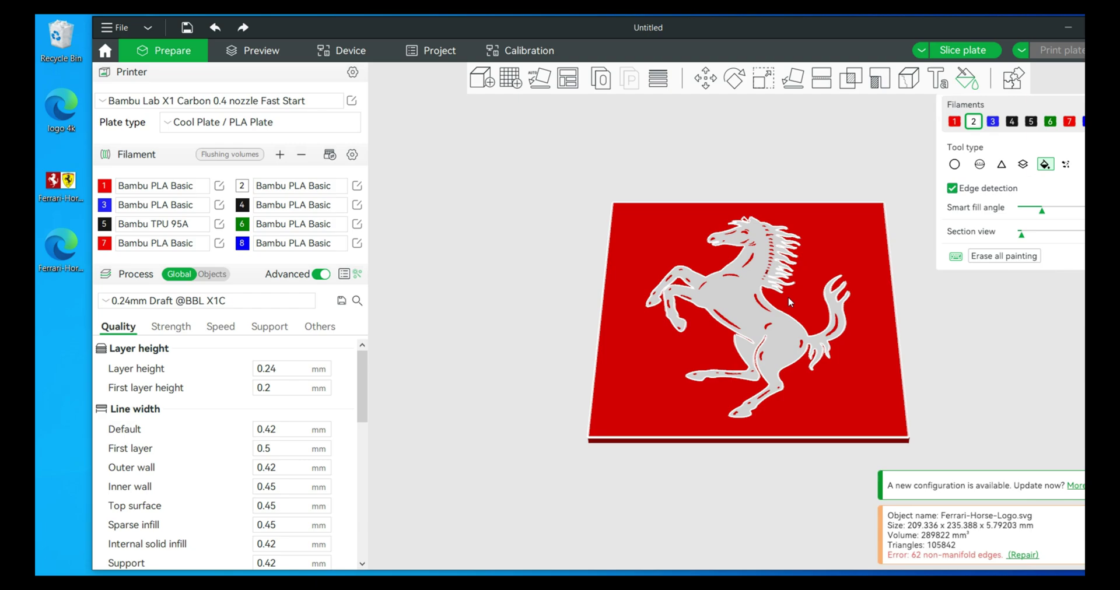
{"action": "left_click_drag", "start_coordinate": [588, 349], "coordinate": [581, 340]}
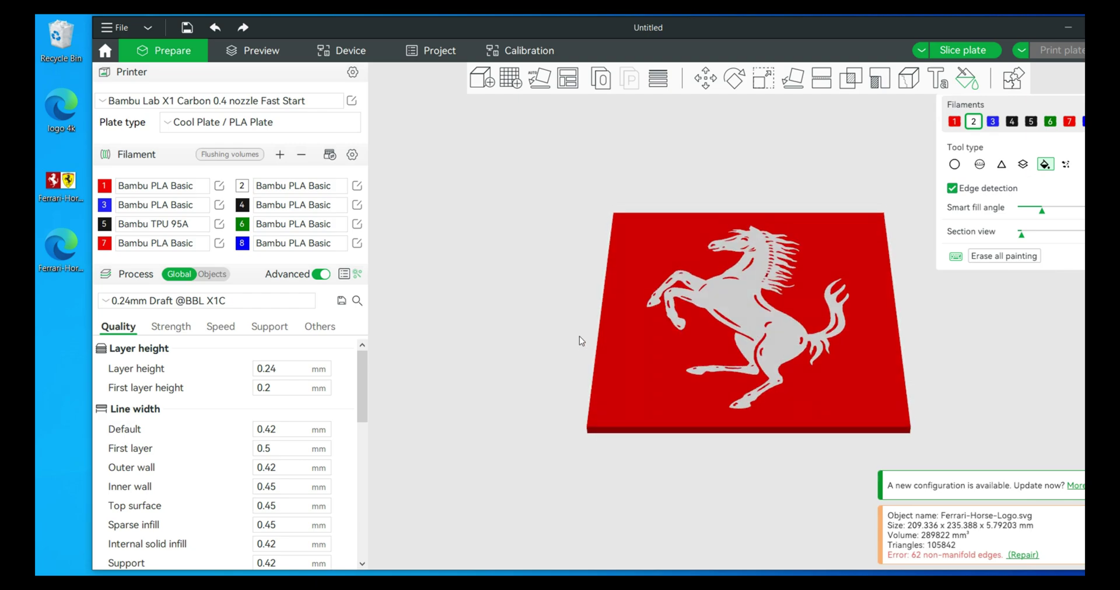
Switch Process to Objects, inspect part_4 and part_5, and bring up the model's Split menu
{"action": "left_click", "coordinate": [217, 275]}
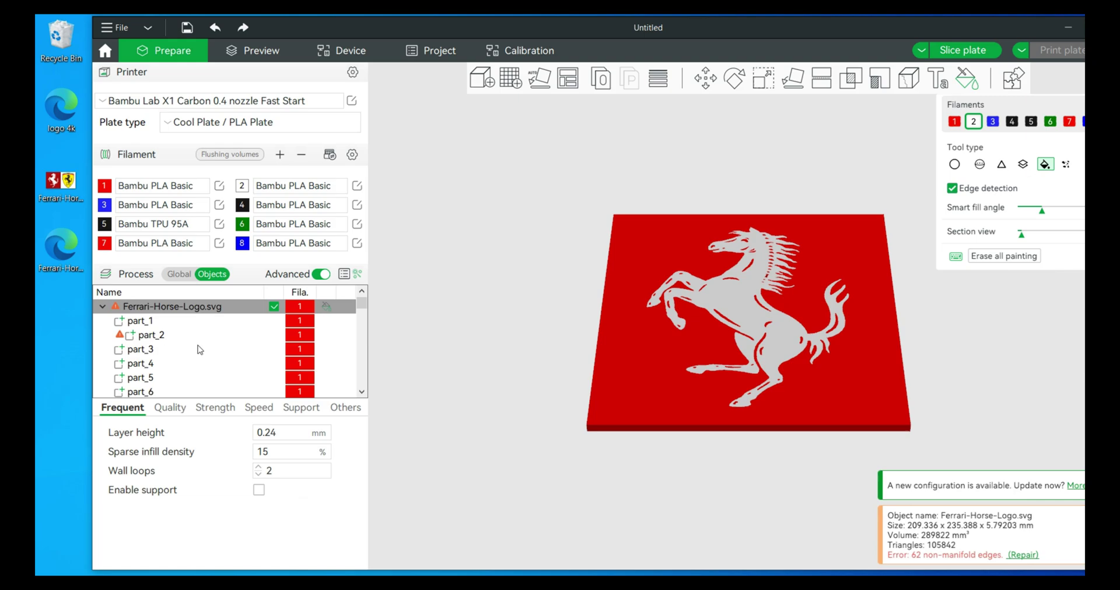
{"action": "left_click", "coordinate": [153, 363]}
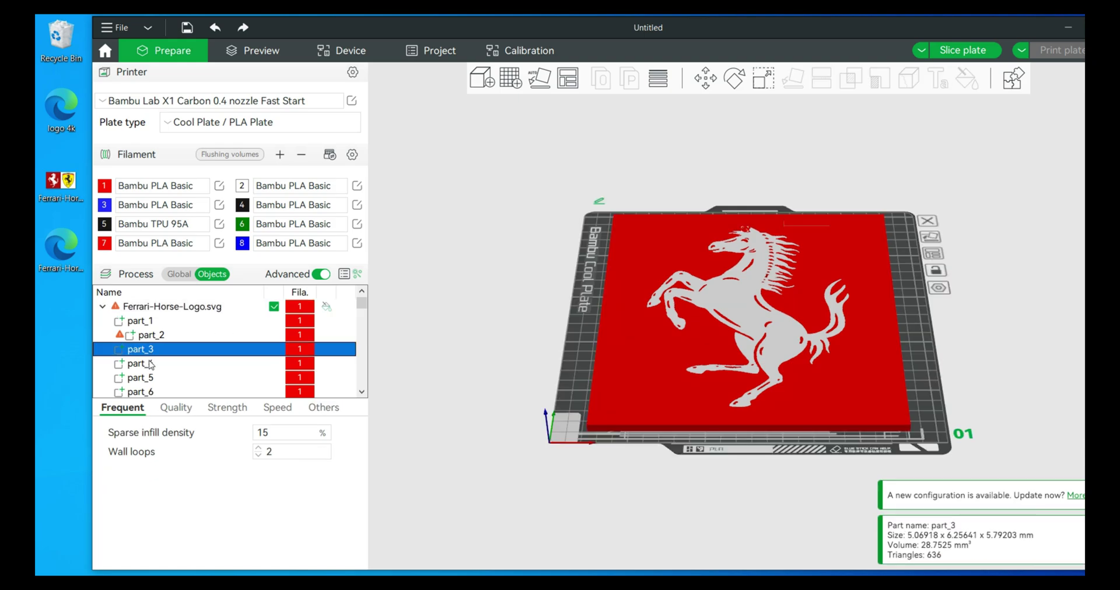
{"action": "left_click", "coordinate": [149, 377]}
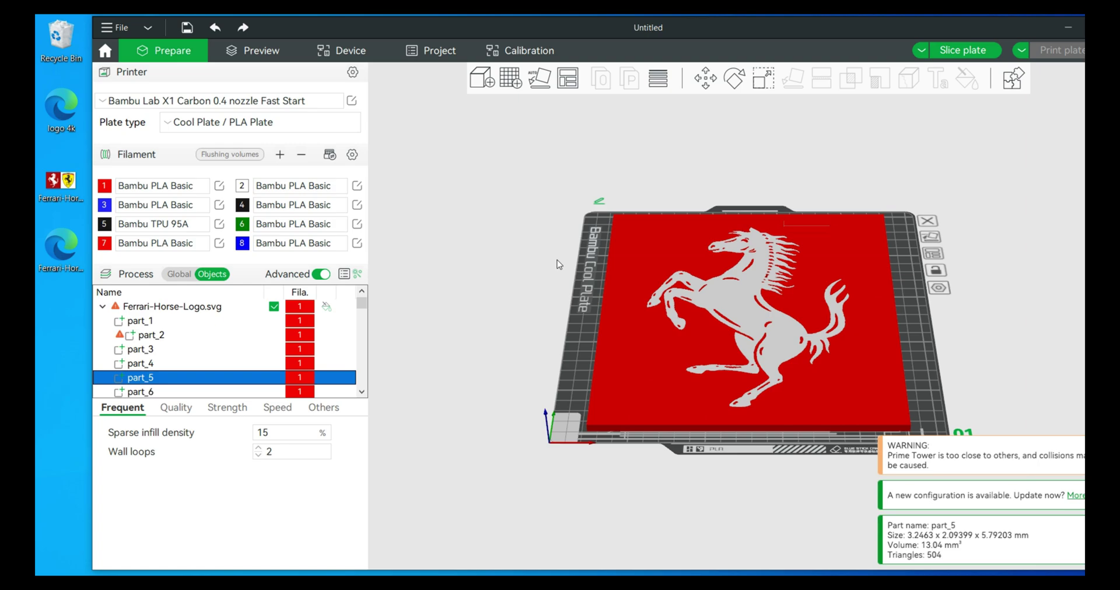
{"action": "right_click", "coordinate": [644, 258]}
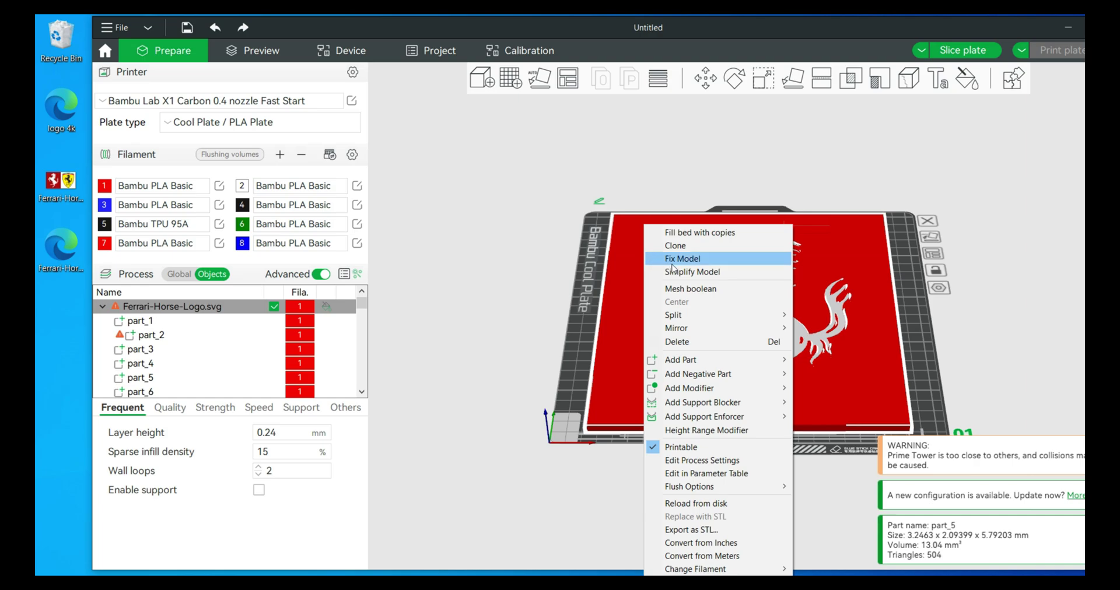
{"action": "mouse_move", "coordinate": [689, 315]}
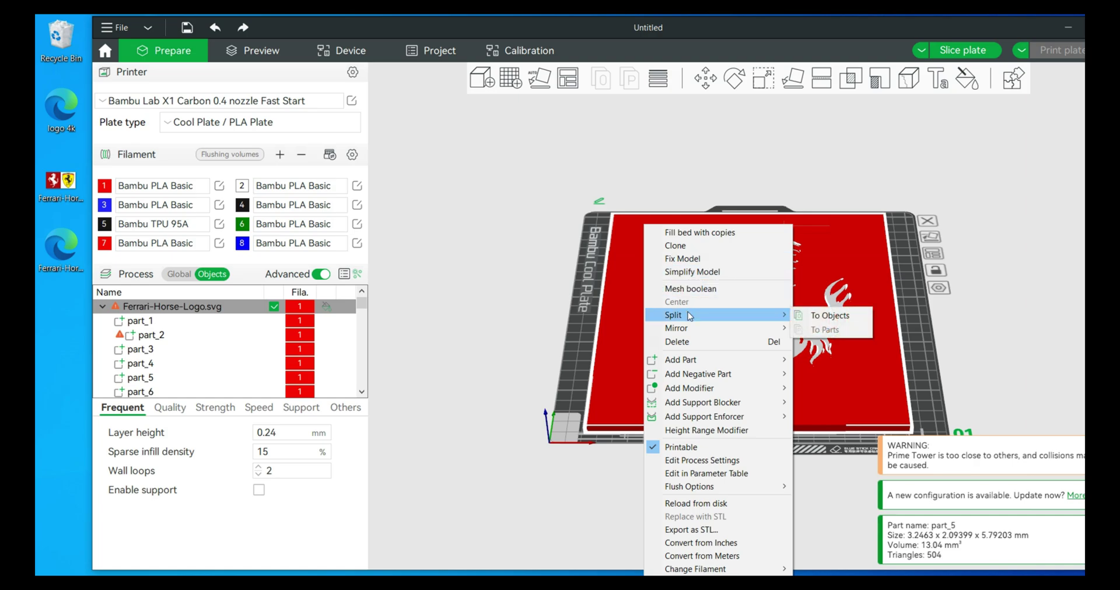
Split the logo into 107 objects, select base part_54, and undo its accidental move
{"action": "left_click", "coordinate": [847, 316]}
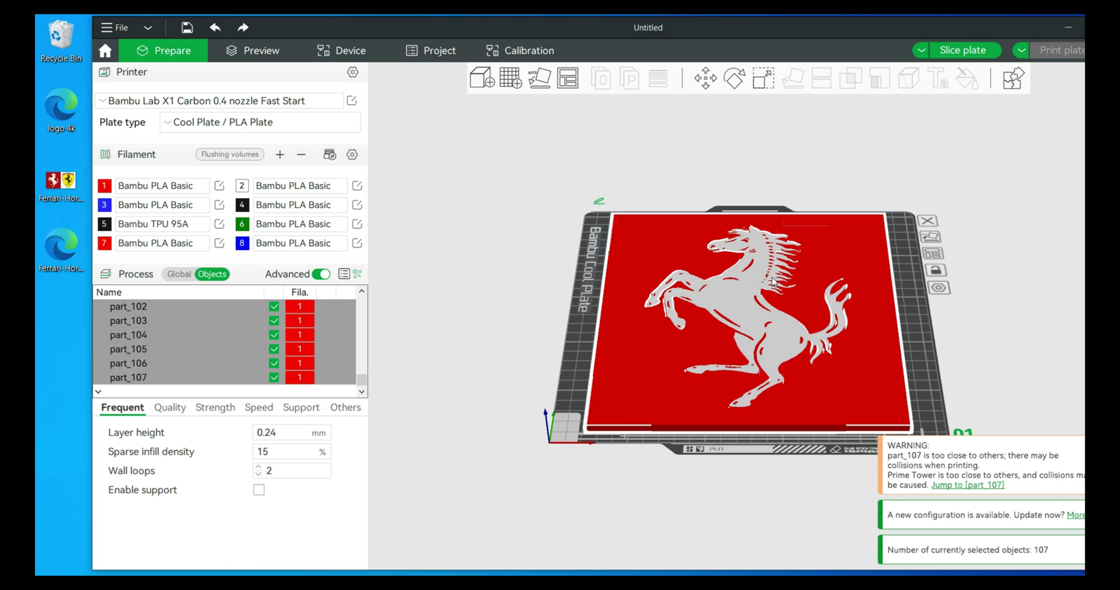
{"action": "left_click_drag", "start_coordinate": [643, 265], "coordinate": [584, 306]}
{"action": "left_click", "coordinate": [566, 257]}
{"action": "left_click", "coordinate": [653, 258]}
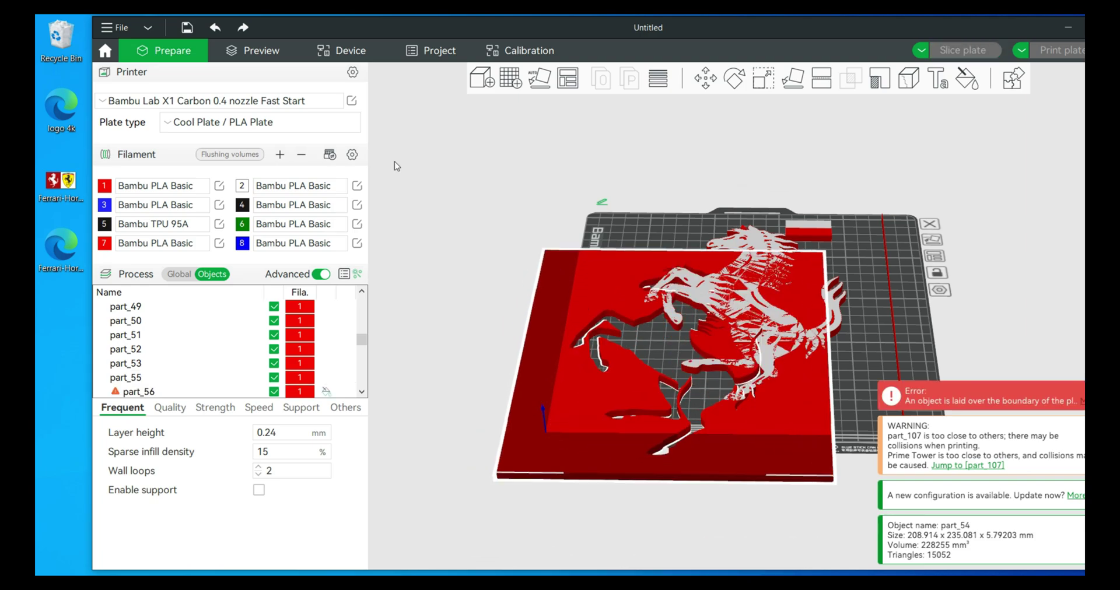
{"action": "left_click", "coordinate": [215, 28]}
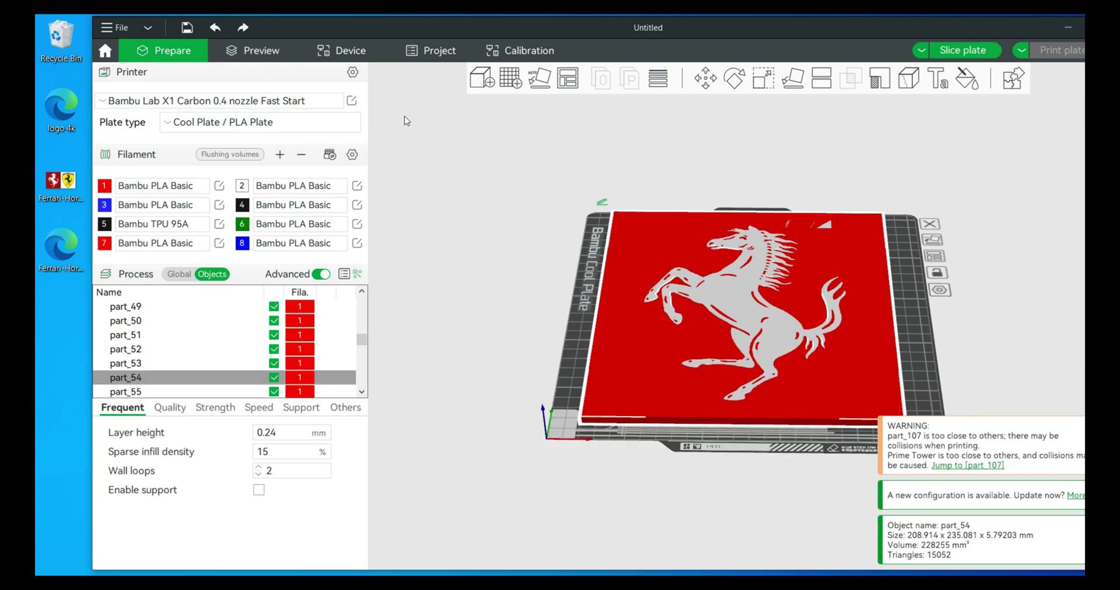
{"action": "left_click", "coordinate": [569, 205]}
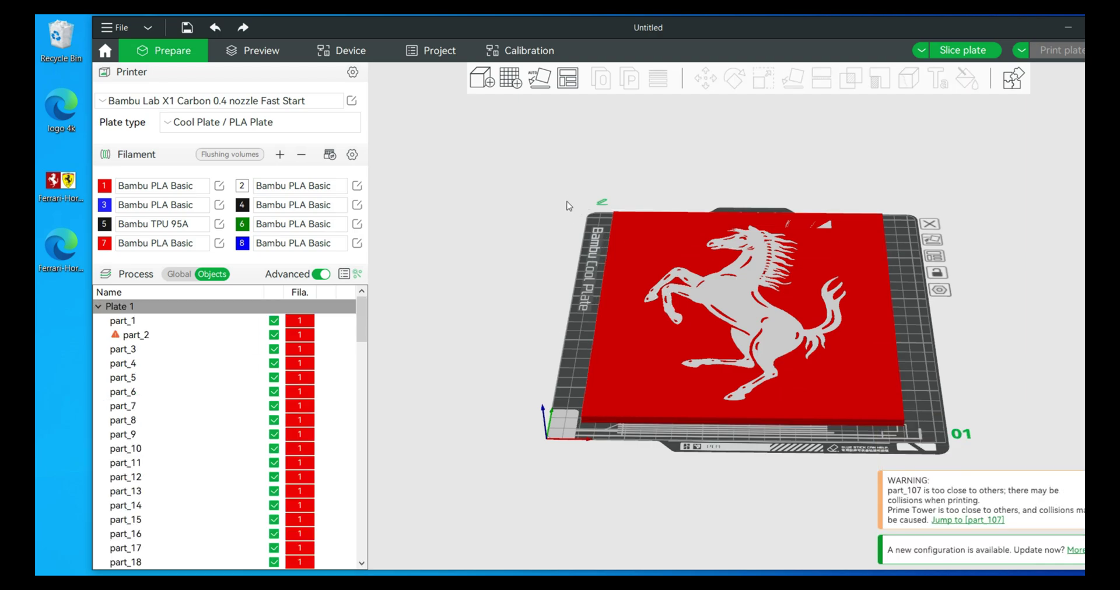
With uniform scale off, set base part_54's Z size to 3 mm, keeping 208.914 x 235.081
{"action": "left_click", "coordinate": [668, 239]}
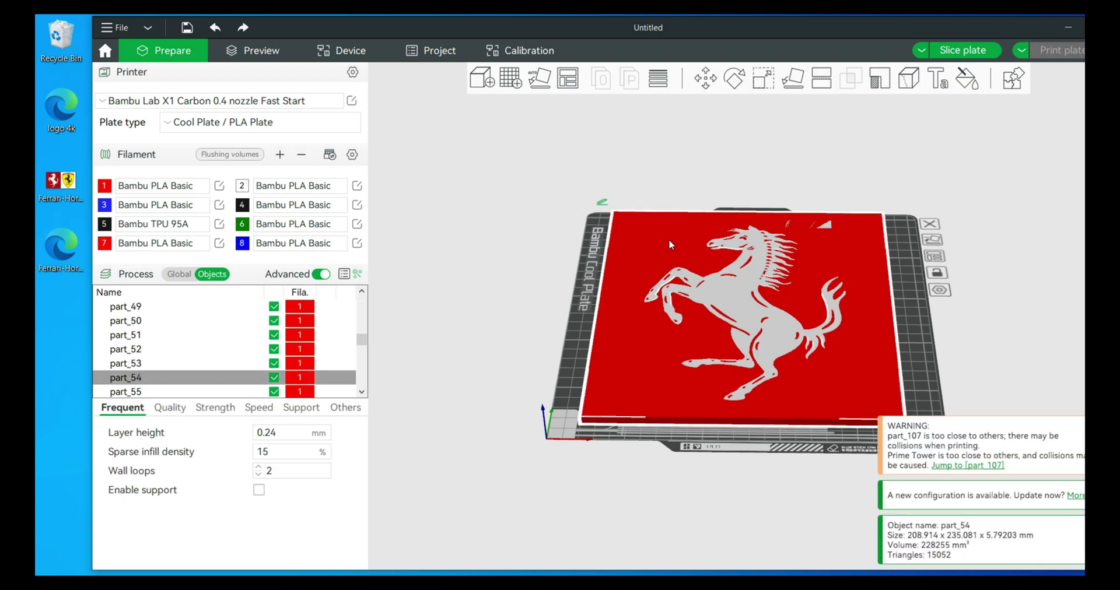
{"action": "left_click", "coordinate": [764, 82]}
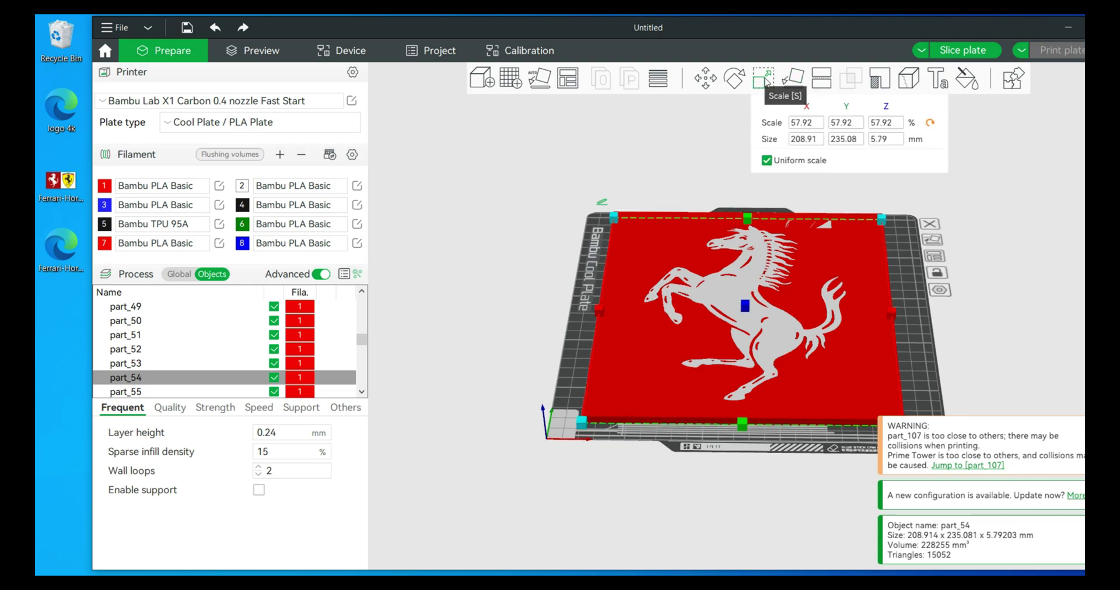
{"action": "left_click", "coordinate": [766, 161]}
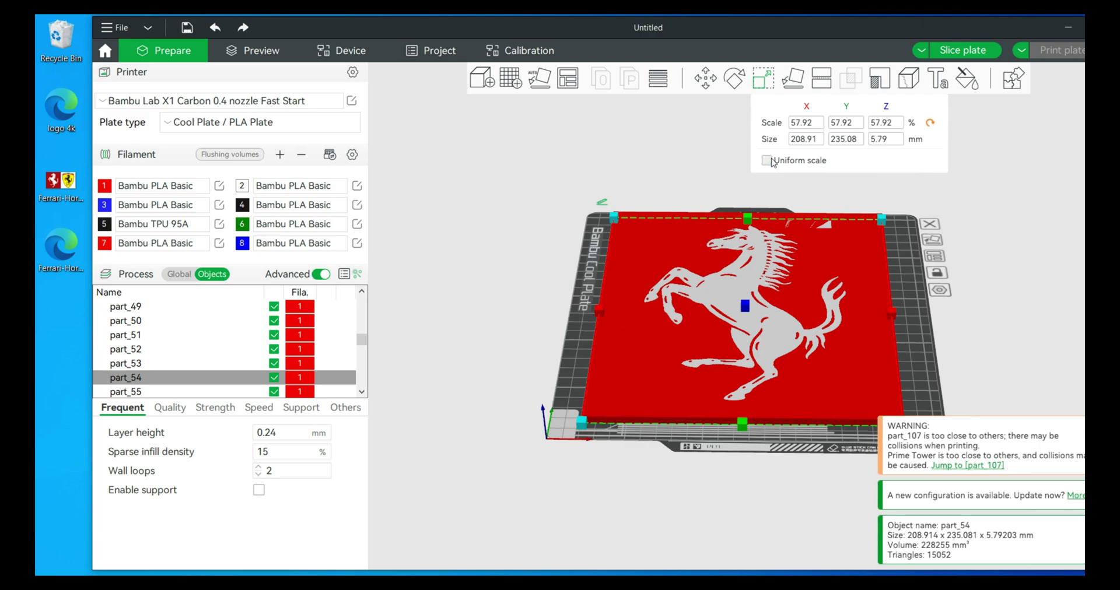
{"action": "left_click", "coordinate": [881, 140]}
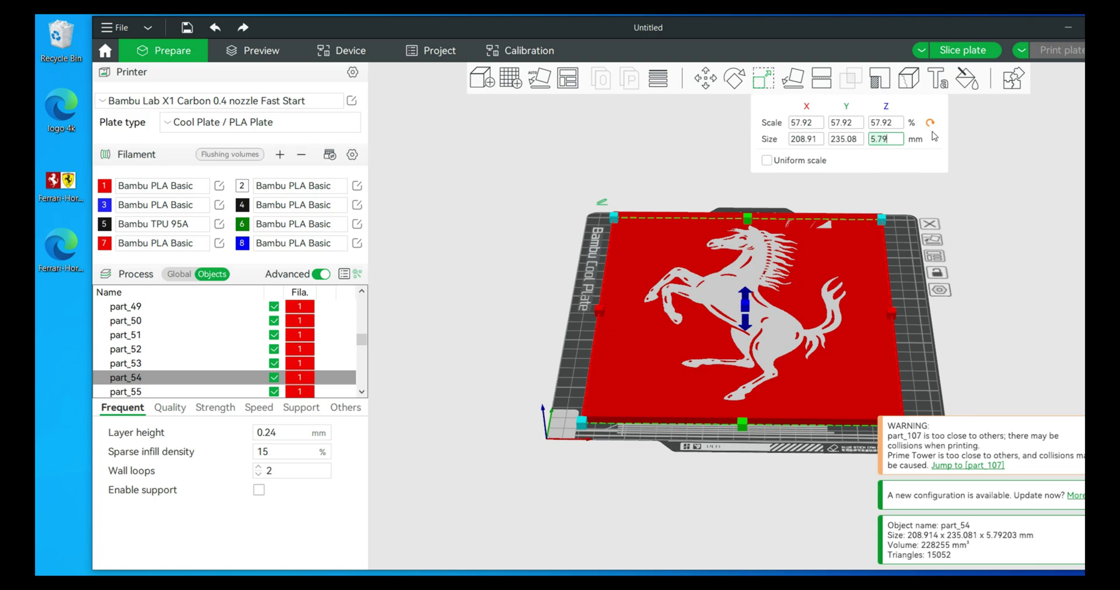
{"action": "key", "text": "BackSpace"}
{"action": "key", "text": "BackSpace"}
{"action": "key", "text": "BackSpace"}
{"action": "key", "text": "BackSpace"}
{"action": "type", "text": "3"}
{"action": "key", "text": "Return"}
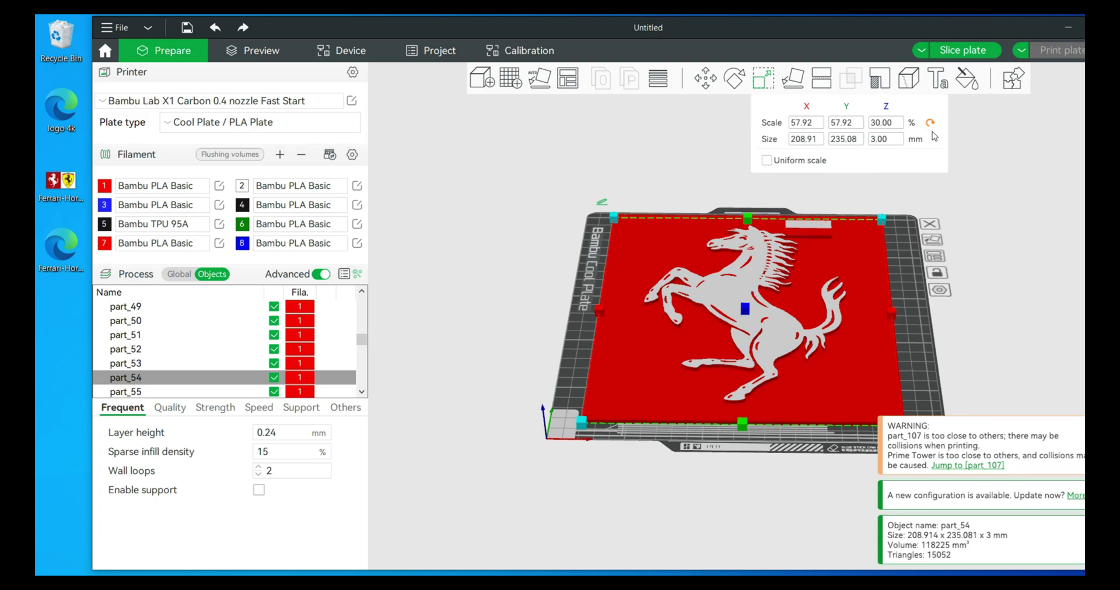
{"action": "scroll", "coordinate": [532, 242], "scroll_direction": "up", "scroll_amount": 3}
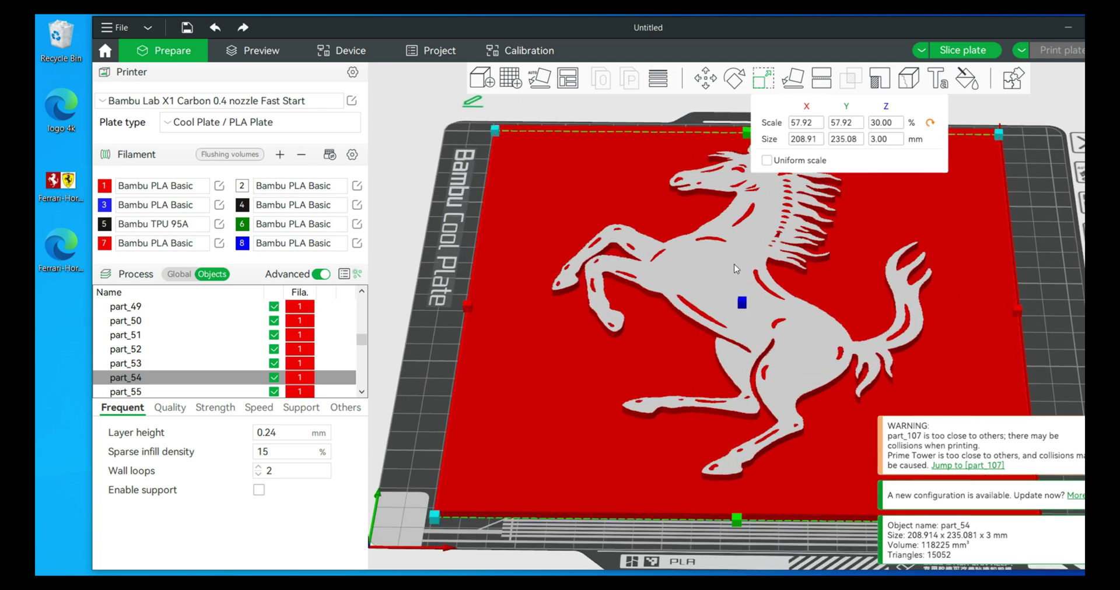
{"action": "left_click_drag", "start_coordinate": [410, 319], "coordinate": [416, 300]}
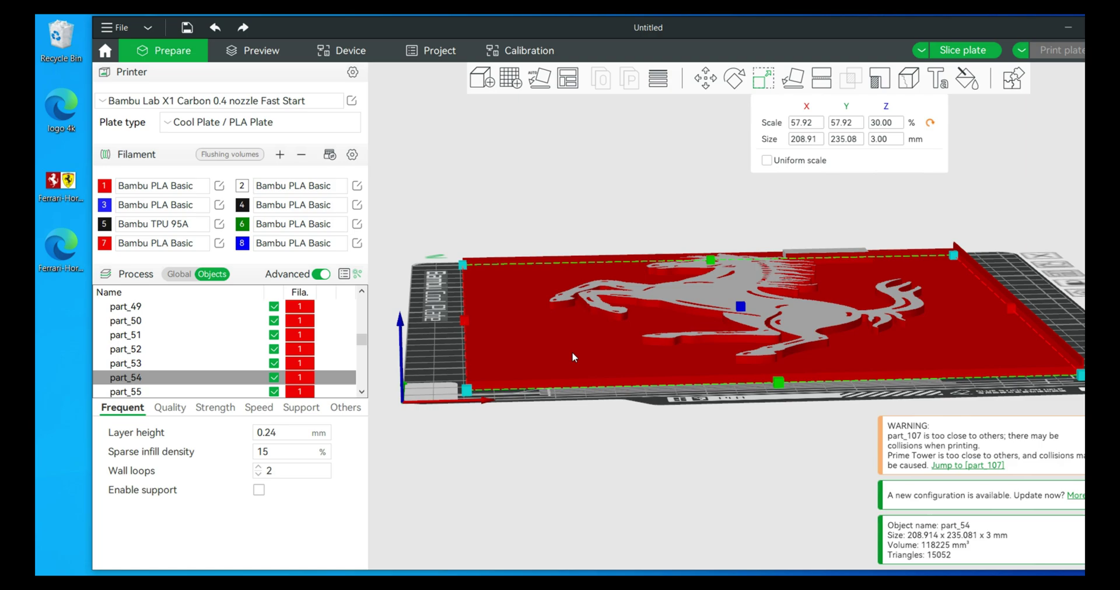
{"action": "left_click_drag", "start_coordinate": [429, 284], "coordinate": [430, 305]}
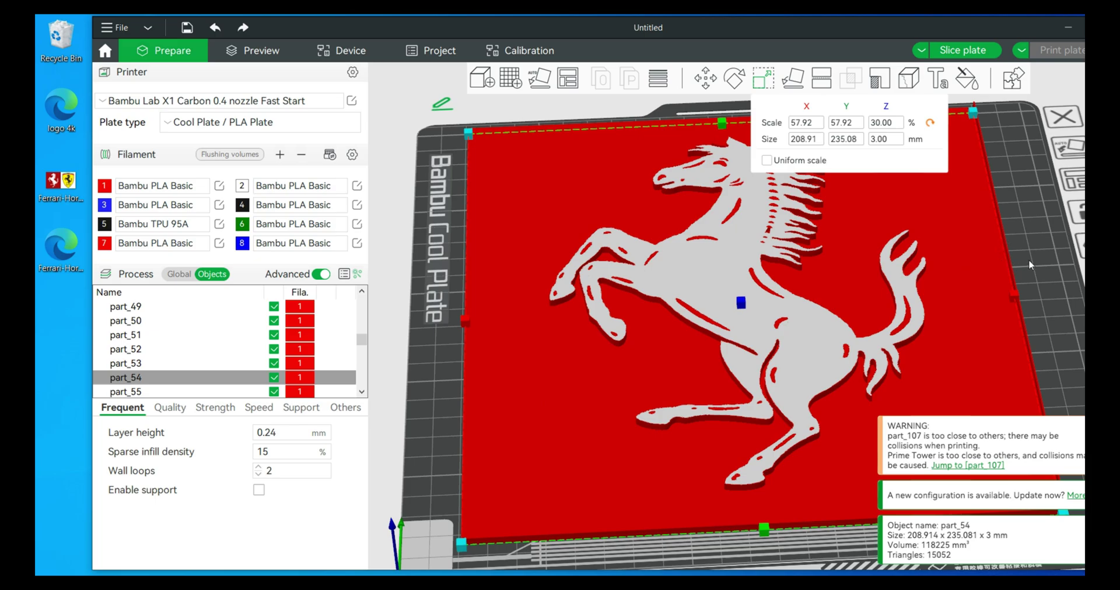
{"action": "middle_click_drag", "start_coordinate": [1030, 265], "coordinate": [1013, 245]}
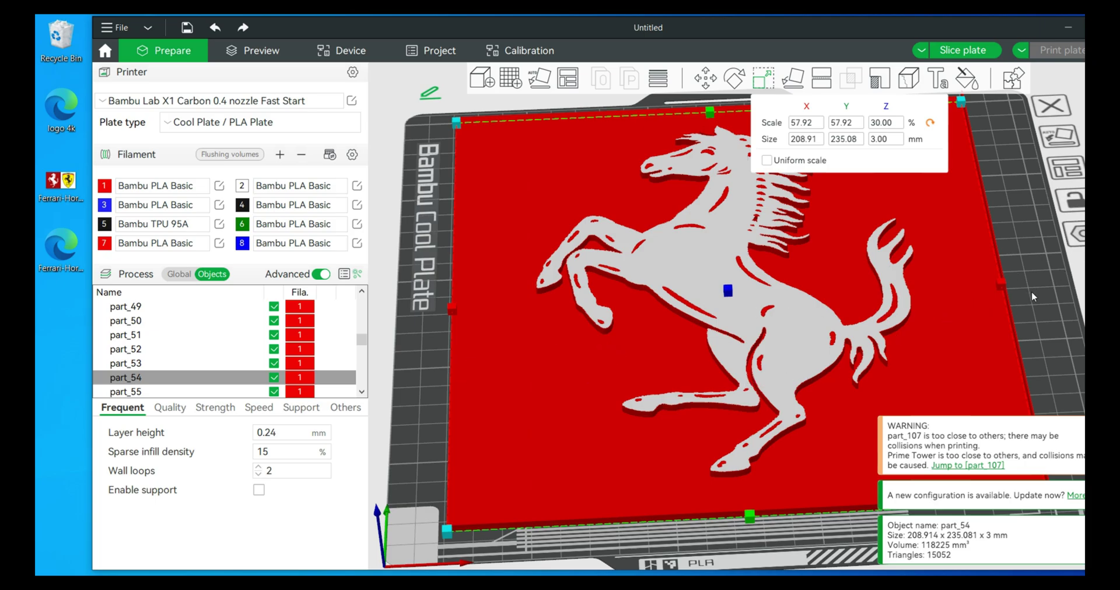
Set the Z size of red strokes part_94 and part_97 to 3 mm
{"action": "scroll", "coordinate": [1032, 297], "scroll_direction": "up", "scroll_amount": 2}
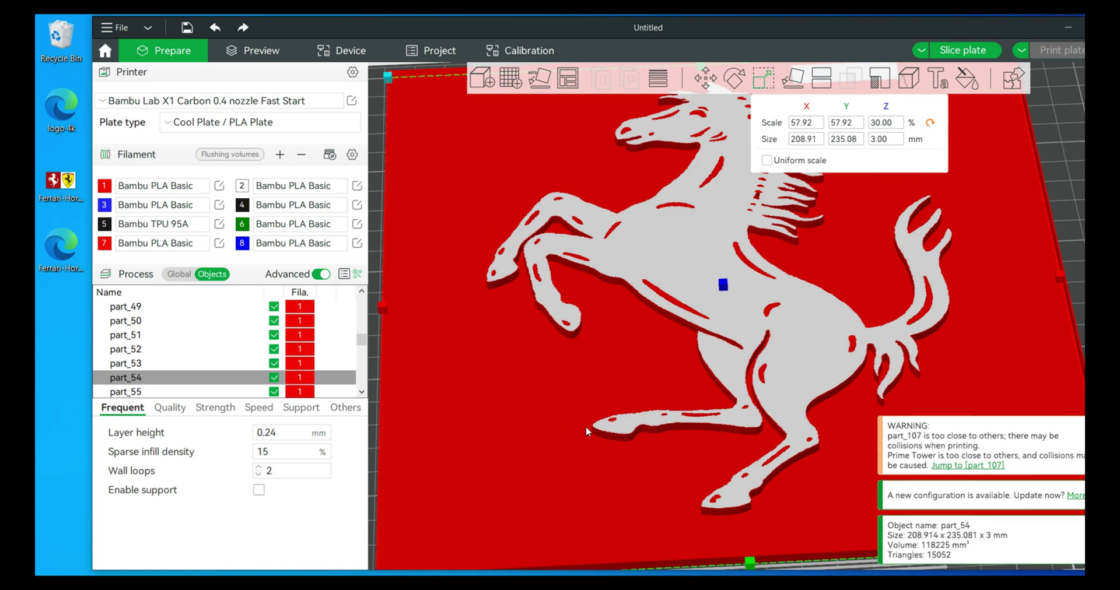
{"action": "scroll", "coordinate": [586, 429], "scroll_direction": "up", "scroll_amount": 4}
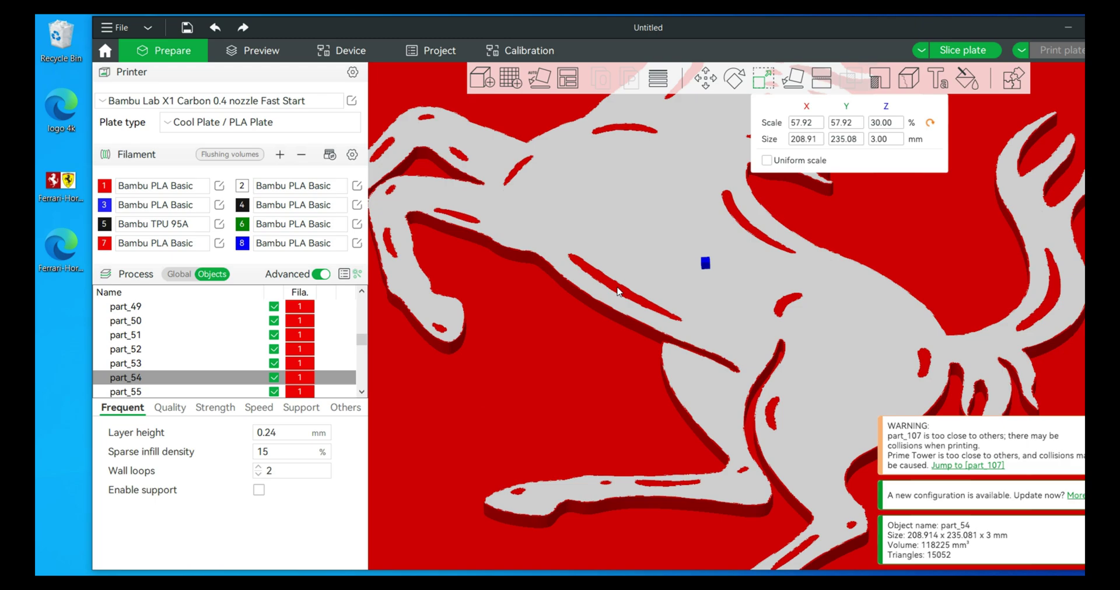
{"action": "left_click", "coordinate": [618, 291]}
{"action": "left_click", "coordinate": [885, 140]}
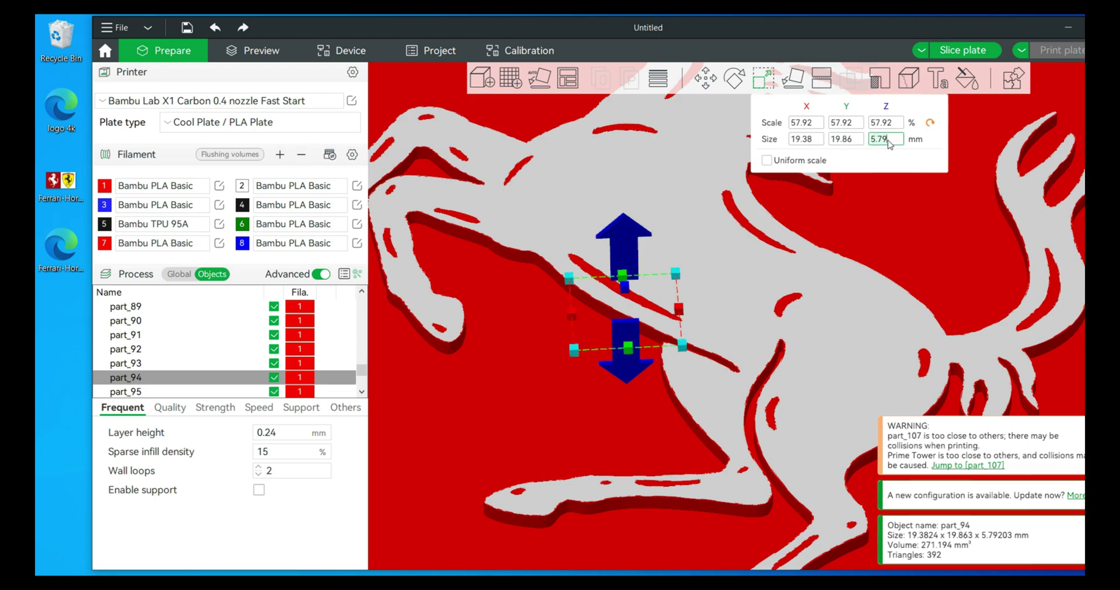
{"action": "type", "text": "3"}
{"action": "key", "text": "Return"}
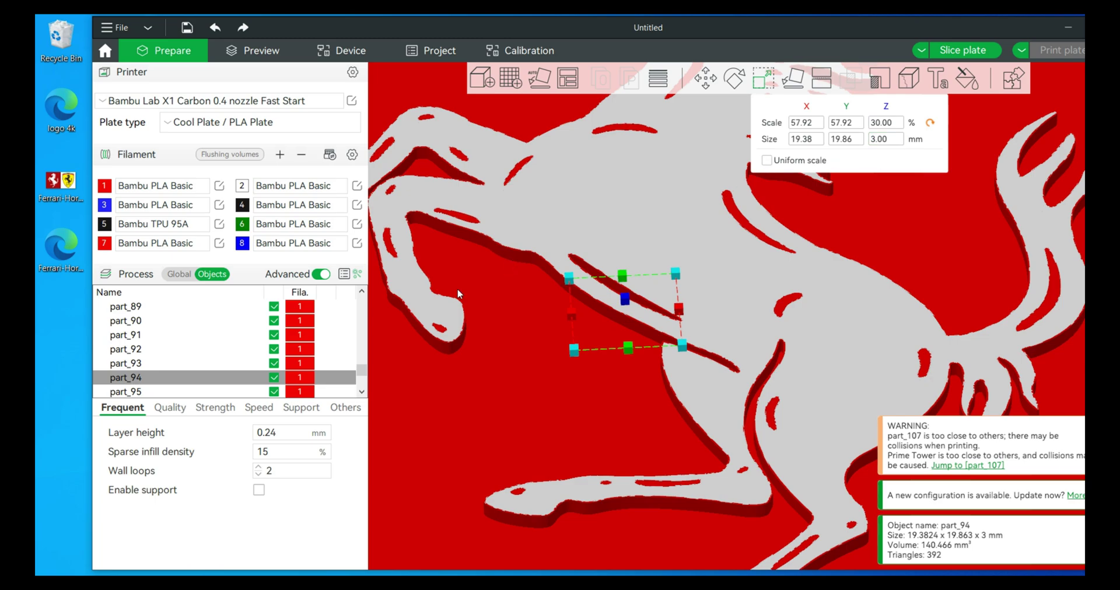
{"action": "left_click", "coordinate": [442, 331]}
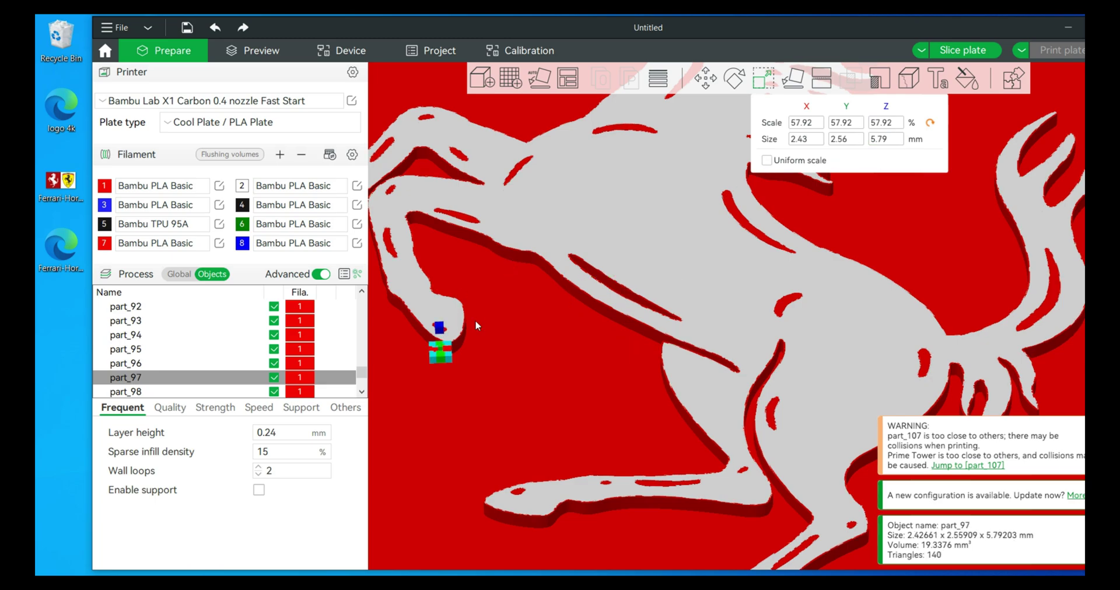
{"action": "left_click", "coordinate": [882, 140]}
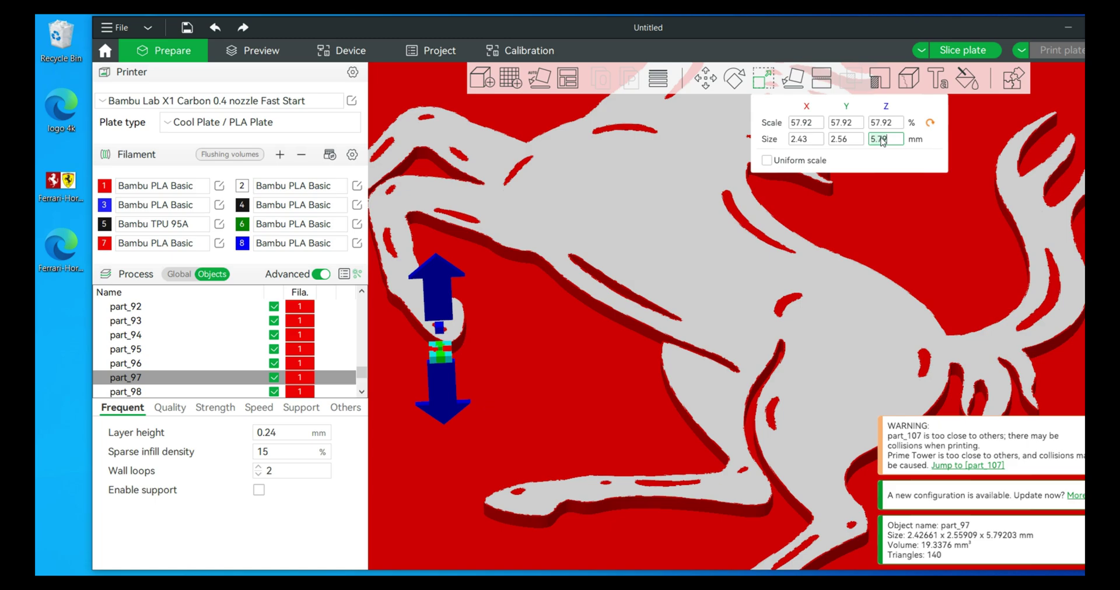
{"action": "key", "text": "ctrl+a"}
{"action": "type", "text": "3"}
{"action": "key", "text": "Return"}
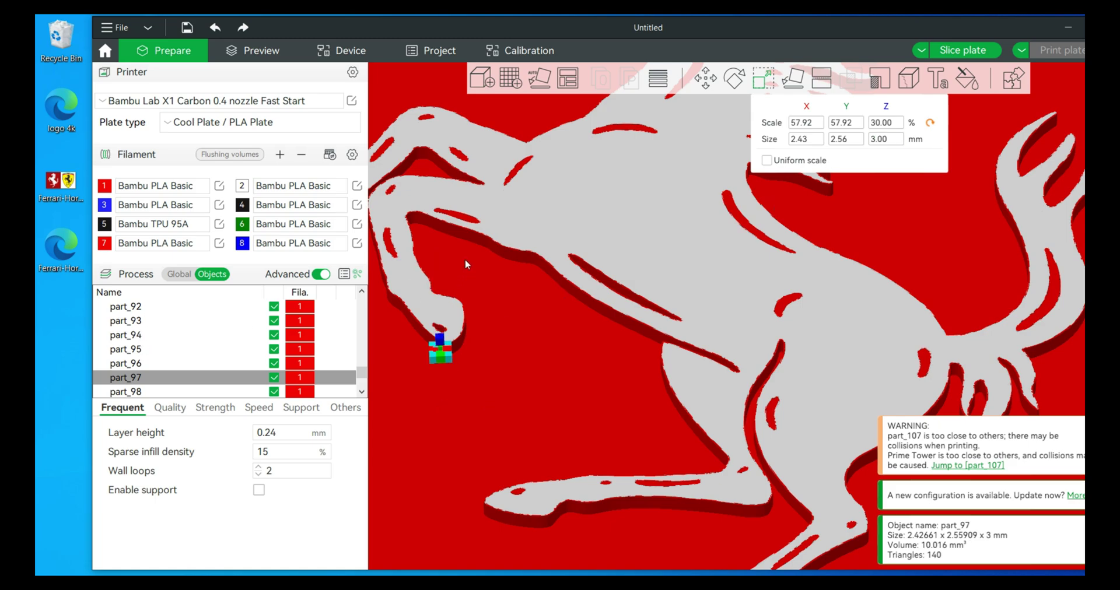
Zoom and pan the view to bring the horse's front leg into focus
{"action": "left_click", "coordinate": [388, 244]}
{"action": "key", "text": "z"}
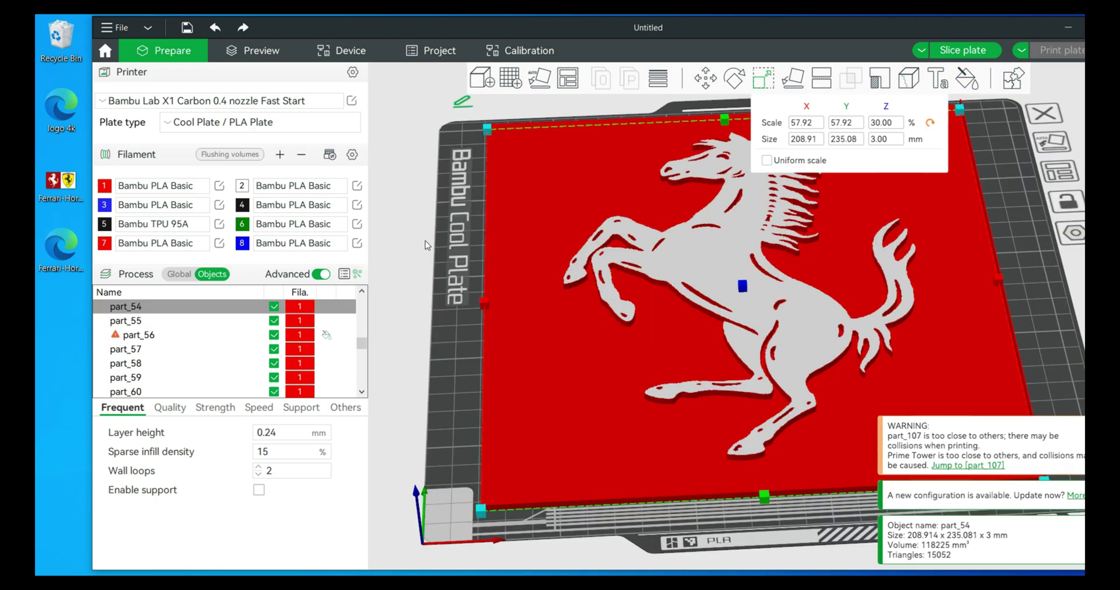
{"action": "scroll", "coordinate": [581, 274], "scroll_direction": "up", "scroll_amount": 3}
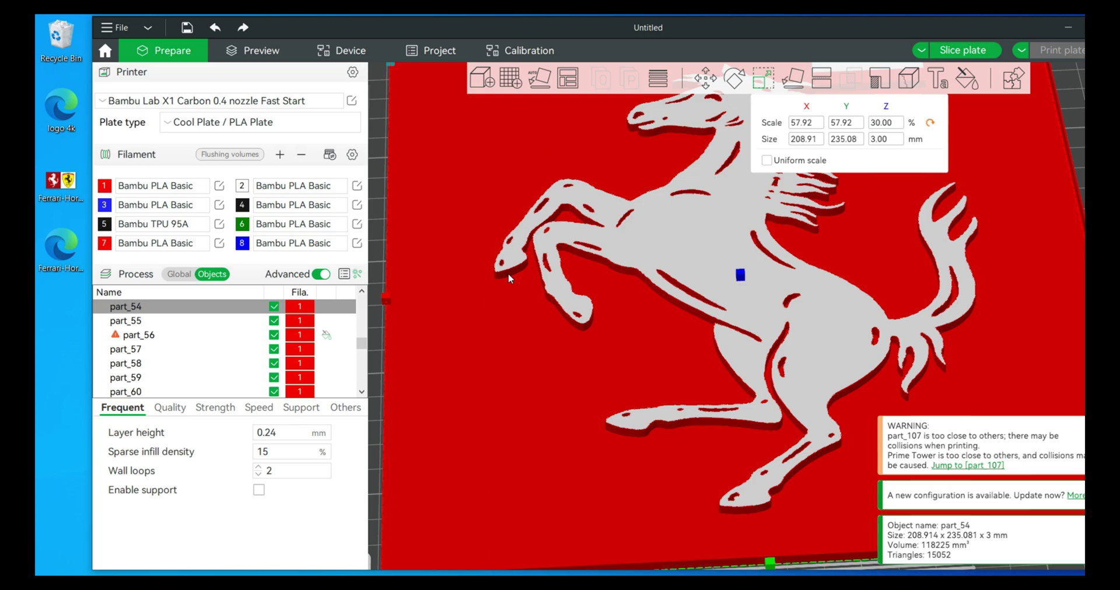
{"action": "right_click_drag", "start_coordinate": [733, 261], "coordinate": [506, 434]}
{"action": "left_click", "coordinate": [507, 378]}
{"action": "scroll", "coordinate": [506, 433], "scroll_direction": "up", "scroll_amount": 4}
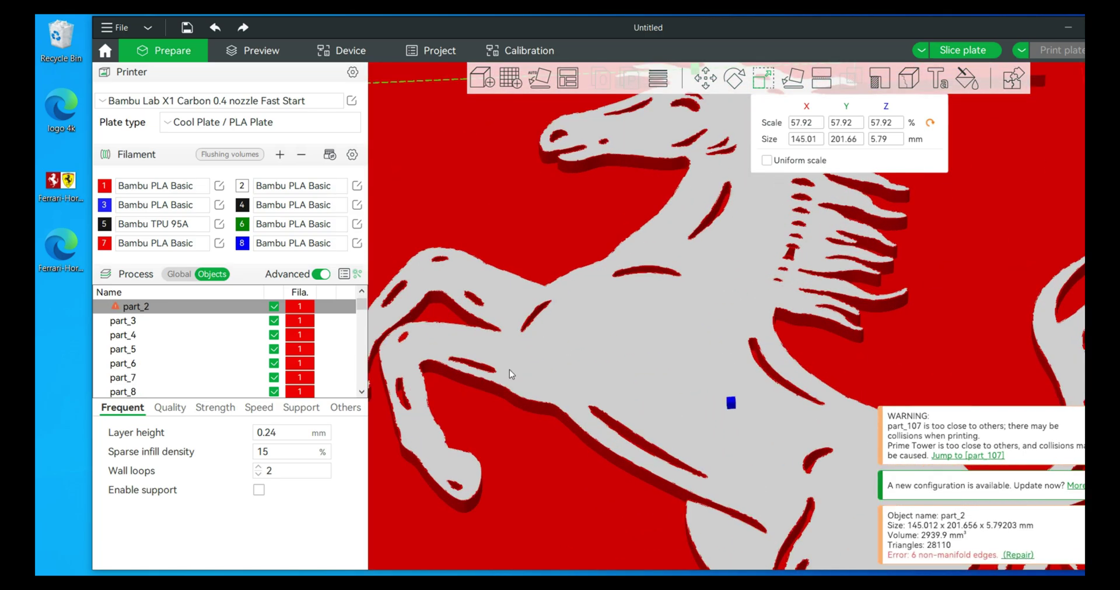
{"action": "left_click", "coordinate": [481, 500]}
{"action": "scroll", "coordinate": [481, 501], "scroll_direction": "up", "scroll_amount": 3}
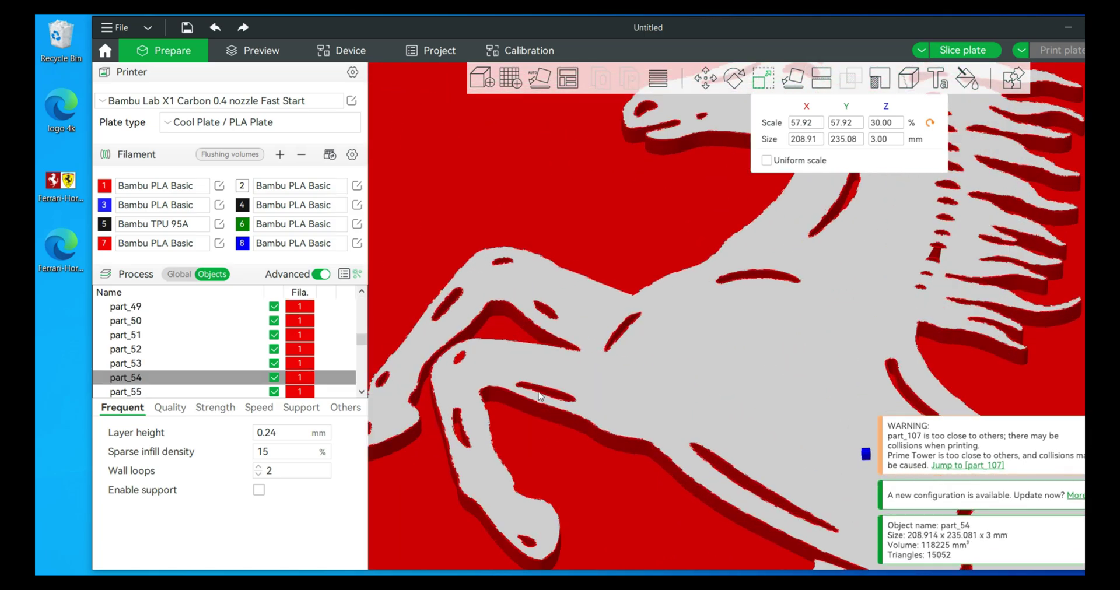
{"action": "right_click_drag", "start_coordinate": [480, 495], "coordinate": [649, 495]}
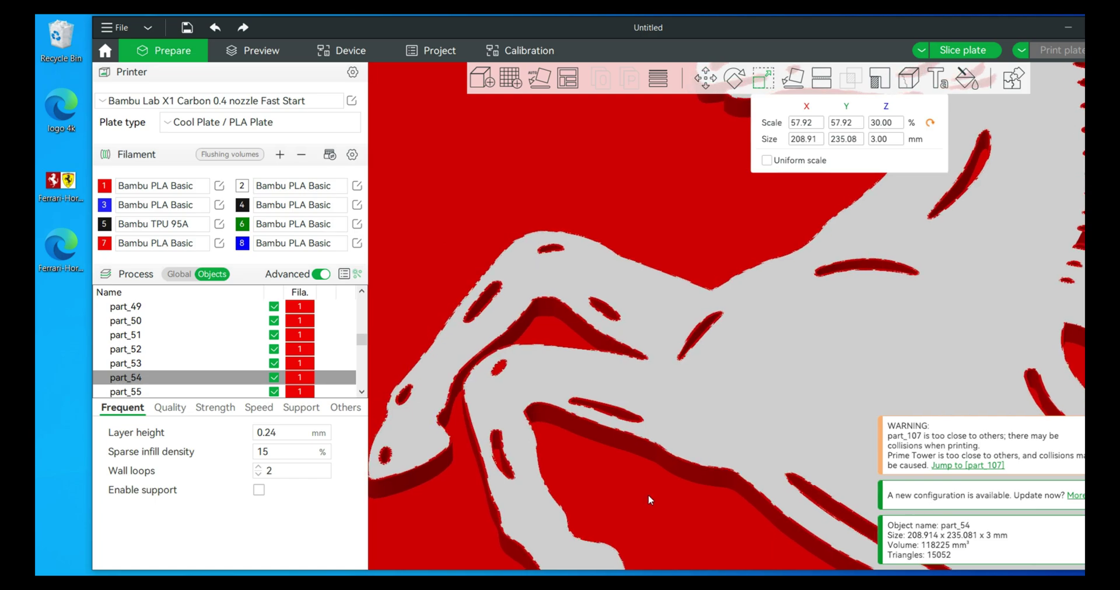
Set the front-leg red piece part_88's Z size to 3 mm, then zoom back out
{"action": "left_click", "coordinate": [501, 366]}
{"action": "left_click", "coordinate": [888, 140]}
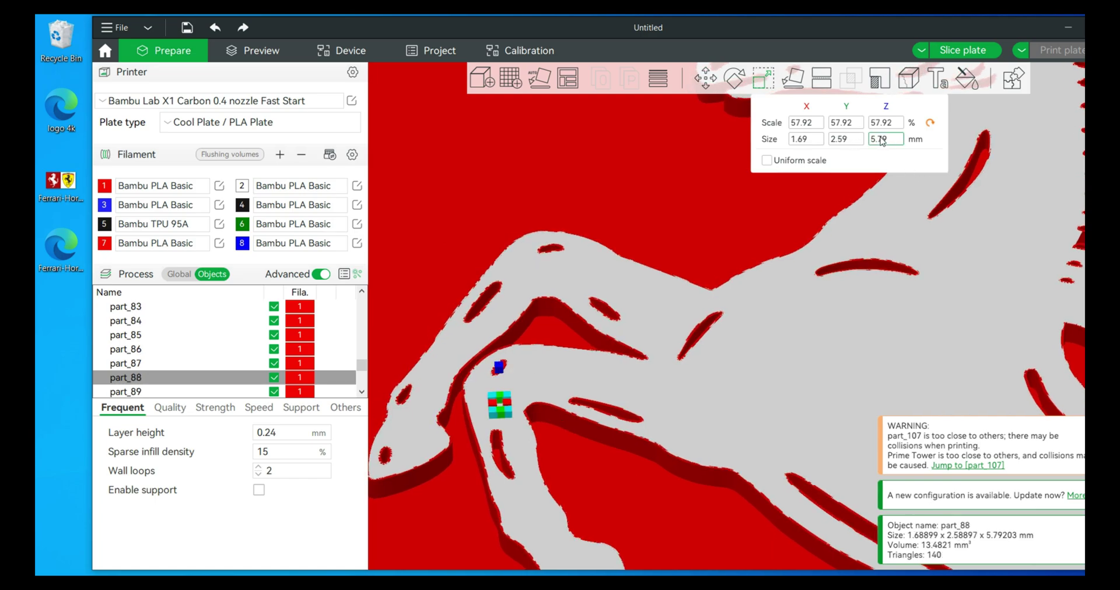
{"action": "key", "text": "BackSpace"}
{"action": "key", "text": "BackSpace"}
{"action": "key", "text": "BackSpace"}
{"action": "key", "text": "BackSpace"}
{"action": "type", "text": "3"}
{"action": "key", "text": "Return"}
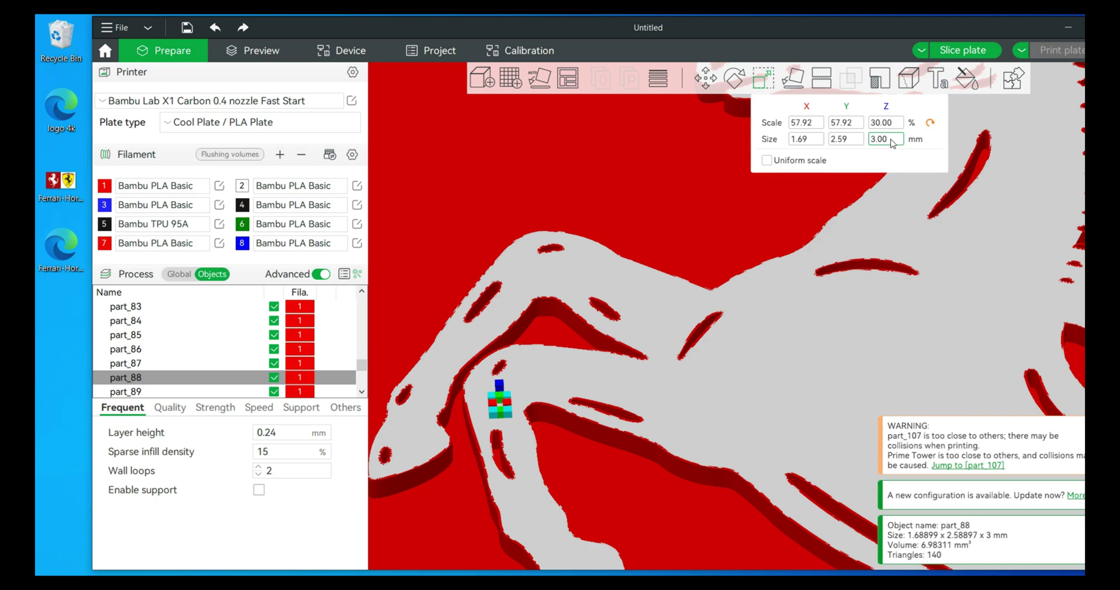
{"action": "scroll", "coordinate": [672, 316], "scroll_direction": "down", "scroll_amount": 2}
{"action": "scroll", "coordinate": [672, 316], "scroll_direction": "down", "scroll_amount": 2}
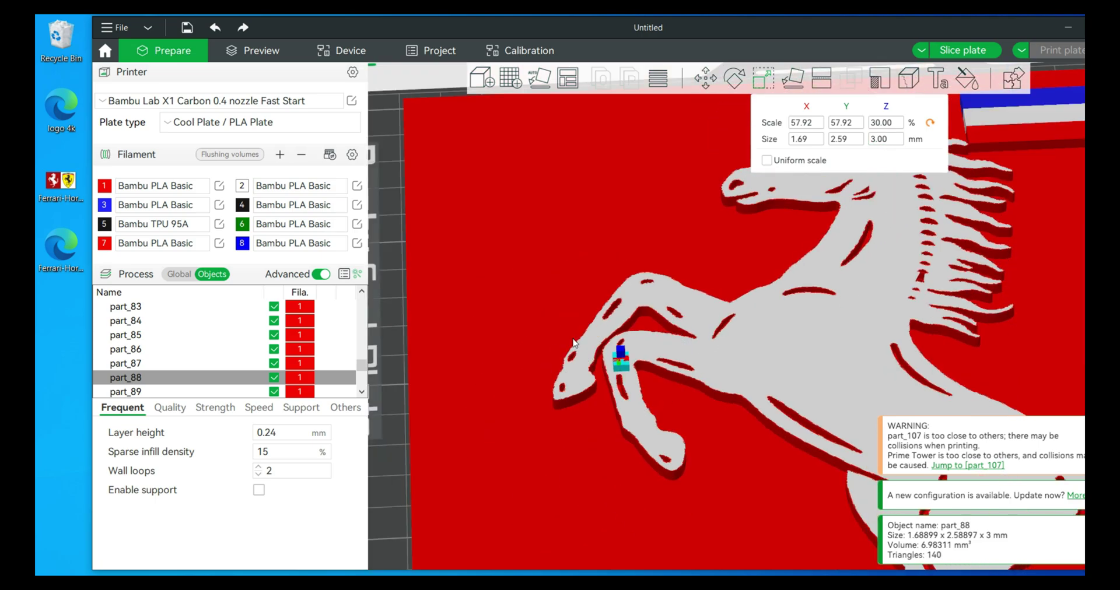
{"action": "scroll", "coordinate": [621, 394], "scroll_direction": "down", "scroll_amount": 2}
{"action": "left_click", "coordinate": [622, 395]}
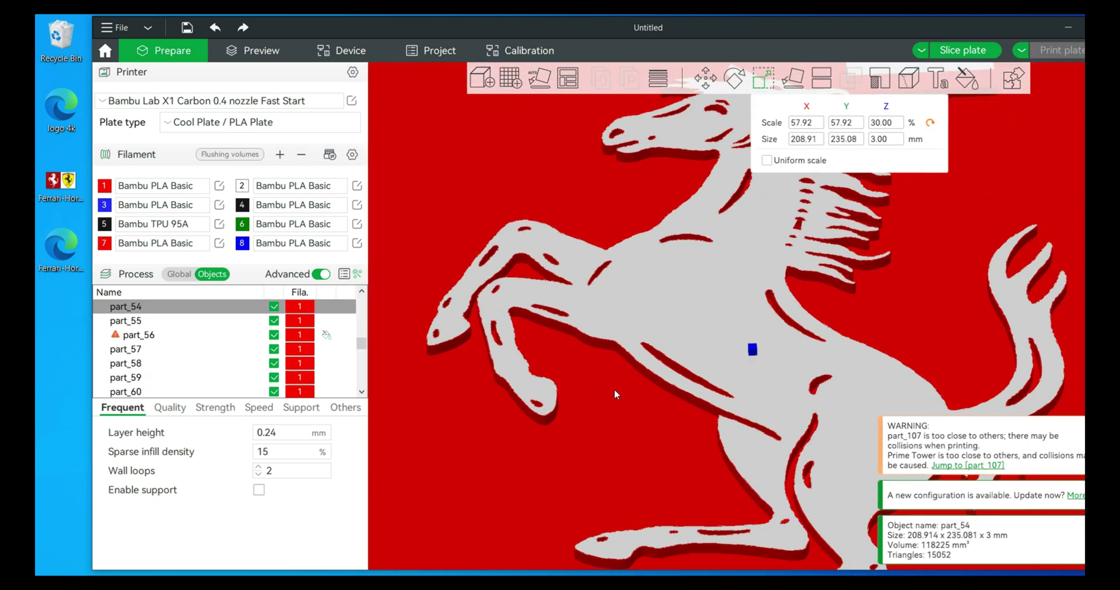
{"action": "scroll", "coordinate": [622, 394], "scroll_direction": "down", "scroll_amount": 3}
{"action": "scroll", "coordinate": [622, 389], "scroll_direction": "down", "scroll_amount": 1}
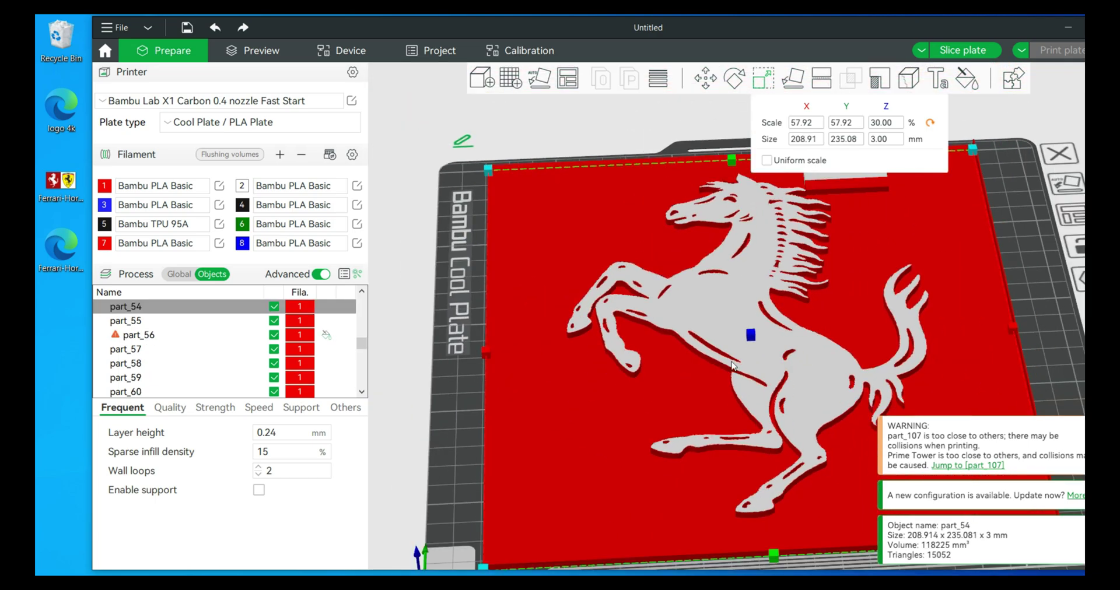
{"action": "left_click", "coordinate": [1041, 312]}
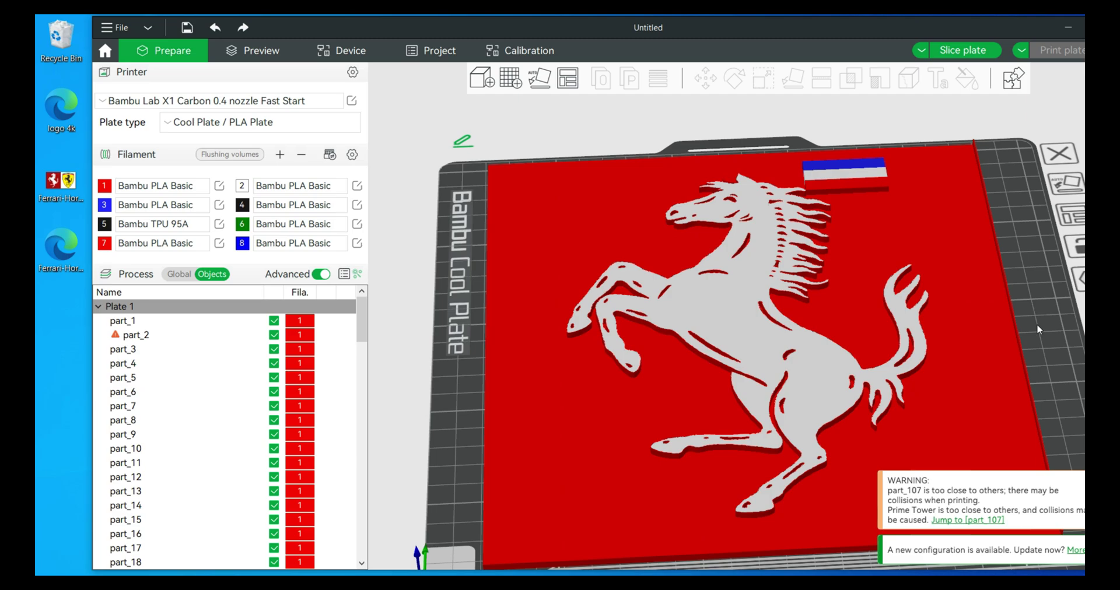
{"action": "key", "text": "ctrl+a"}
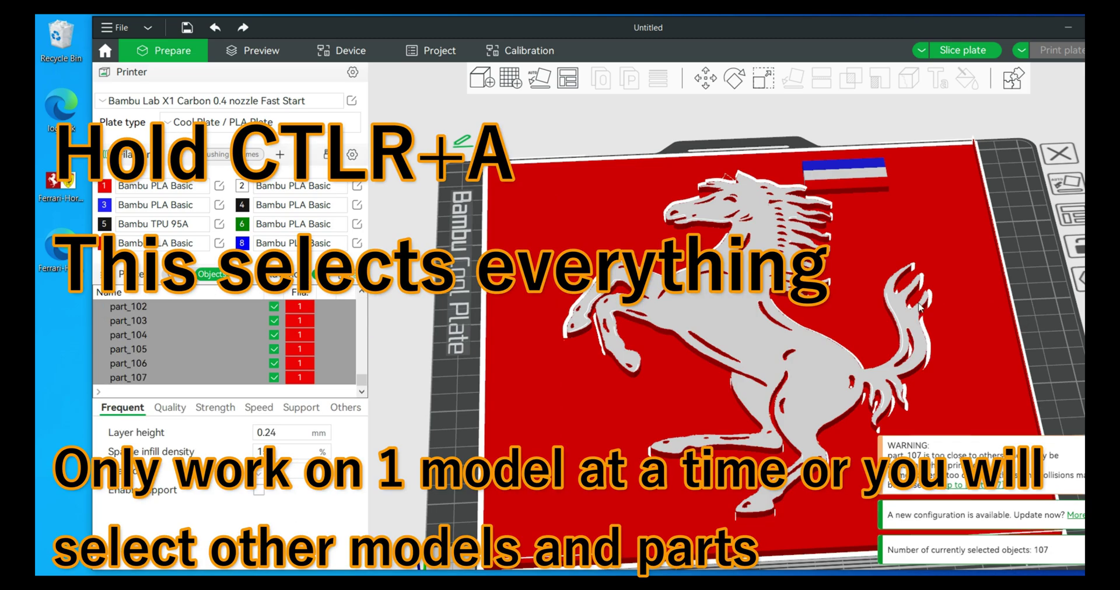
{"action": "right_click", "coordinate": [736, 313]}
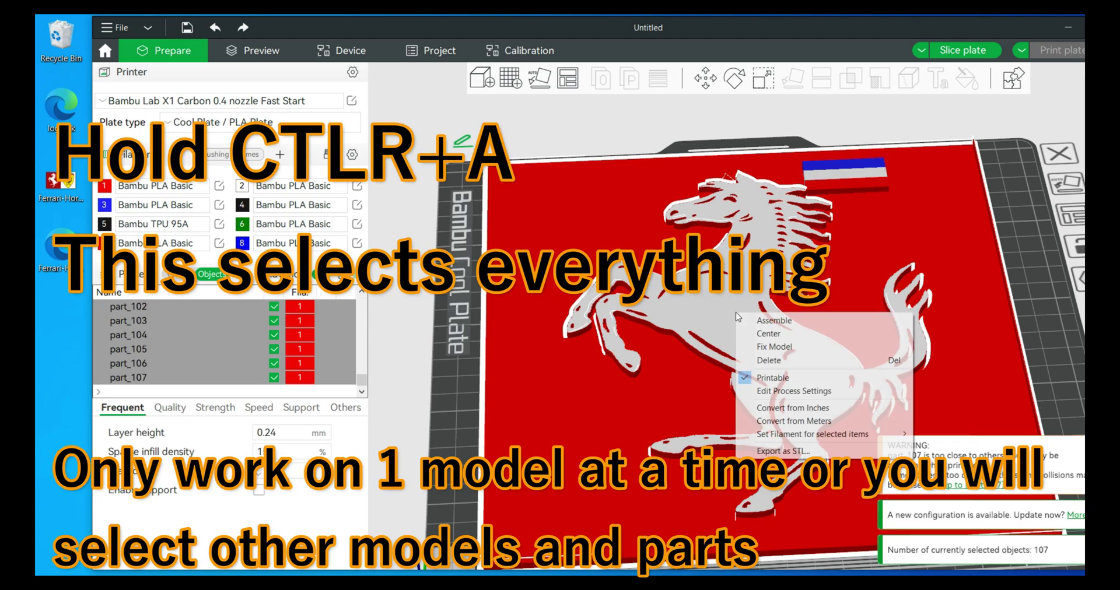
{"action": "left_click", "coordinate": [785, 321]}
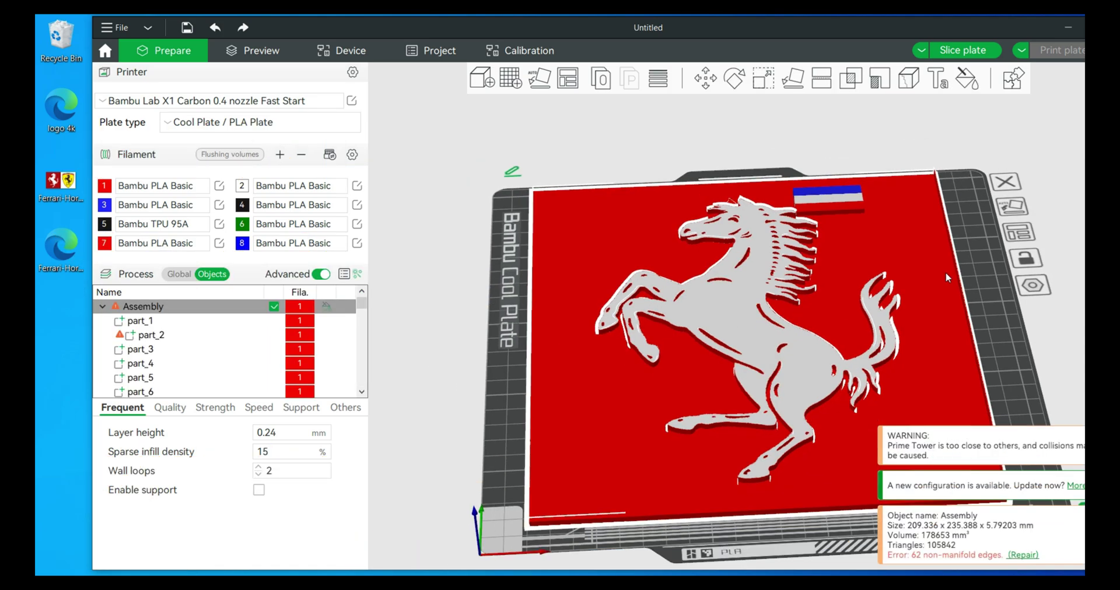
{"action": "middle_click_drag", "start_coordinate": [1006, 289], "coordinate": [930, 253]}
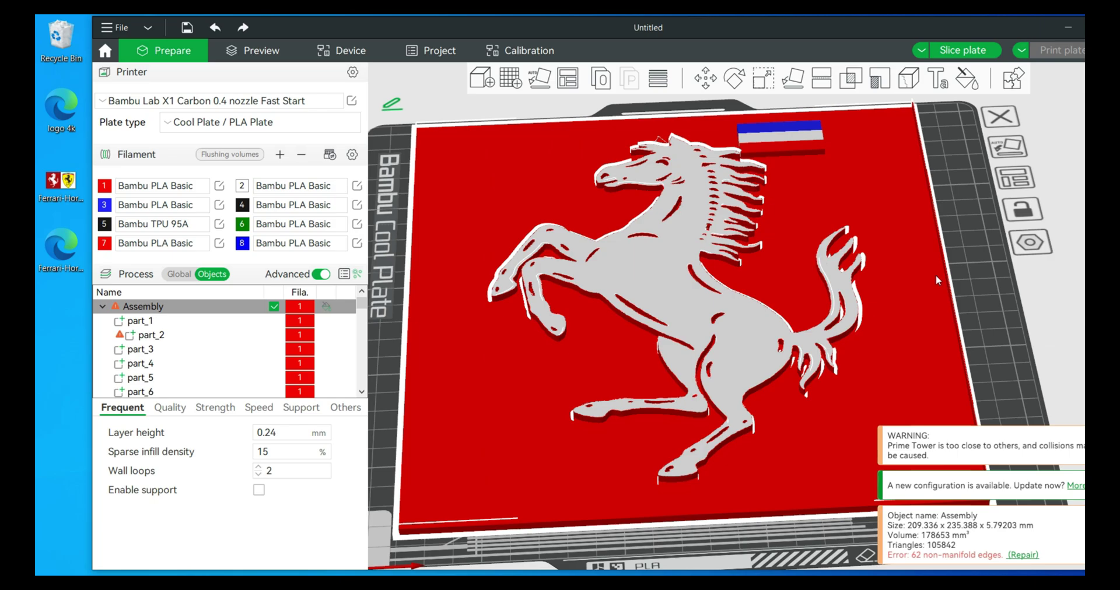
{"action": "left_click_drag", "start_coordinate": [765, 349], "coordinate": [740, 349]}
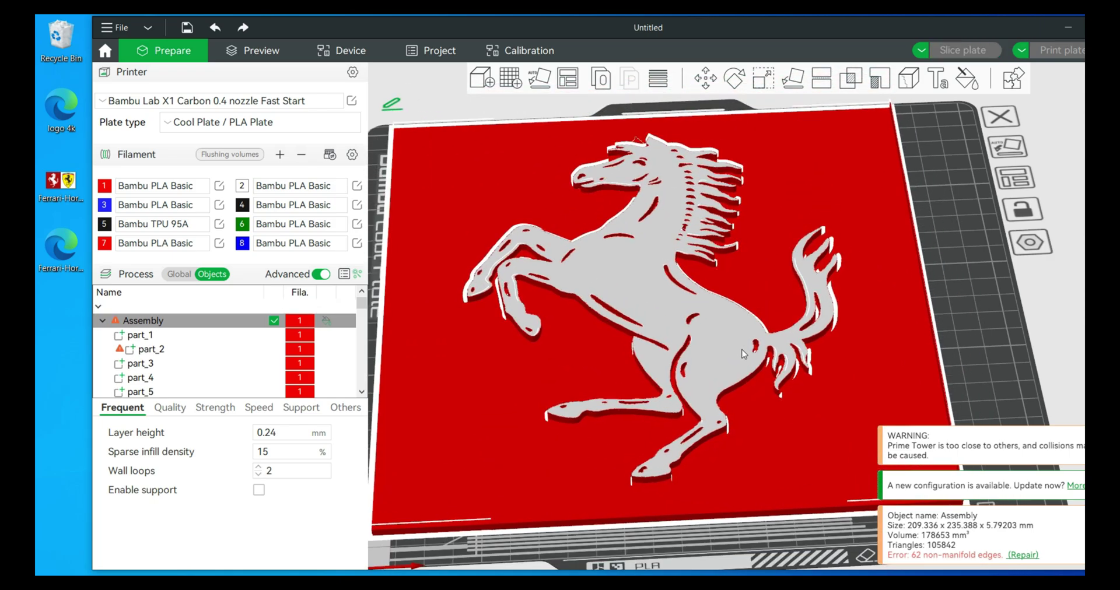
{"action": "scroll", "coordinate": [740, 348], "scroll_direction": "up", "scroll_amount": 2}
{"action": "scroll", "coordinate": [741, 353], "scroll_direction": "down", "scroll_amount": 3}
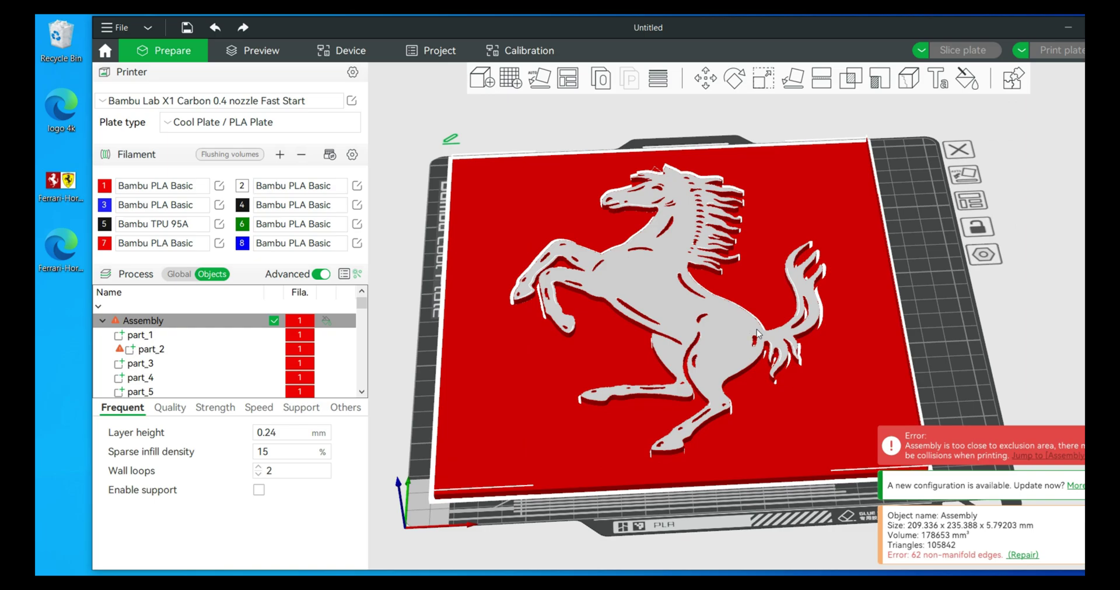
{"action": "scroll", "coordinate": [758, 338], "scroll_direction": "up", "scroll_amount": 2}
{"action": "scroll", "coordinate": [758, 366], "scroll_direction": "down", "scroll_amount": 1}
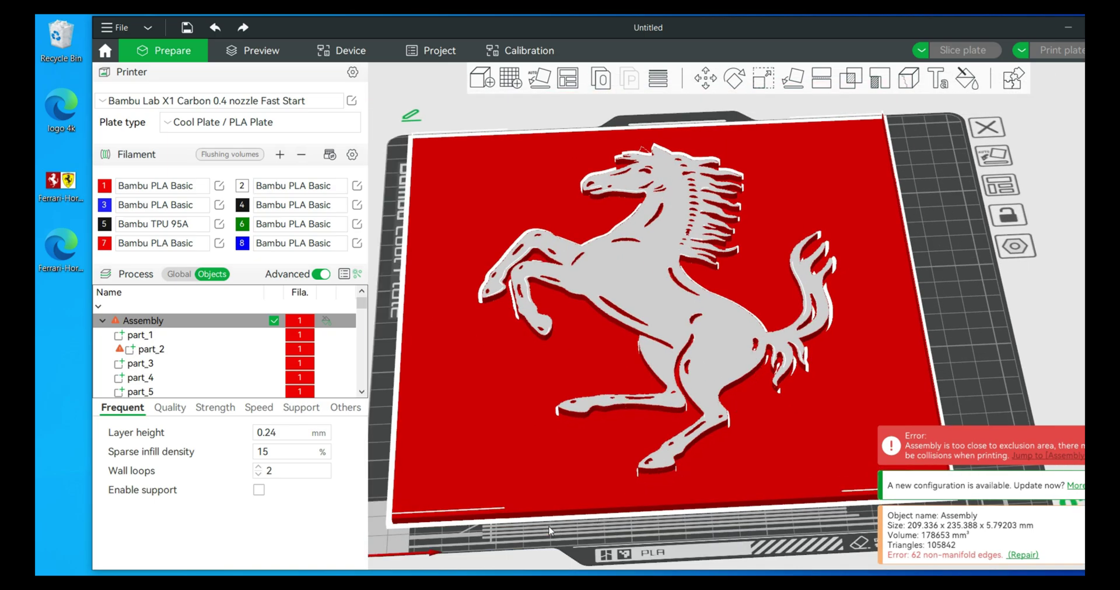
Scale the horse sign uniformly to 57.31% (about 120 × 135 × 3.3 mm) and inspect it
{"action": "left_click", "coordinate": [763, 78]}
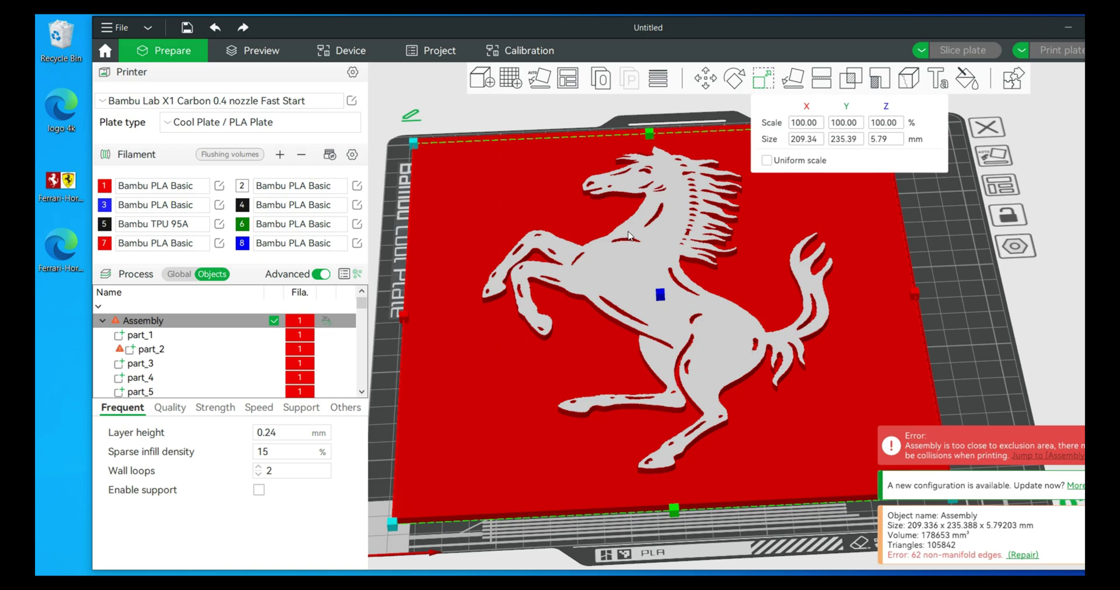
{"action": "left_click_drag", "start_coordinate": [392, 523], "coordinate": [499, 432]}
{"action": "scroll", "coordinate": [511, 384], "scroll_direction": "up", "scroll_amount": 2}
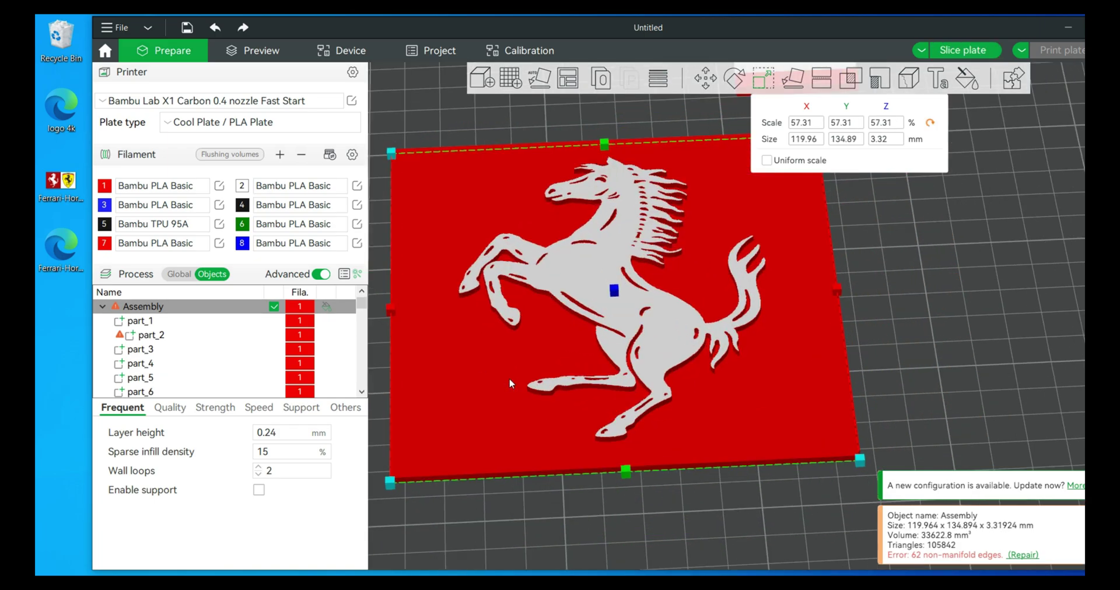
{"action": "left_click_drag", "start_coordinate": [513, 518], "coordinate": [542, 430]}
{"action": "scroll", "coordinate": [533, 422], "scroll_direction": "up", "scroll_amount": 3}
{"action": "scroll", "coordinate": [522, 426], "scroll_direction": "down", "scroll_amount": 3}
{"action": "scroll", "coordinate": [534, 422], "scroll_direction": "up", "scroll_amount": 1}
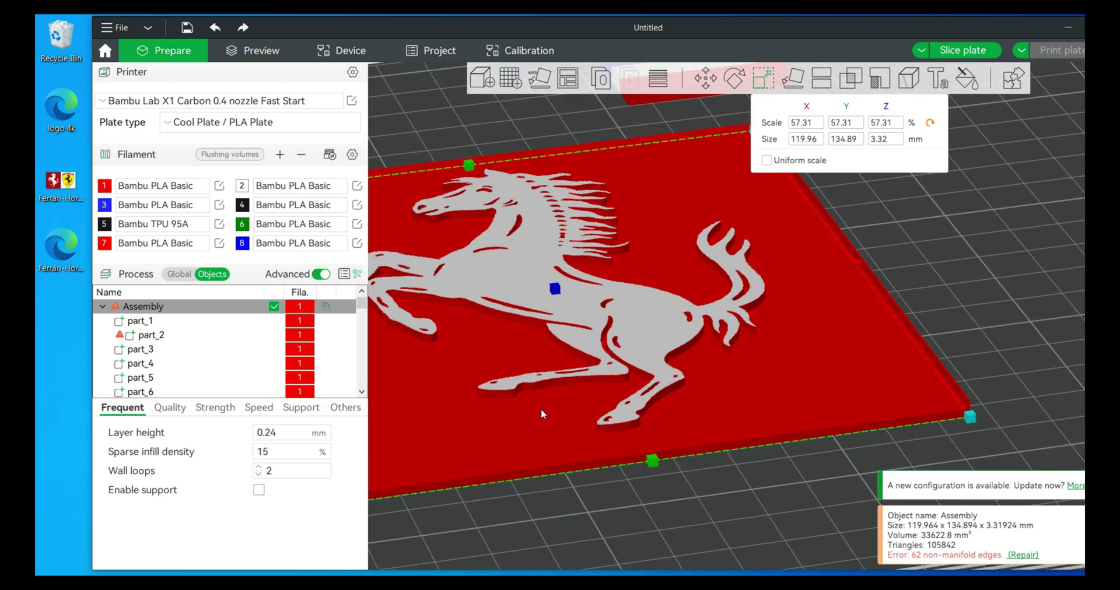
{"action": "left_click_drag", "start_coordinate": [604, 485], "coordinate": [575, 509]}
{"action": "scroll", "coordinate": [516, 462], "scroll_direction": "up", "scroll_amount": 5}
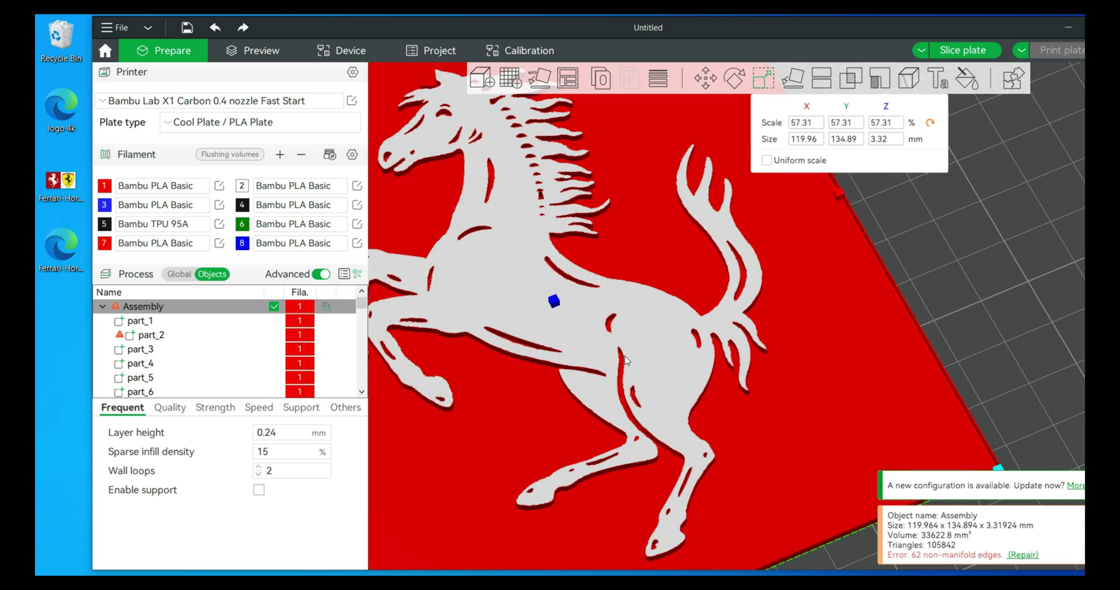
Slice the plate and rotate the preview to review the sliced horse sign's 1h12m estimate
{"action": "left_click", "coordinate": [974, 50]}
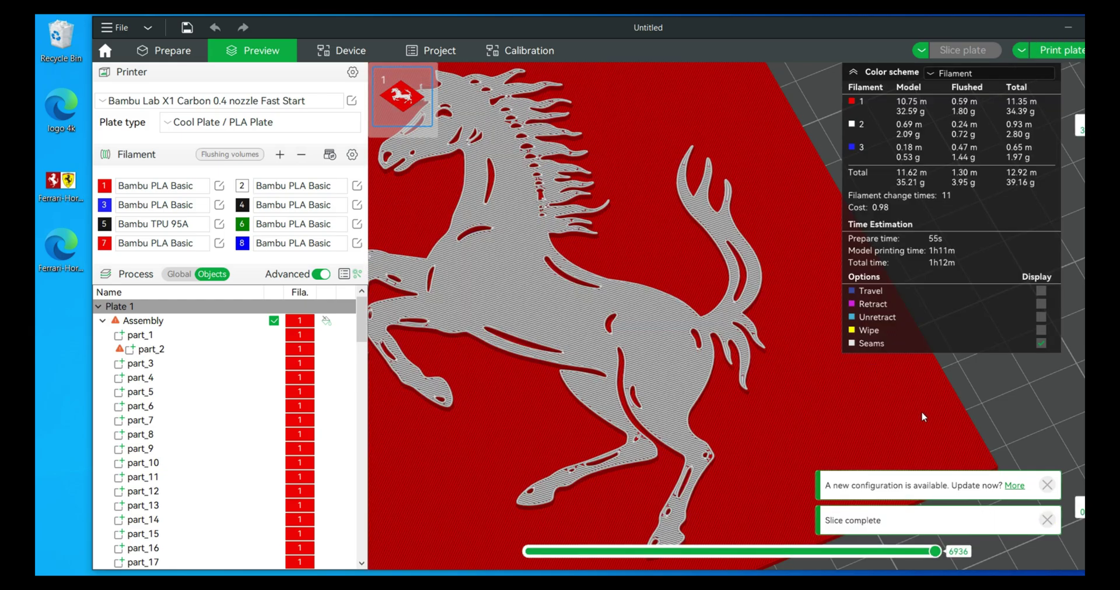
{"action": "left_click_drag", "start_coordinate": [921, 417], "coordinate": [985, 378]}
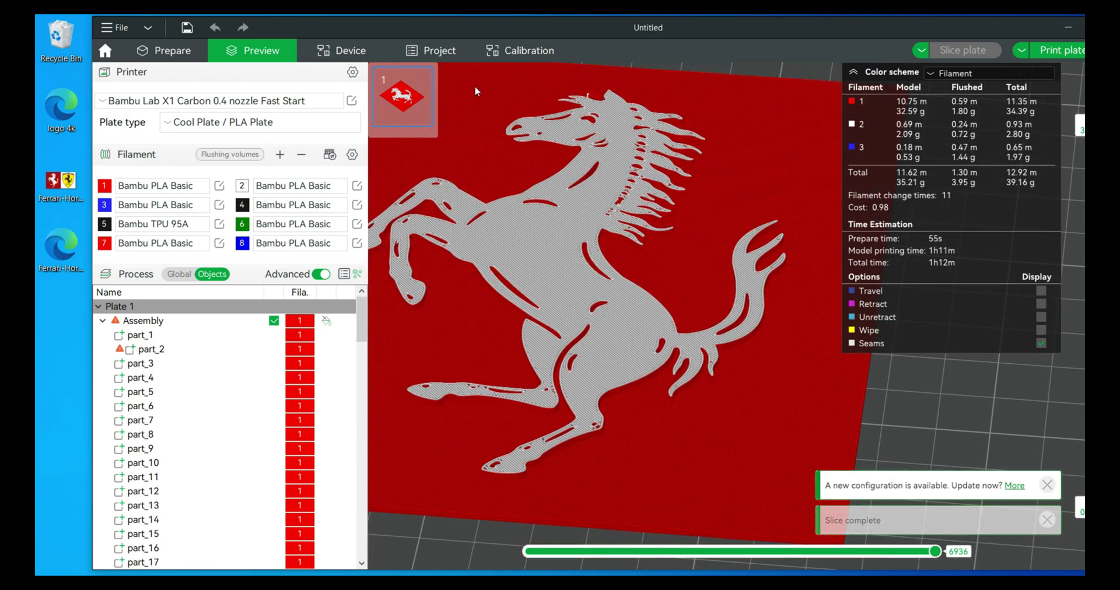
{"action": "left_click_drag", "start_coordinate": [639, 331], "coordinate": [608, 379]}
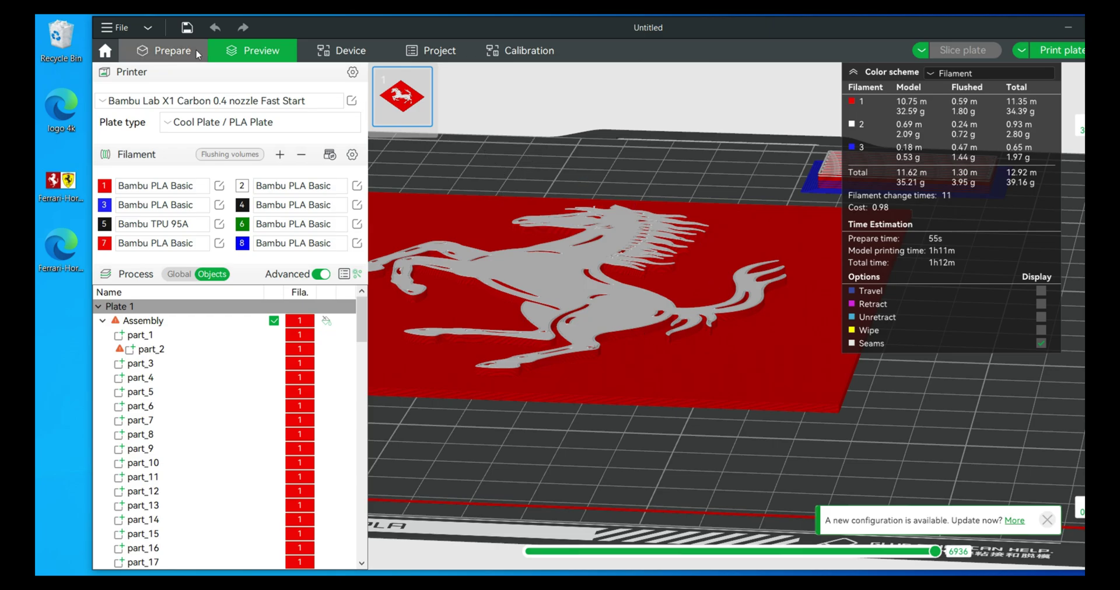
Back in Prepare, start colour painting the sign from a top-down view using the Height range tool
{"action": "left_click", "coordinate": [164, 51]}
{"action": "key", "text": "1"}
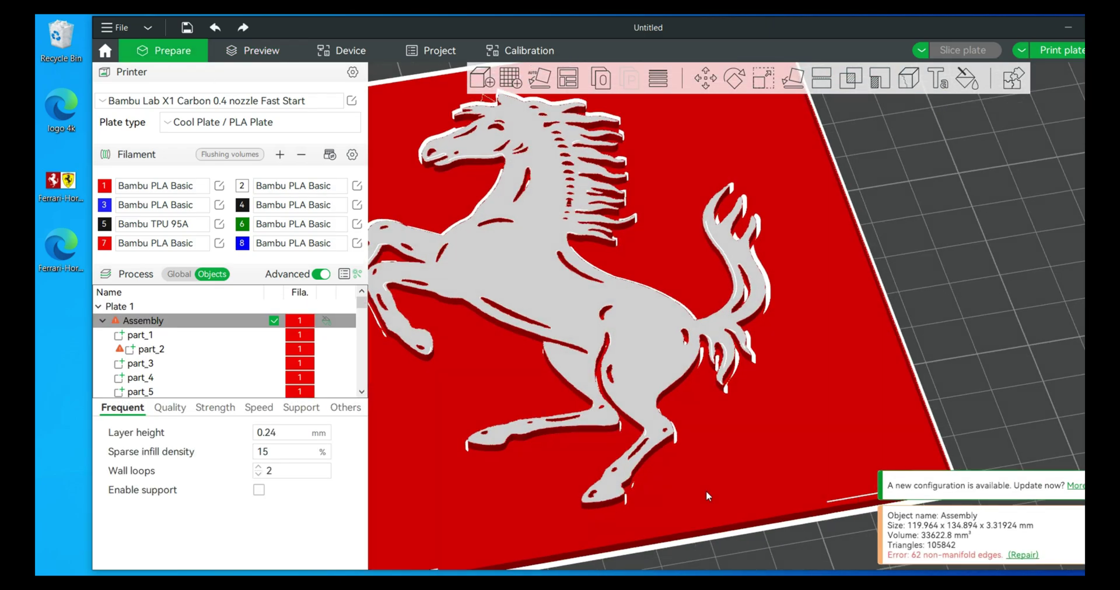
{"action": "left_click", "coordinate": [966, 79]}
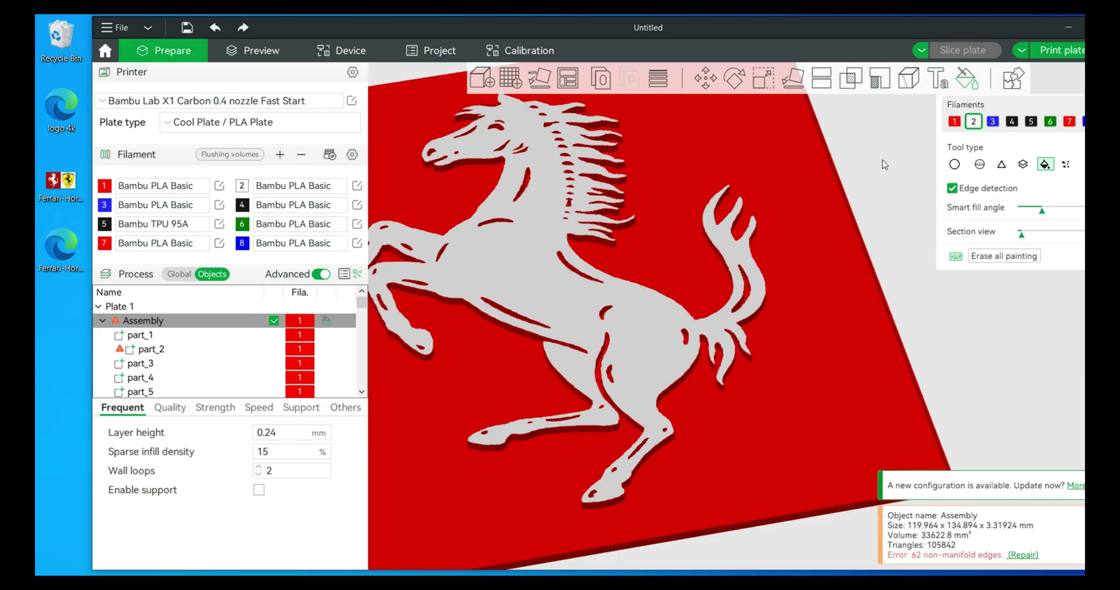
{"action": "left_click_drag", "start_coordinate": [681, 25], "coordinate": [592, 11]}
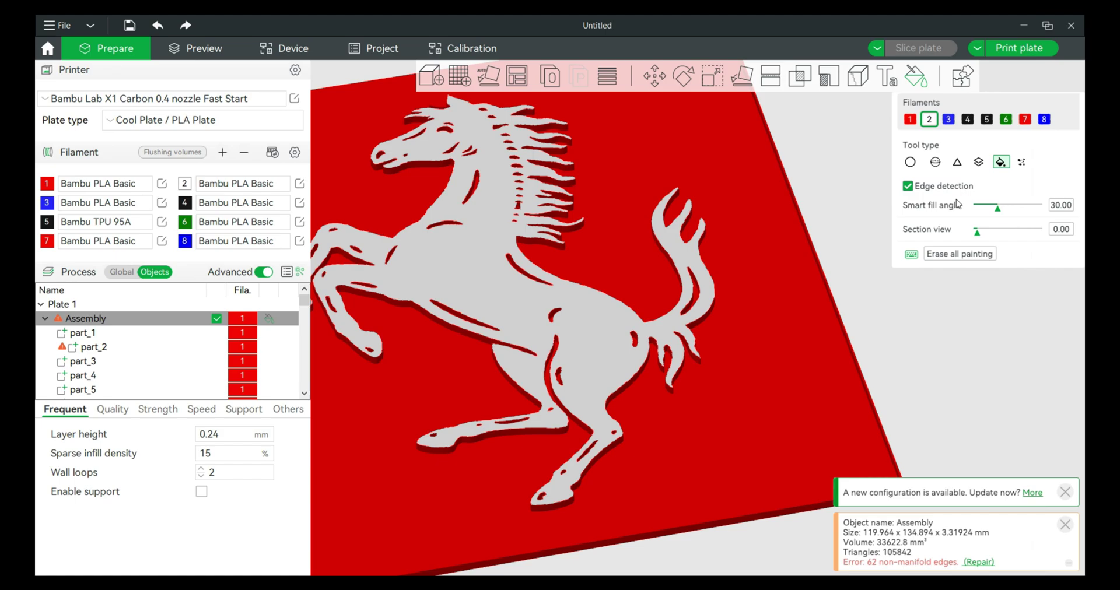
{"action": "left_click", "coordinate": [979, 163]}
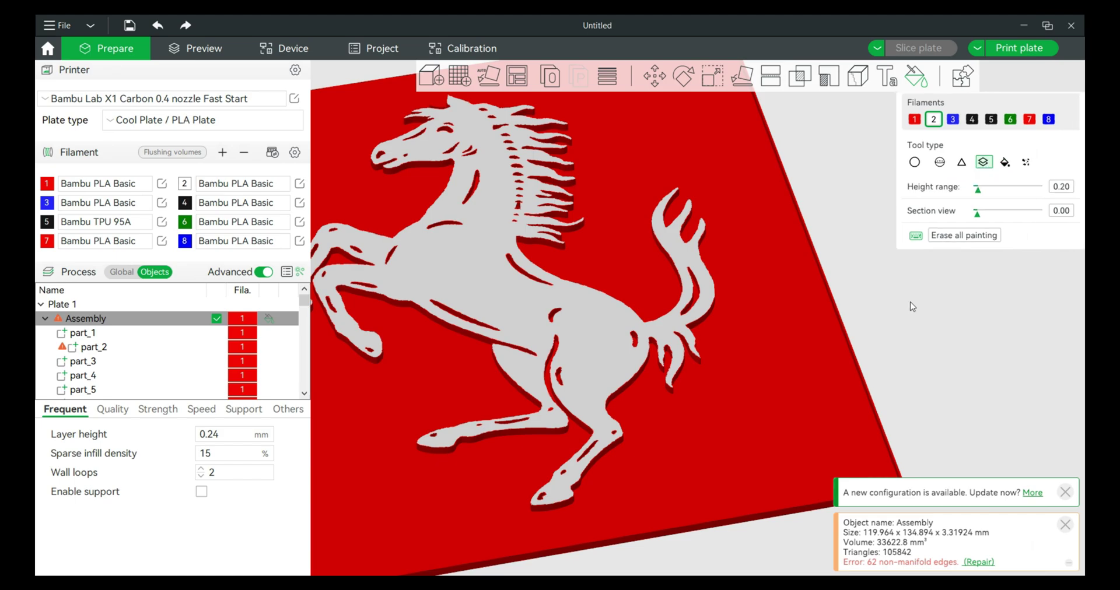
Set the painted height band to 1.16 mm with filament 2 and inspect the raised horse edge-on
{"action": "left_click_drag", "start_coordinate": [909, 364], "coordinate": [897, 340]}
{"action": "scroll", "coordinate": [897, 341], "scroll_direction": "up", "scroll_amount": 3}
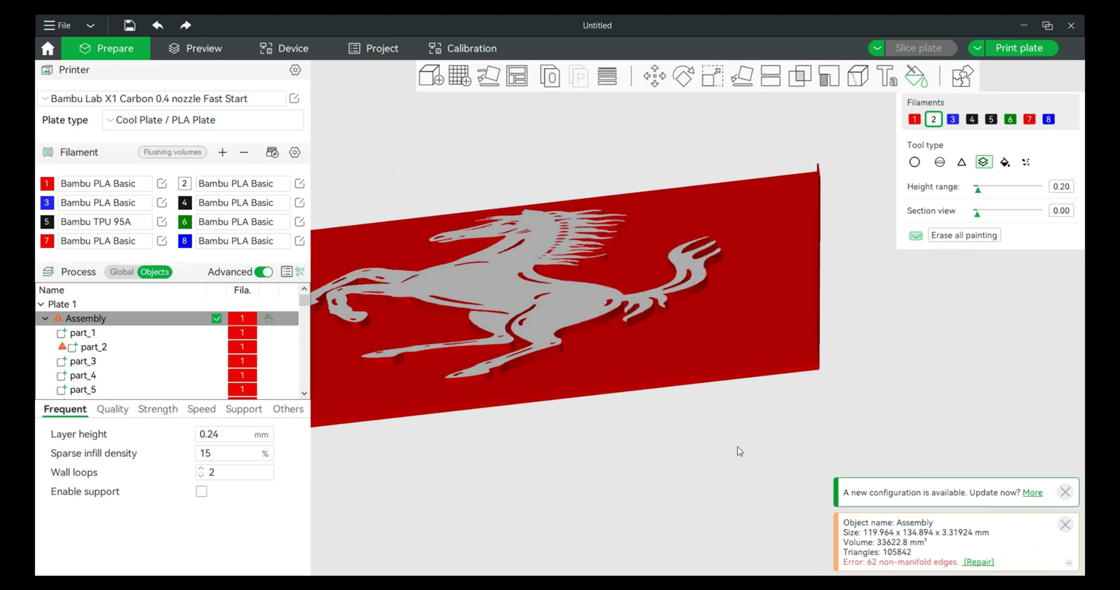
{"action": "middle_click_drag", "start_coordinate": [712, 478], "coordinate": [745, 496]}
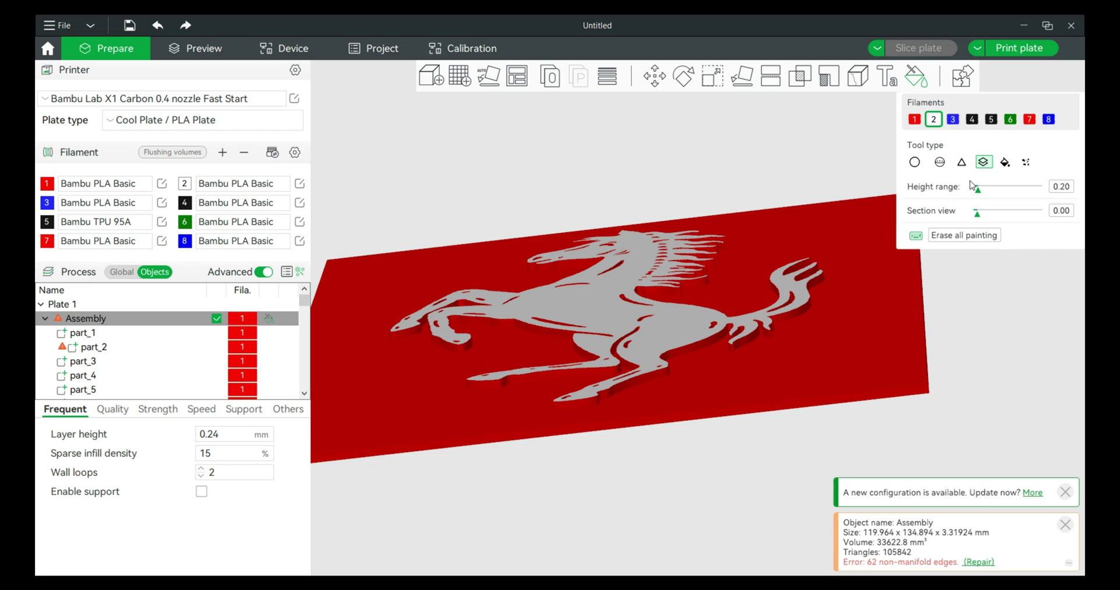
{"action": "left_click_drag", "start_coordinate": [978, 188], "coordinate": [983, 189]}
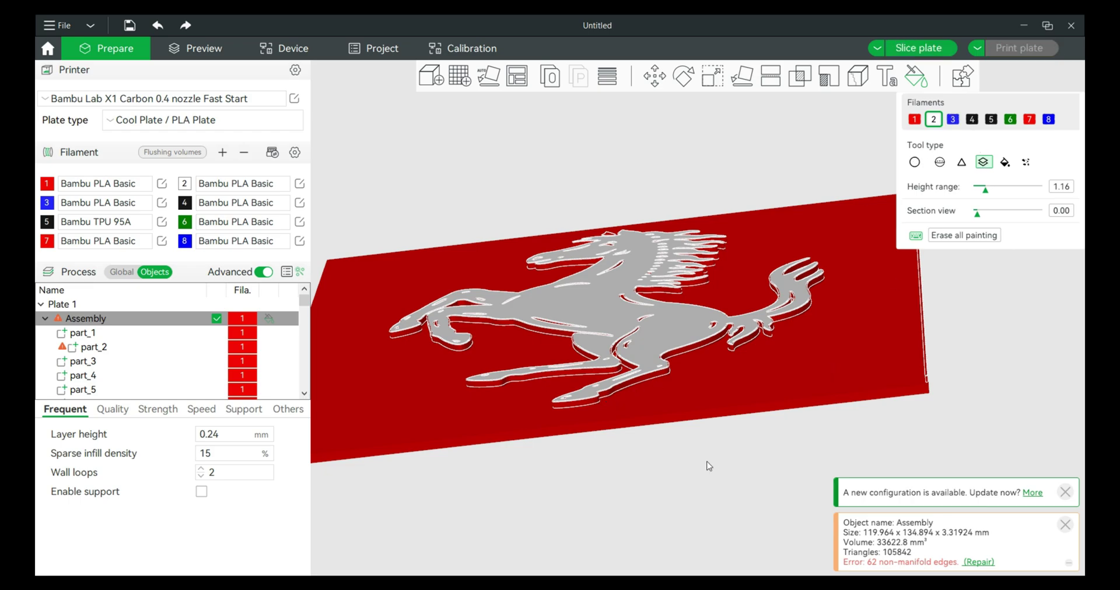
{"action": "scroll", "coordinate": [671, 478], "scroll_direction": "up", "scroll_amount": 2}
{"action": "mouse_move", "coordinate": [600, 506]}
{"action": "left_mouse_down"}
{"action": "mouse_move", "coordinate": [585, 516]}
{"action": "mouse_move", "coordinate": [585, 500]}
{"action": "left_mouse_up"}
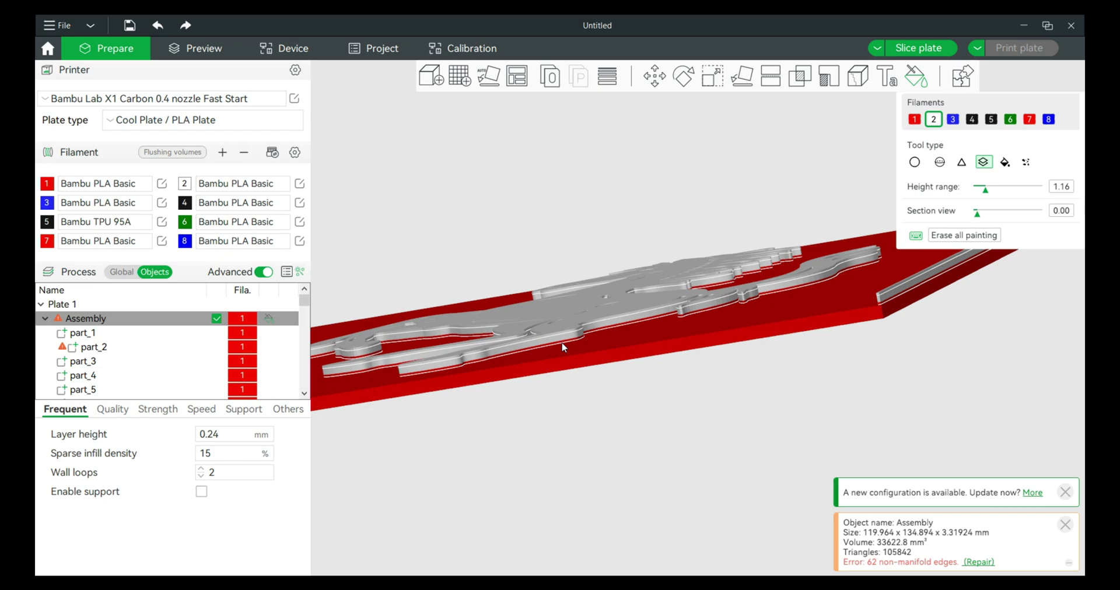
{"action": "left_click_drag", "start_coordinate": [490, 429], "coordinate": [577, 446]}
{"action": "scroll", "coordinate": [579, 446], "scroll_direction": "up", "scroll_amount": 5}
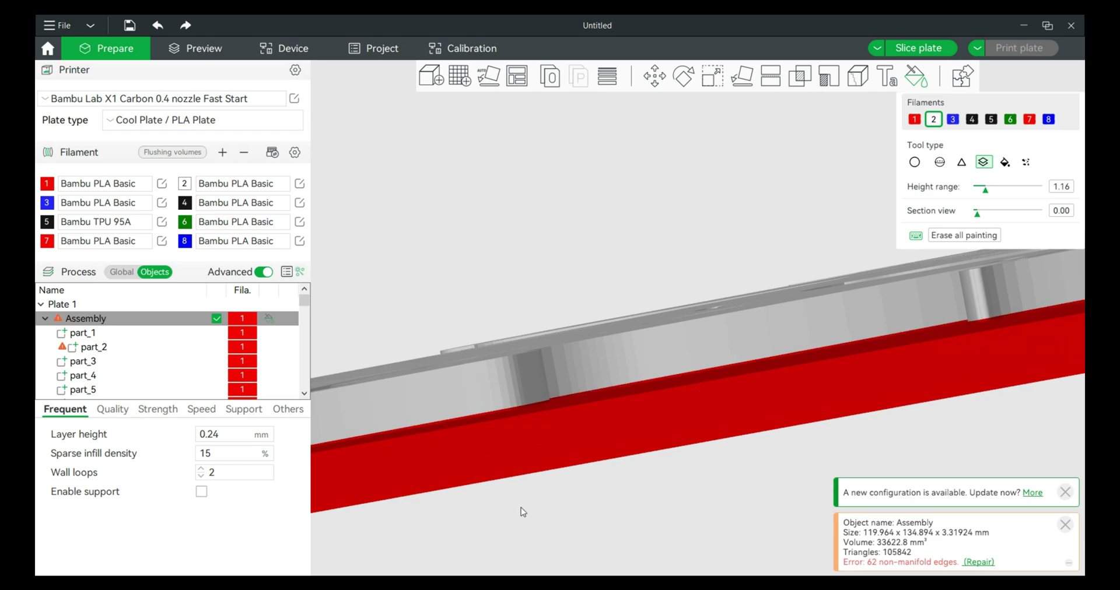
{"action": "scroll", "coordinate": [554, 503], "scroll_direction": "down", "scroll_amount": 15}
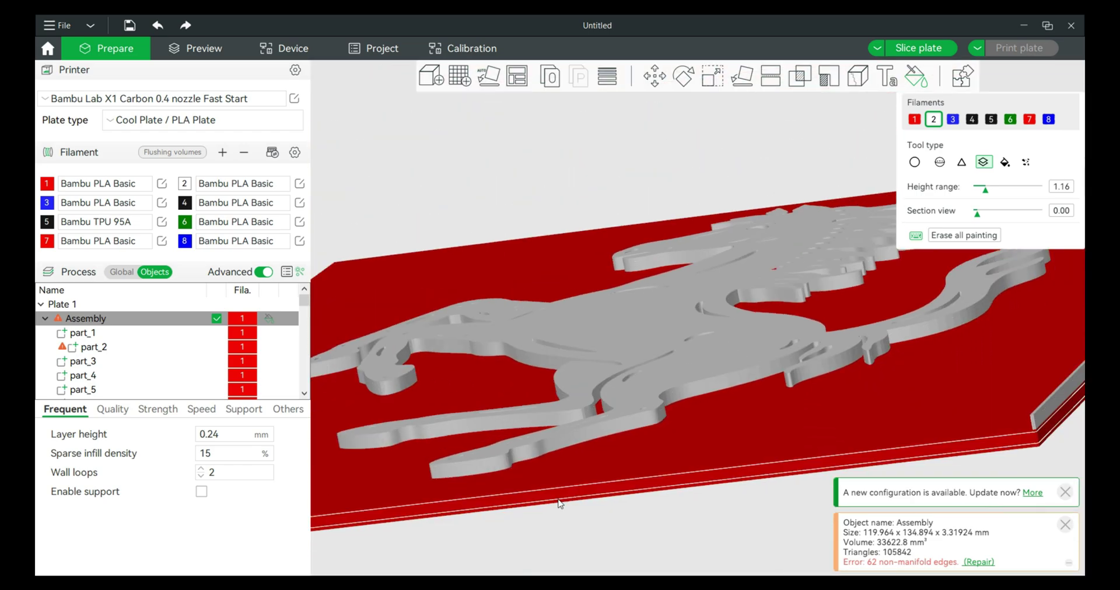
{"action": "scroll", "coordinate": [553, 522], "scroll_direction": "down", "scroll_amount": 8}
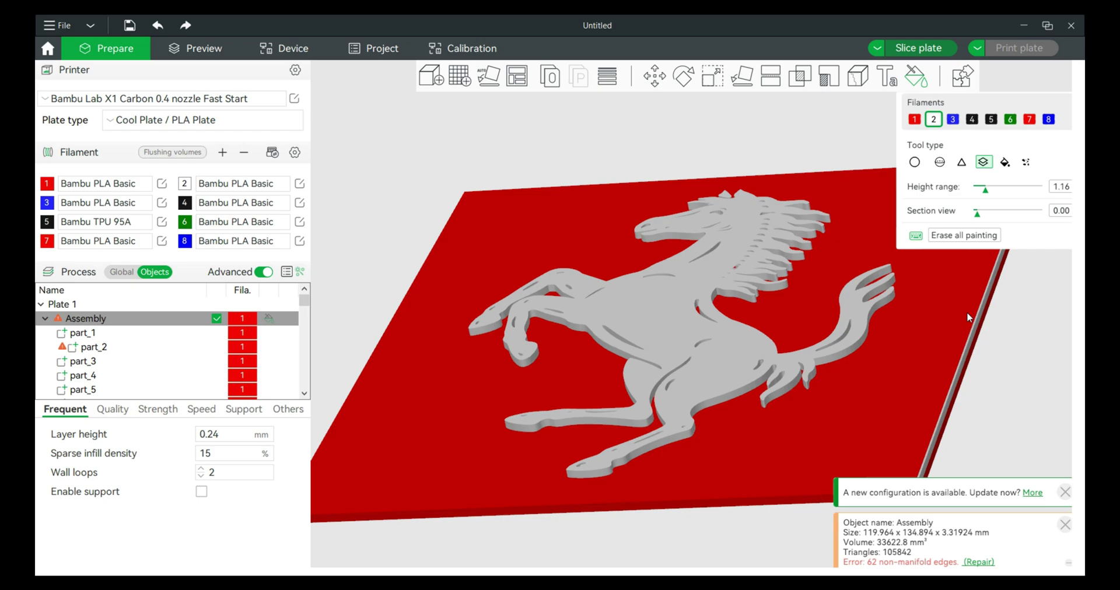
Re-slice the painted sign and step the layer preview down to layer 7 at 1.64 mm
{"action": "key", "text": "ctrl+r"}
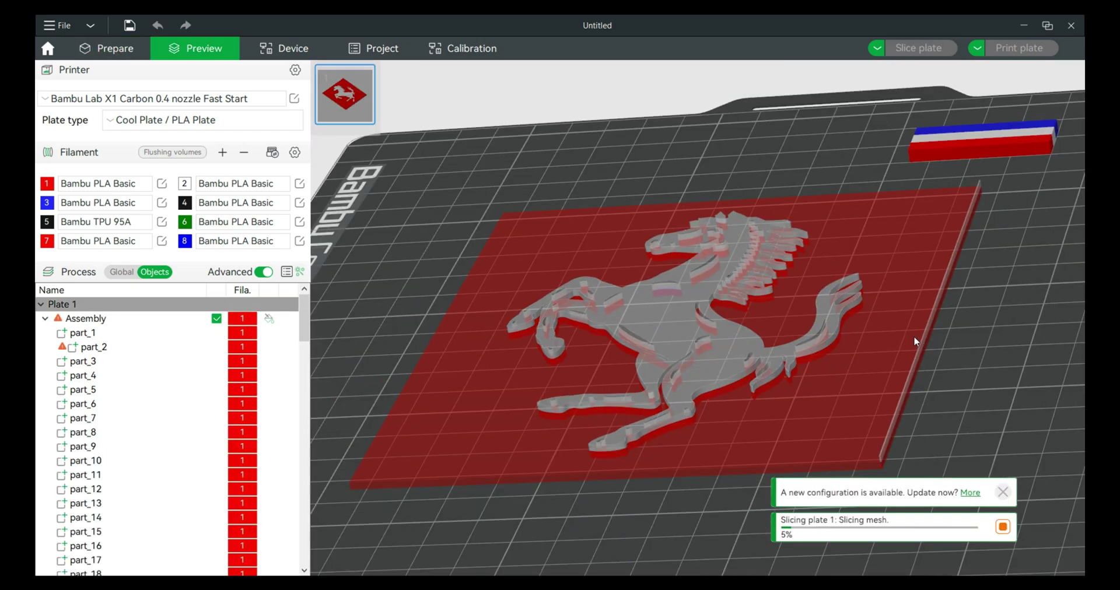
{"action": "key", "text": "1"}
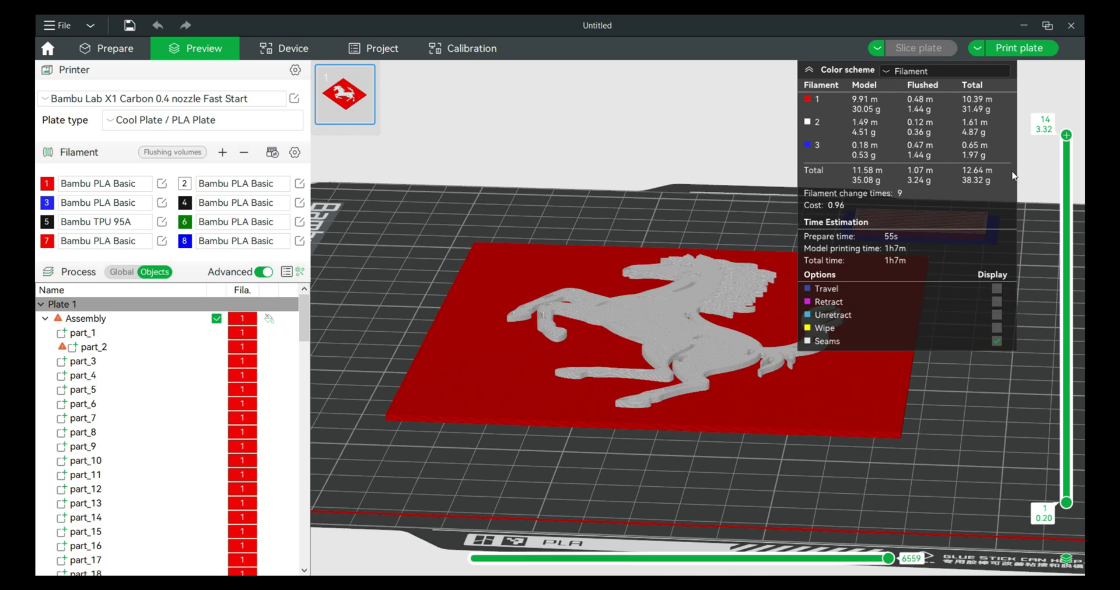
{"action": "left_click_drag", "start_coordinate": [1066, 138], "coordinate": [1066, 163]}
{"action": "right_click_drag", "start_coordinate": [970, 402], "coordinate": [968, 466]}
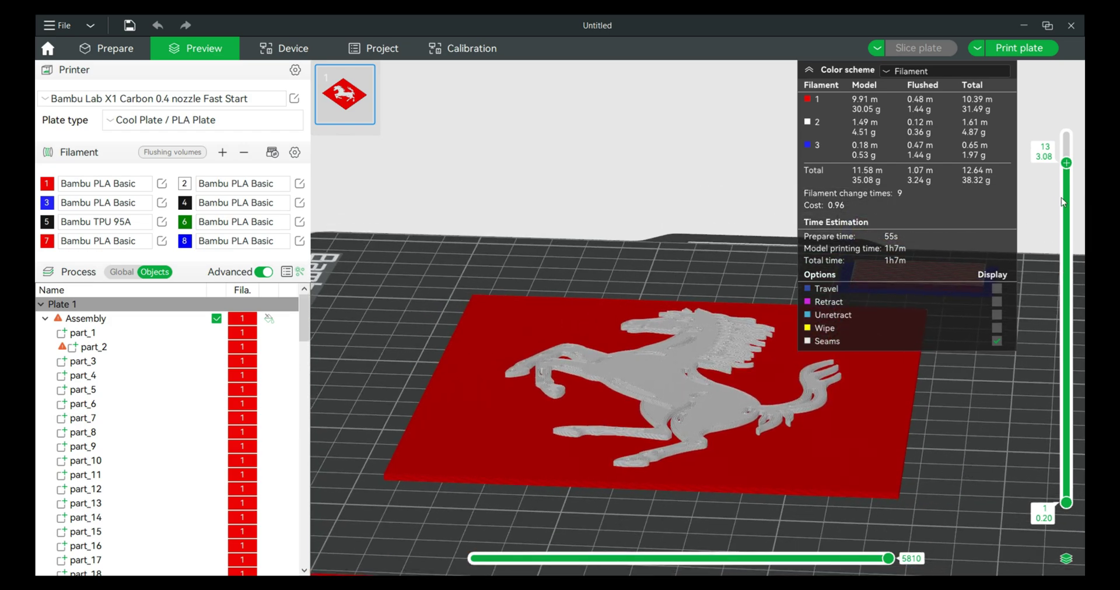
{"action": "left_click_drag", "start_coordinate": [1066, 162], "coordinate": [1068, 330]}
{"action": "middle_click_drag", "start_coordinate": [928, 419], "coordinate": [984, 476]}
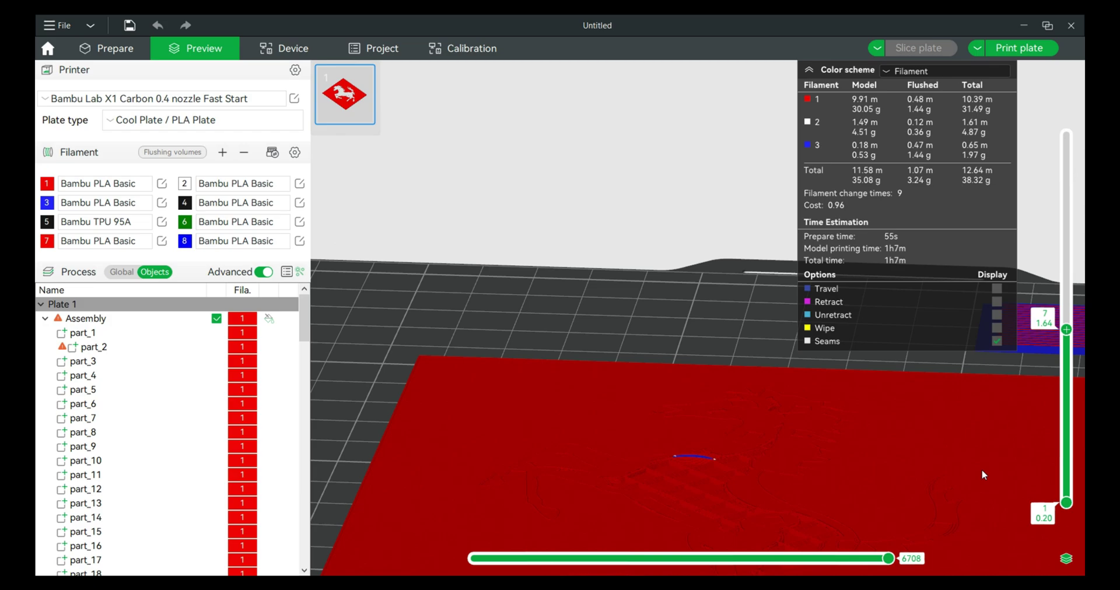
{"action": "scroll", "coordinate": [984, 476], "scroll_direction": "down", "scroll_amount": 4}
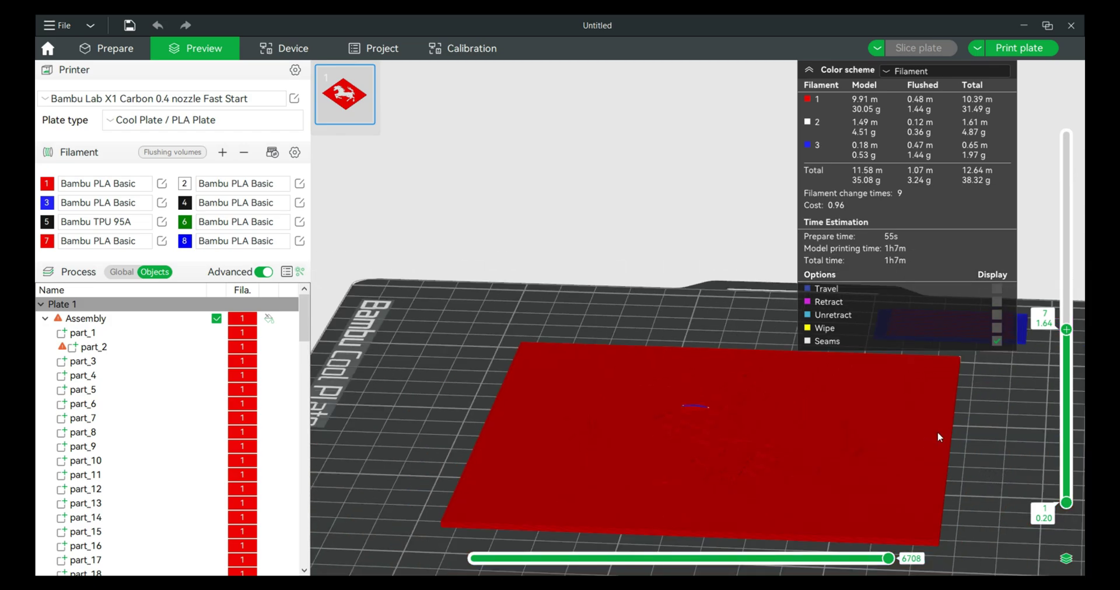
Paint the base's top band with filament 1 red, then re-slice for a single filament change
{"action": "left_click", "coordinate": [114, 54]}
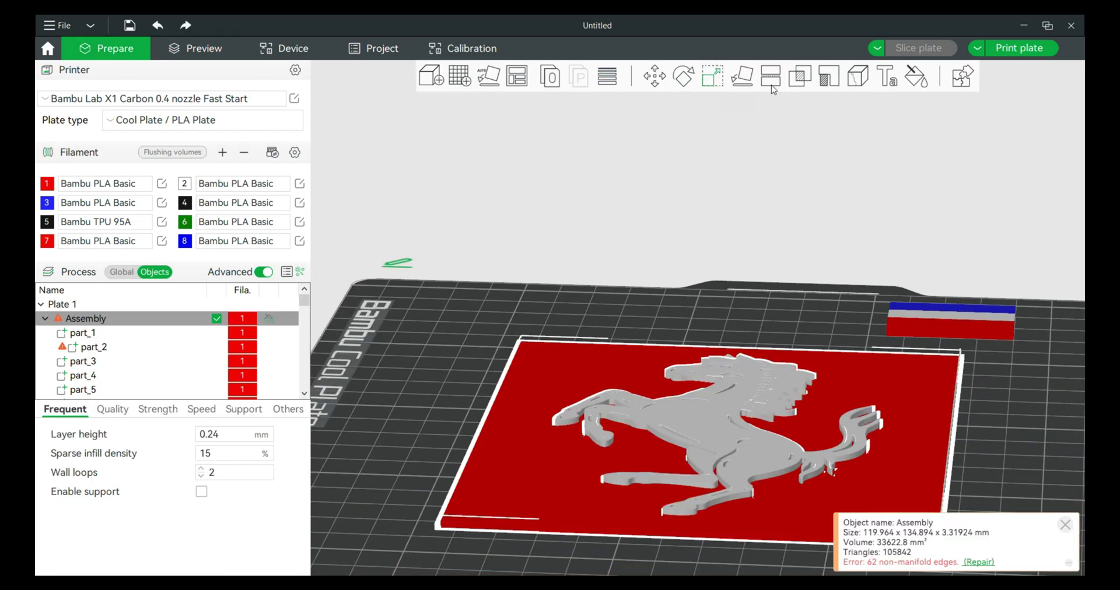
{"action": "left_click", "coordinate": [917, 79]}
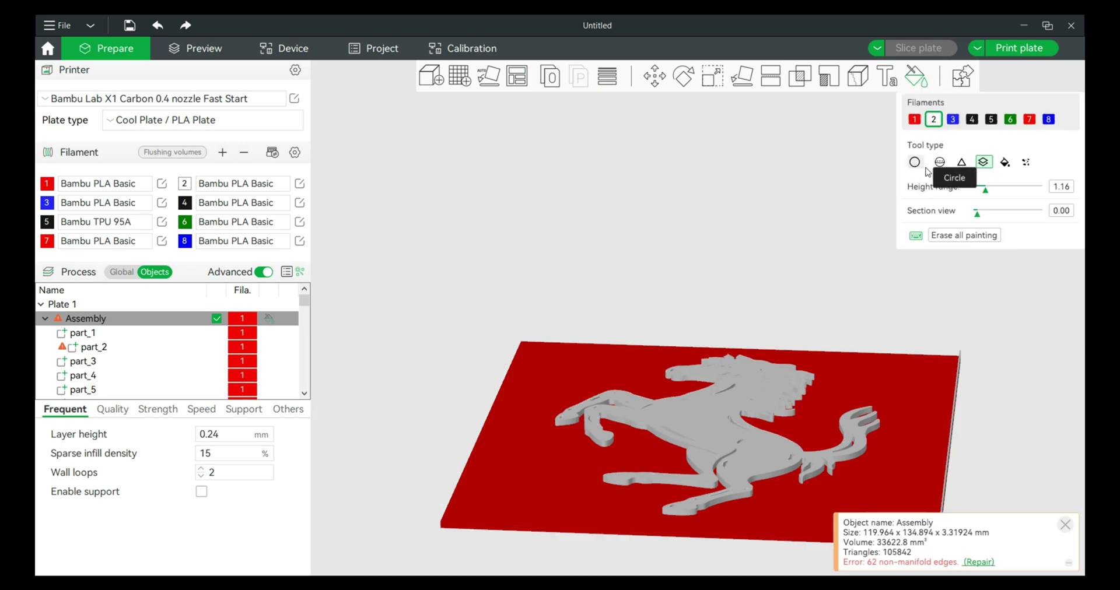
{"action": "left_click", "coordinate": [914, 120]}
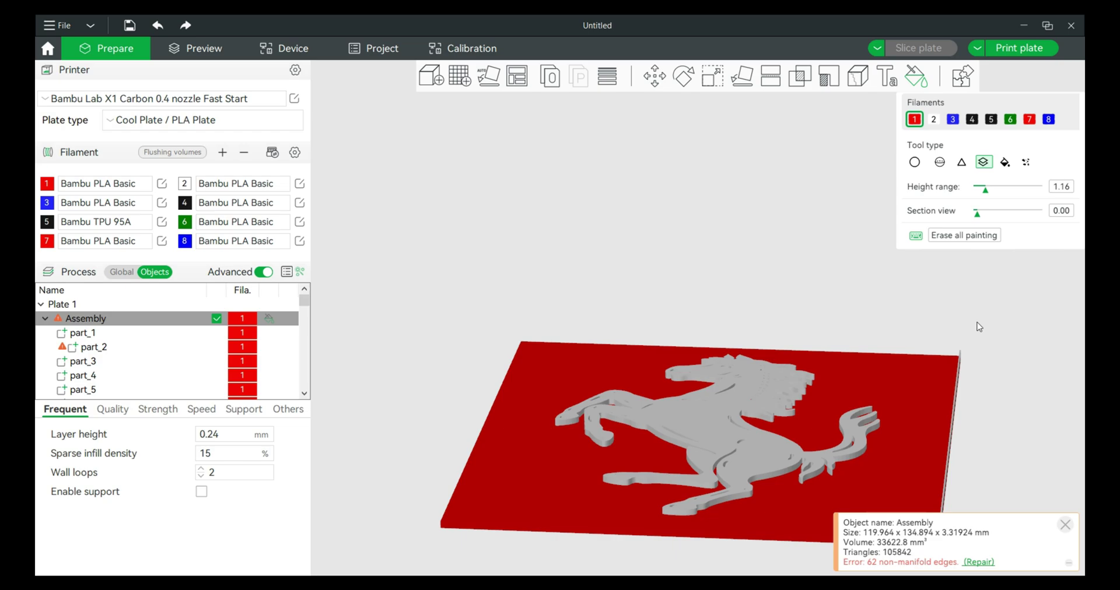
{"action": "scroll", "coordinate": [986, 373], "scroll_direction": "up", "scroll_amount": 5}
{"action": "scroll", "coordinate": [810, 505], "scroll_direction": "up", "scroll_amount": 10}
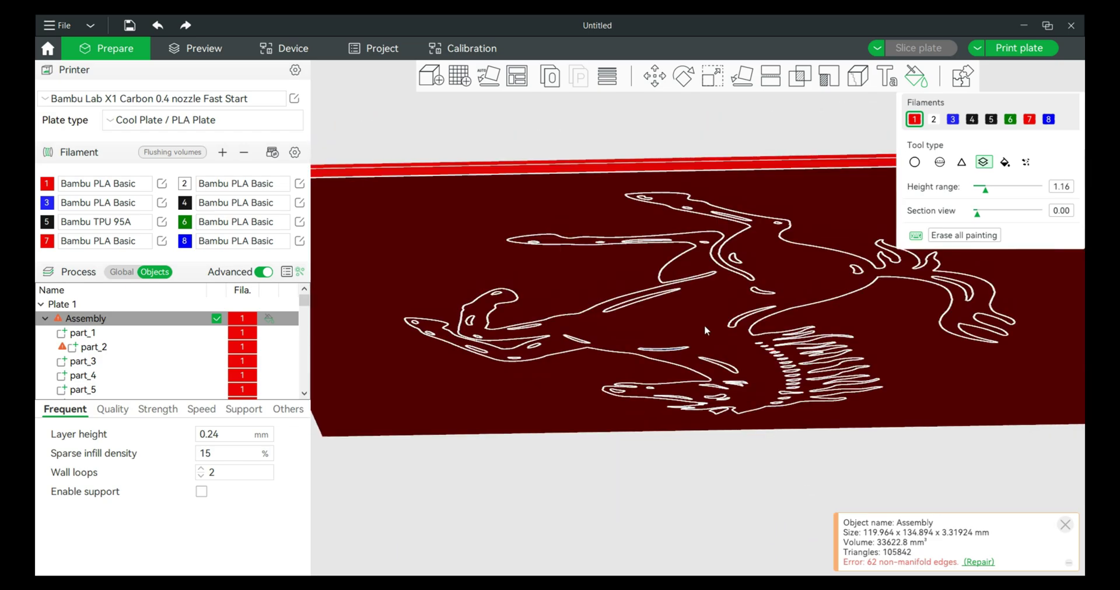
{"action": "left_click", "coordinate": [675, 326]}
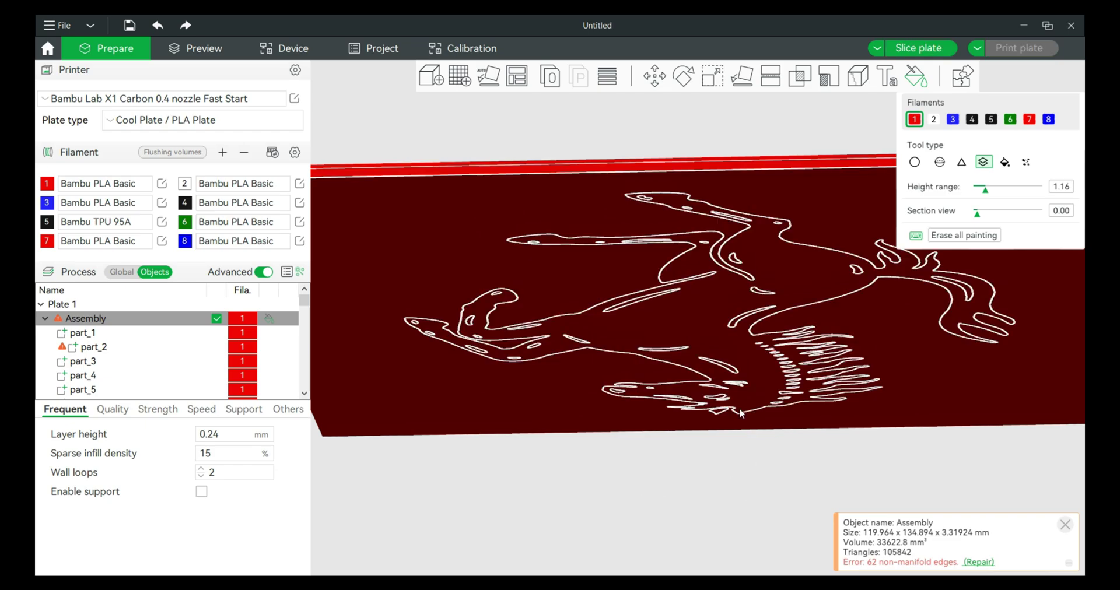
{"action": "left_click_drag", "start_coordinate": [603, 465], "coordinate": [614, 501]}
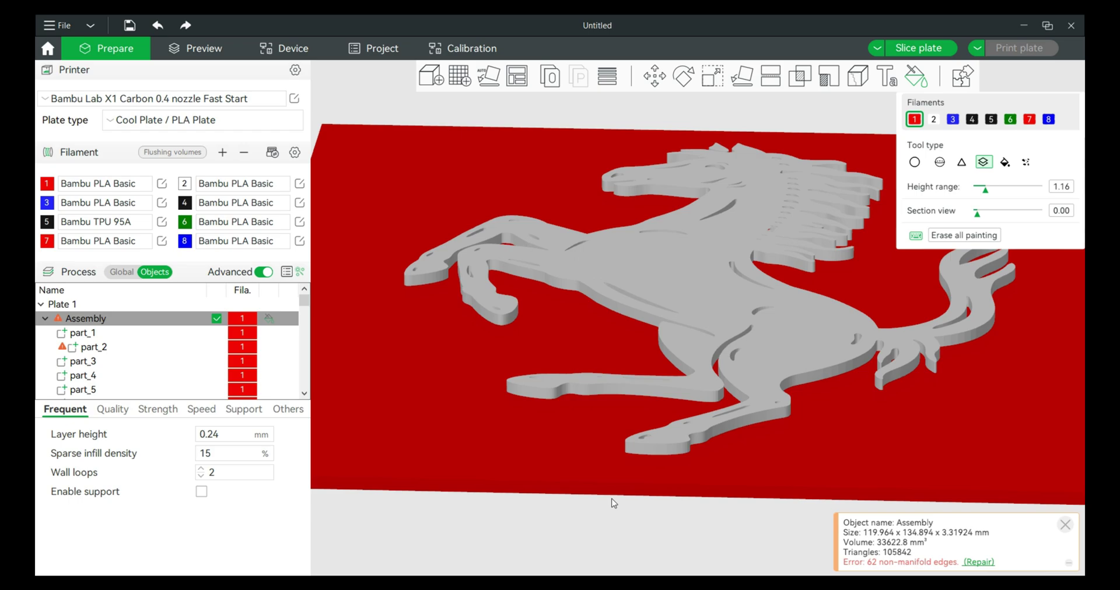
{"action": "left_click", "coordinate": [918, 49]}
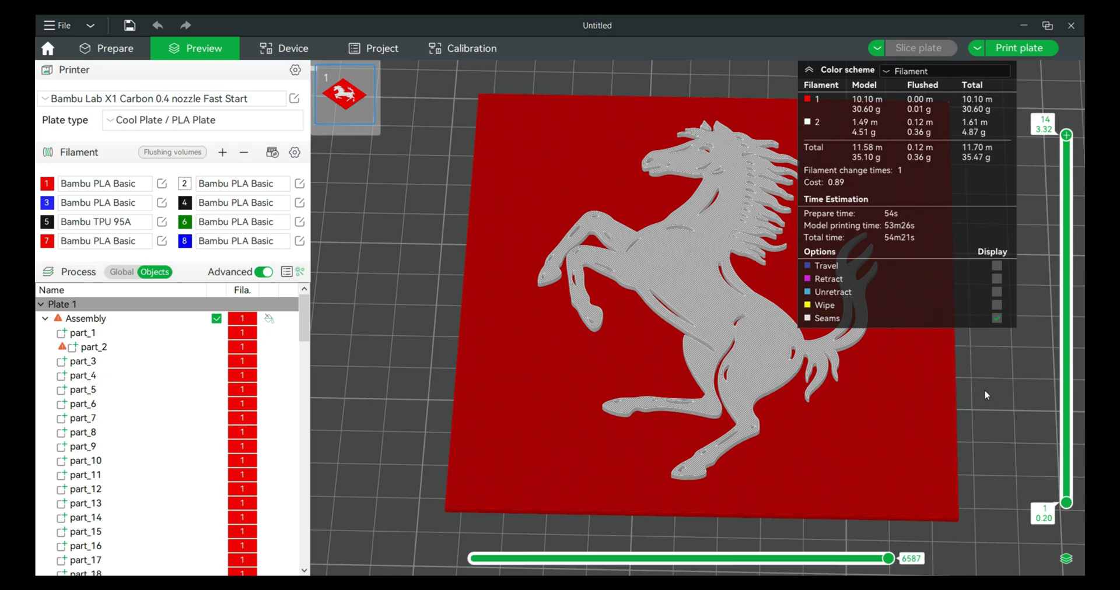
Orbit and zoom the sliced preview to inspect the horse sign from flatter and oblique angles
{"action": "left_click_drag", "start_coordinate": [984, 391], "coordinate": [985, 377]}
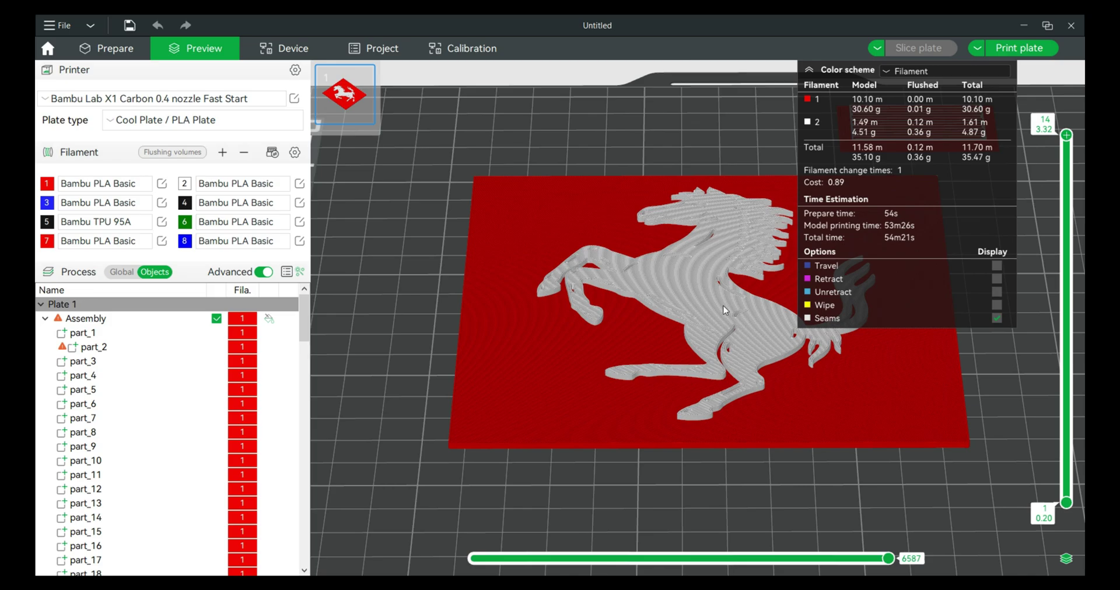
{"action": "scroll", "coordinate": [991, 373], "scroll_direction": "up", "scroll_amount": 2}
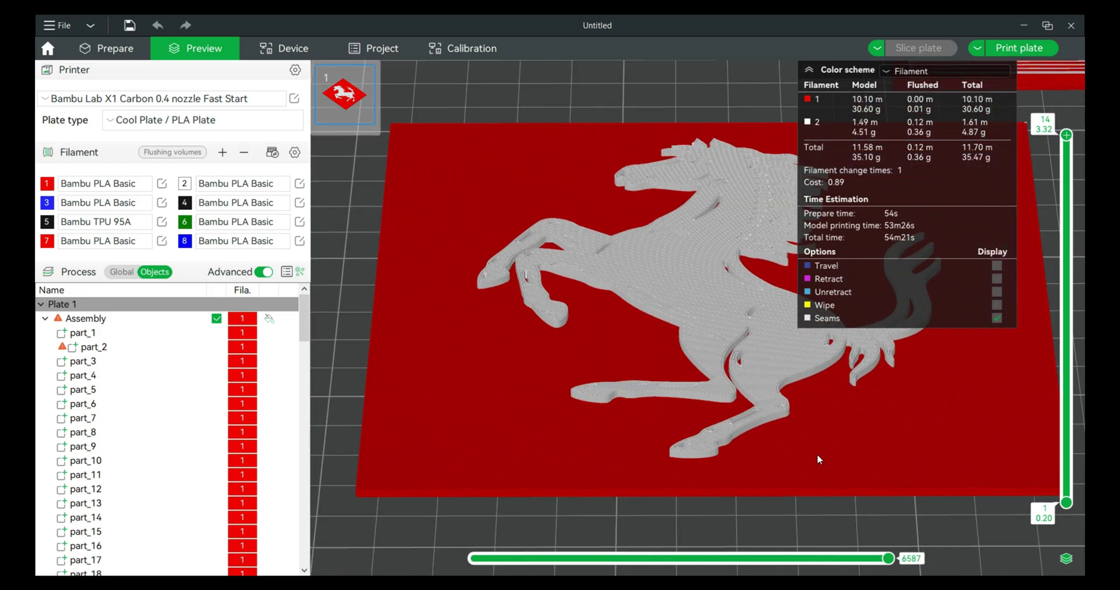
{"action": "left_click_drag", "start_coordinate": [745, 530], "coordinate": [737, 513]}
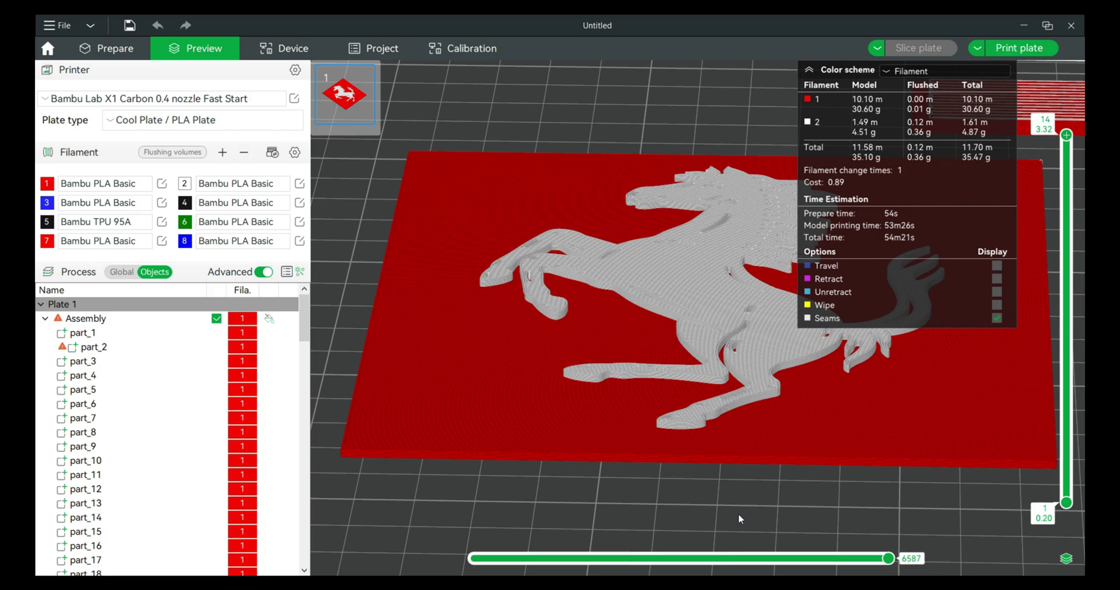
{"action": "scroll", "coordinate": [737, 514], "scroll_direction": "down", "scroll_amount": 2}
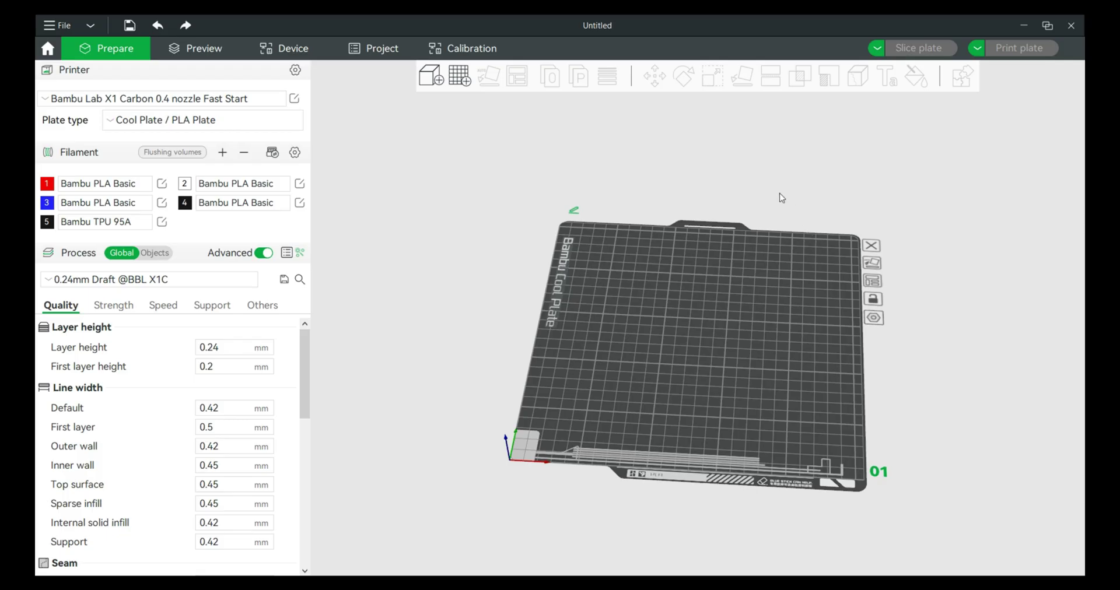
Import logo 4k.svg from the desktop onto the plate and maximize the slicer window
{"action": "left_click_drag", "start_coordinate": [652, 25], "coordinate": [739, 65]}
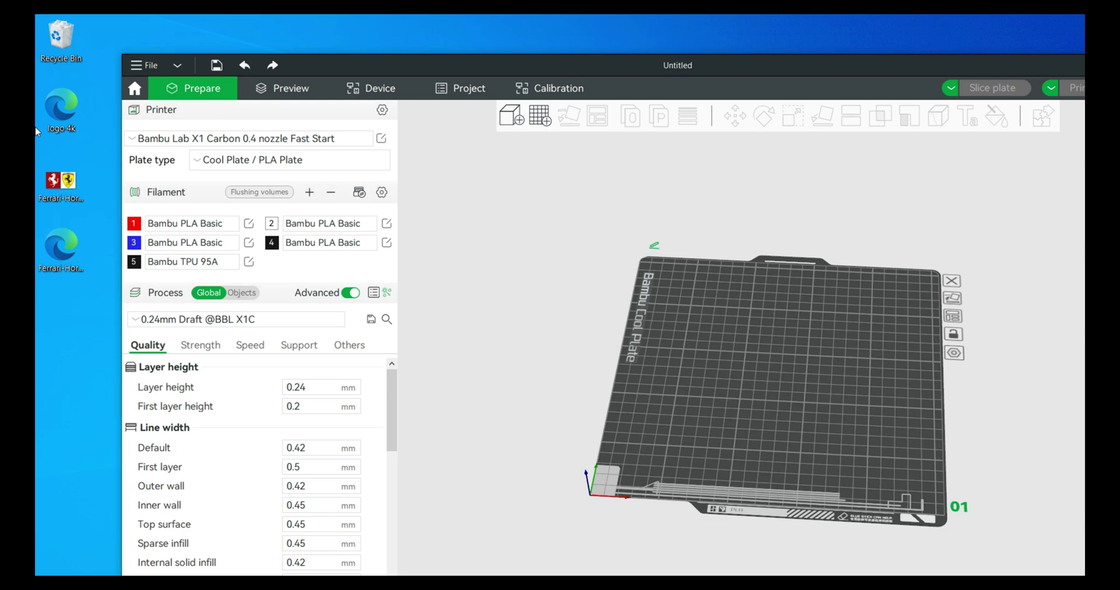
{"action": "left_click_drag", "start_coordinate": [49, 121], "coordinate": [808, 413]}
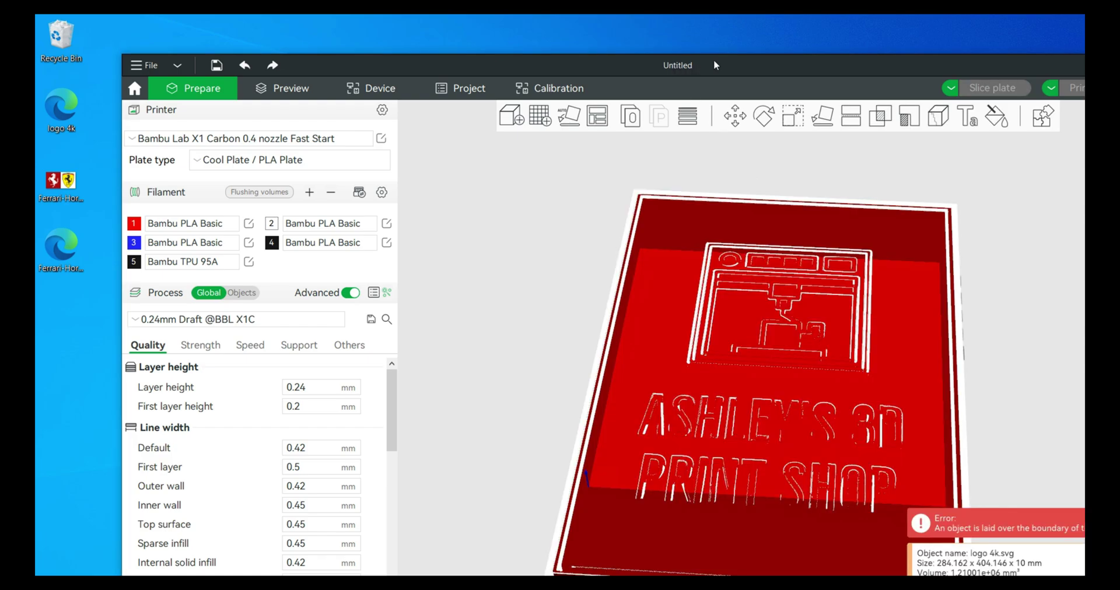
{"action": "double_click", "coordinate": [713, 59]}
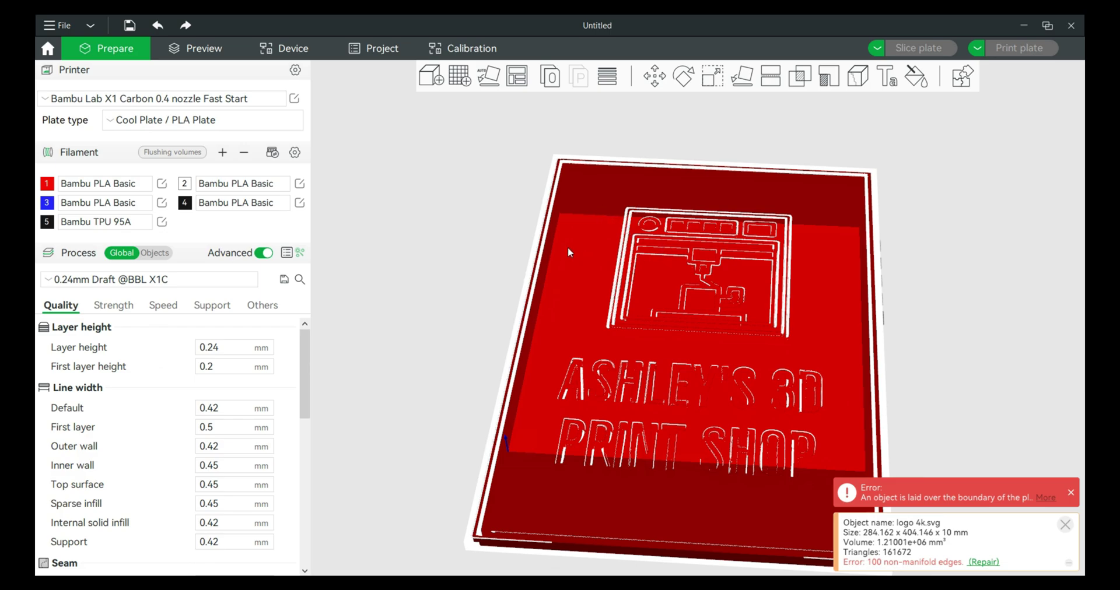
Scale the logo sign uniformly to 56.92%, 161.73 × 230.02 × 5.69 mm
{"action": "left_click", "coordinate": [715, 79]}
{"action": "left_click_drag", "start_coordinate": [557, 166], "coordinate": [636, 230]}
{"action": "scroll", "coordinate": [858, 317], "scroll_direction": "up", "scroll_amount": 3}
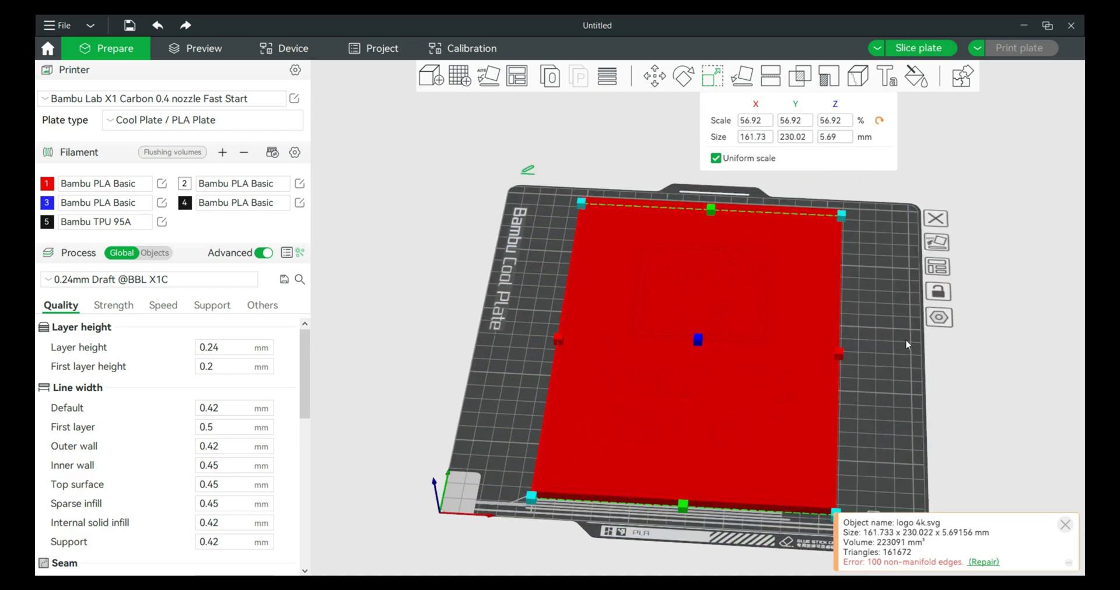
{"action": "scroll", "coordinate": [858, 318], "scroll_direction": "up", "scroll_amount": 3}
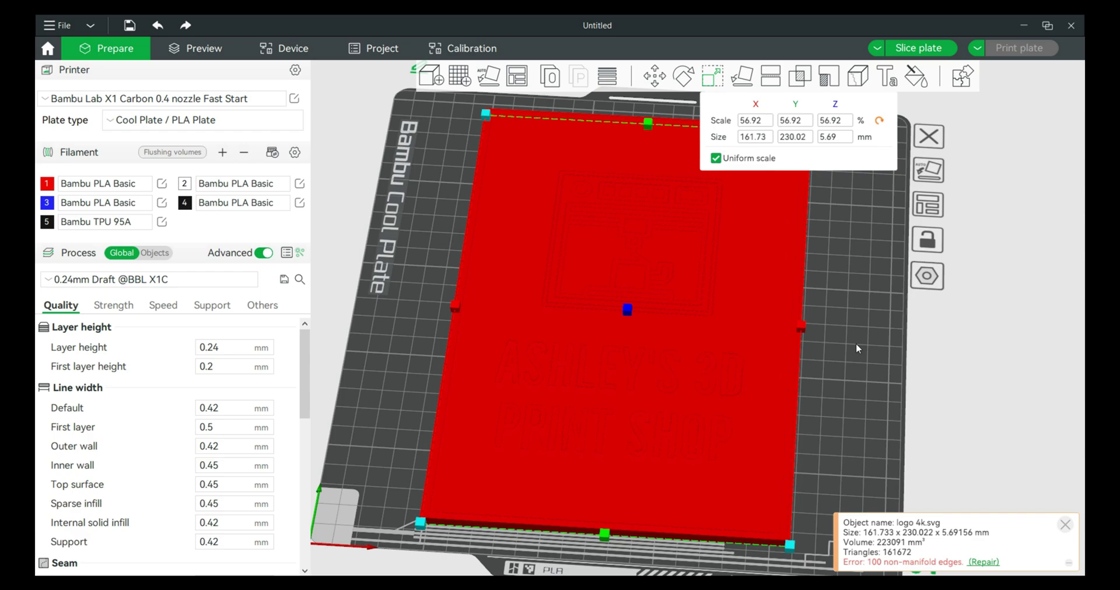
Fill-paint the sign's lettering black with filament 4, starting with the letter A
{"action": "left_click", "coordinate": [887, 76]}
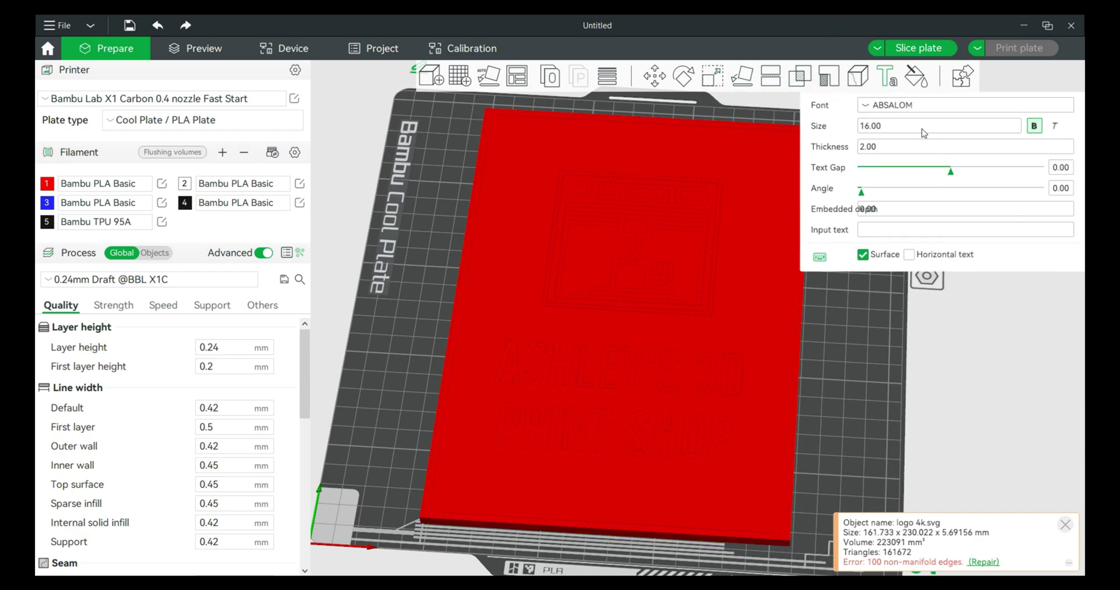
{"action": "left_click", "coordinate": [916, 75]}
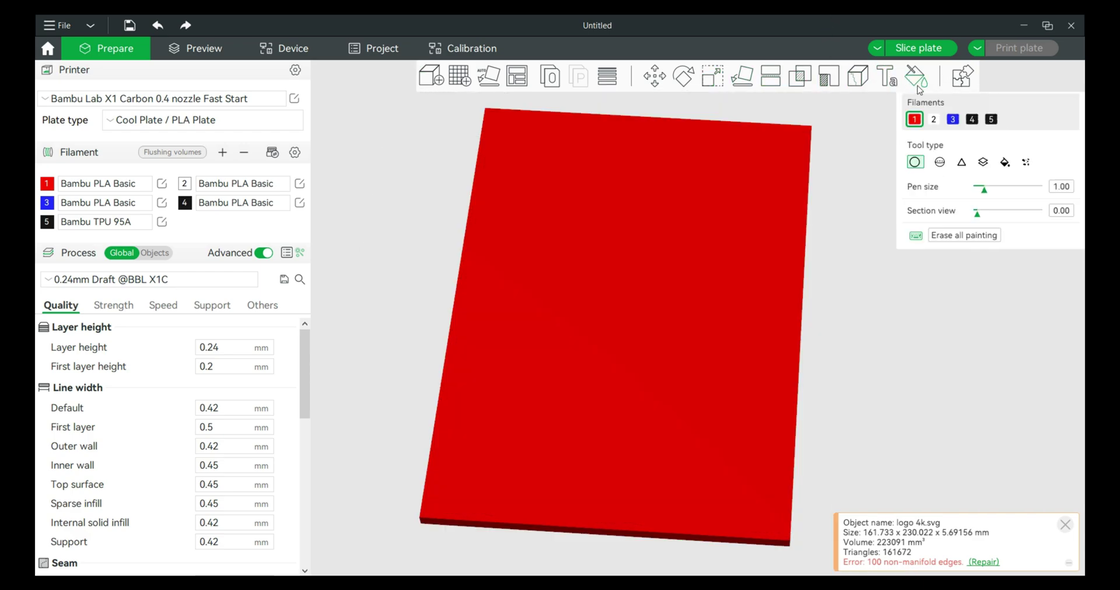
{"action": "left_click", "coordinate": [971, 119]}
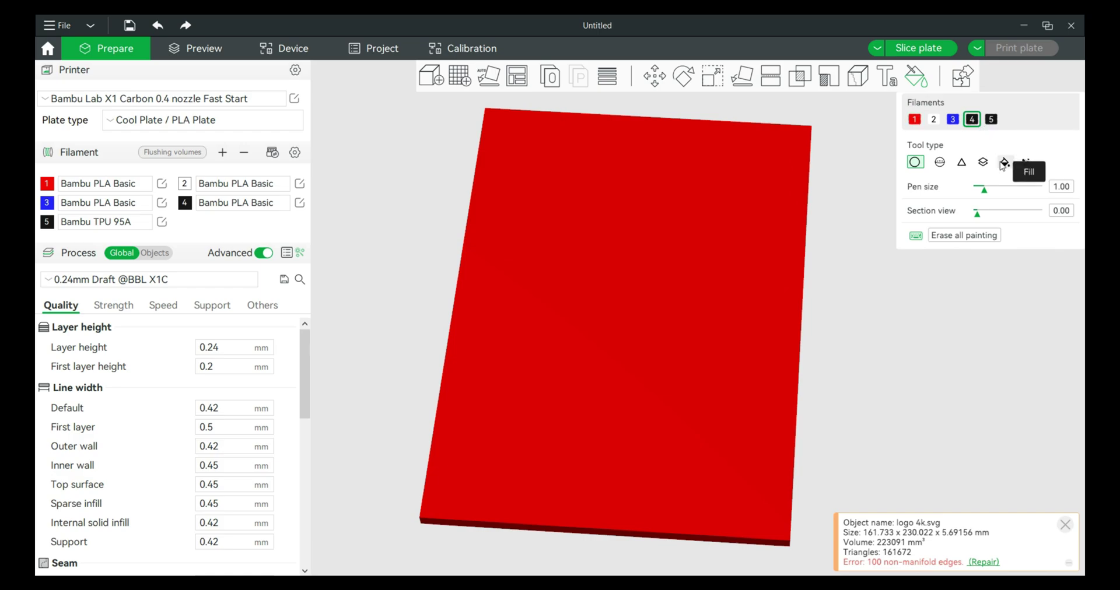
{"action": "left_click", "coordinate": [1003, 167]}
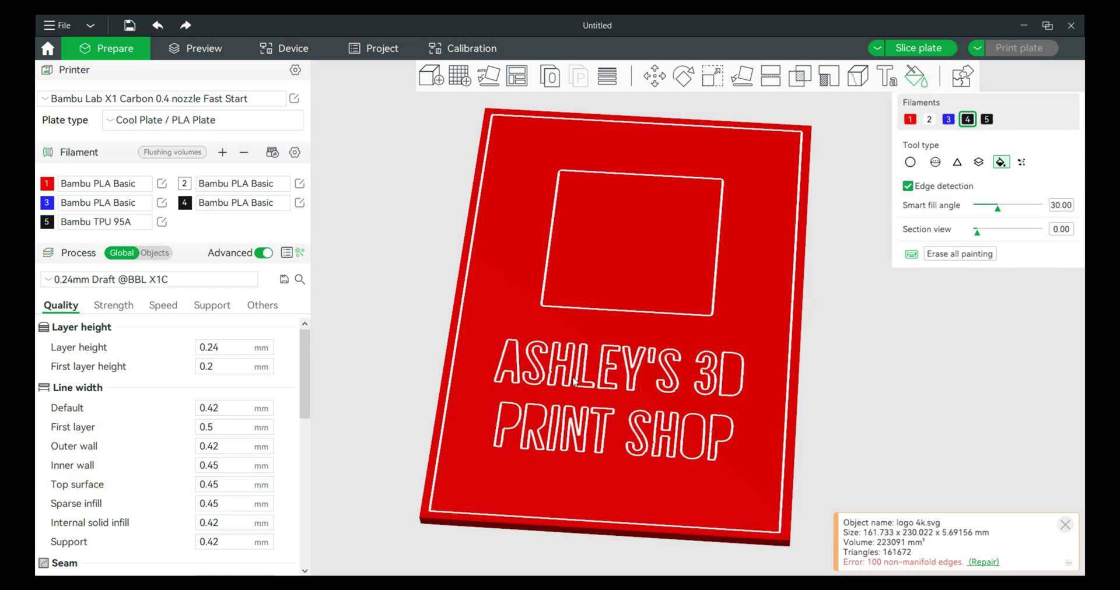
{"action": "left_click", "coordinate": [516, 375]}
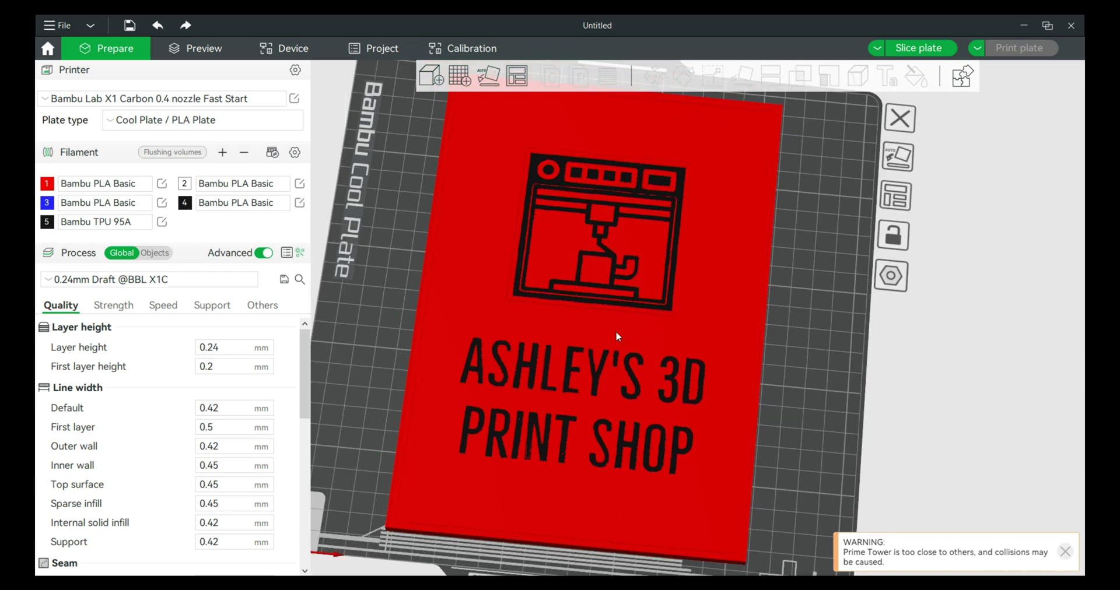
Split the sign into separate objects and clear the selection of all 197 parts
{"action": "right_click", "coordinate": [608, 327]}
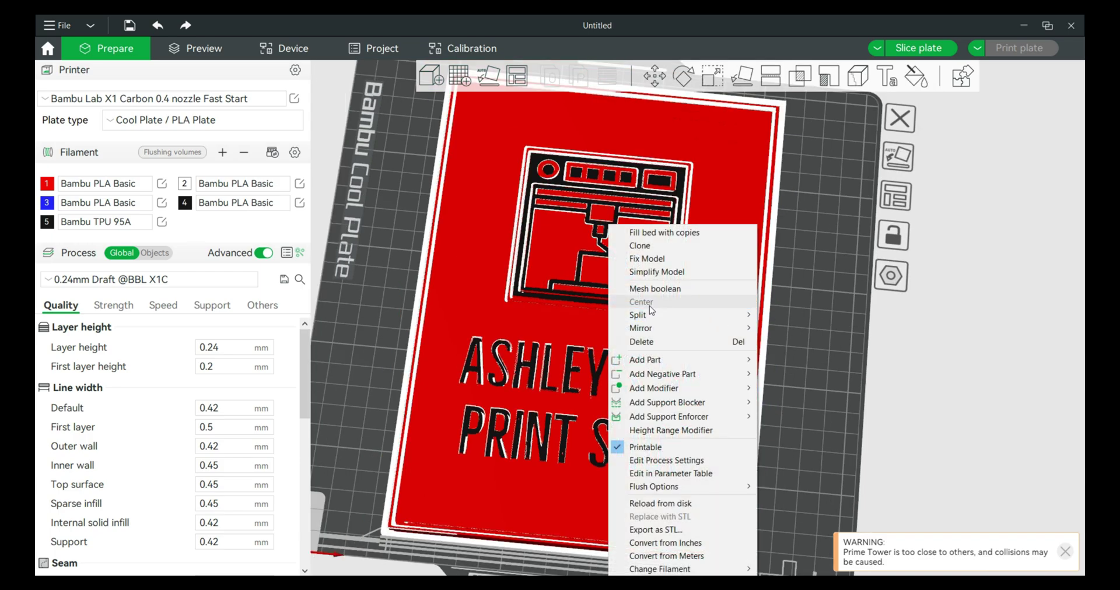
{"action": "mouse_move", "coordinate": [649, 316]}
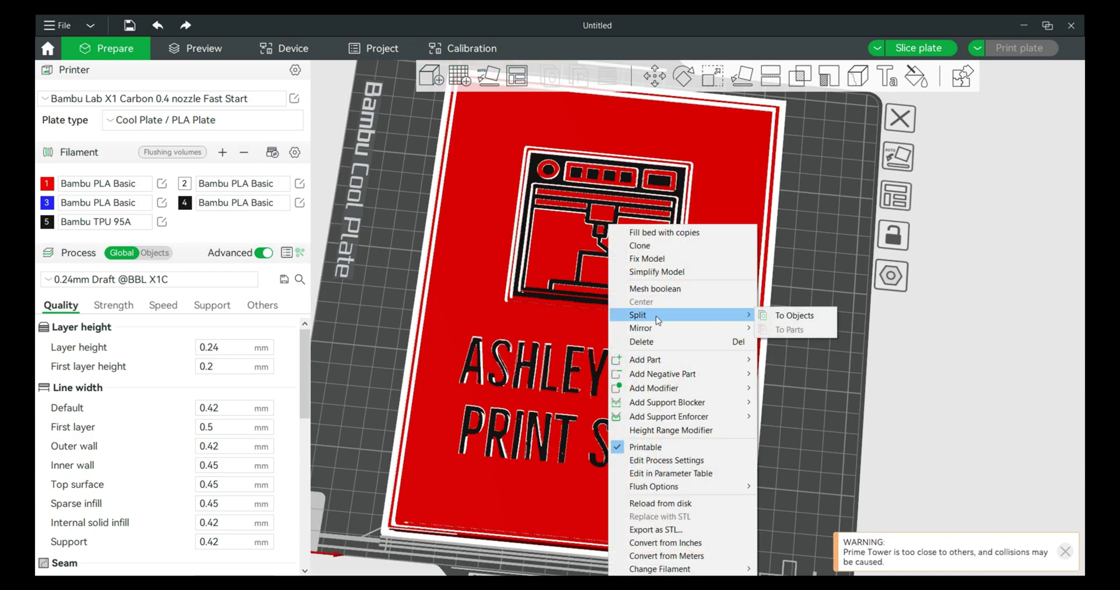
{"action": "left_click", "coordinate": [808, 315]}
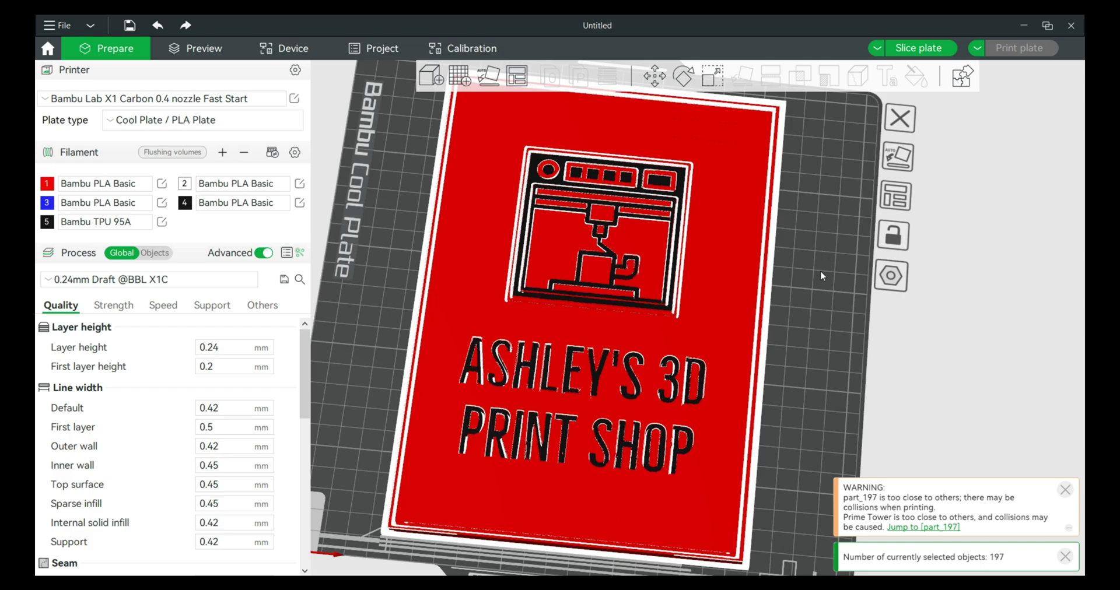
{"action": "left_click", "coordinate": [820, 271]}
{"action": "scroll", "coordinate": [807, 275], "scroll_direction": "up", "scroll_amount": 5}
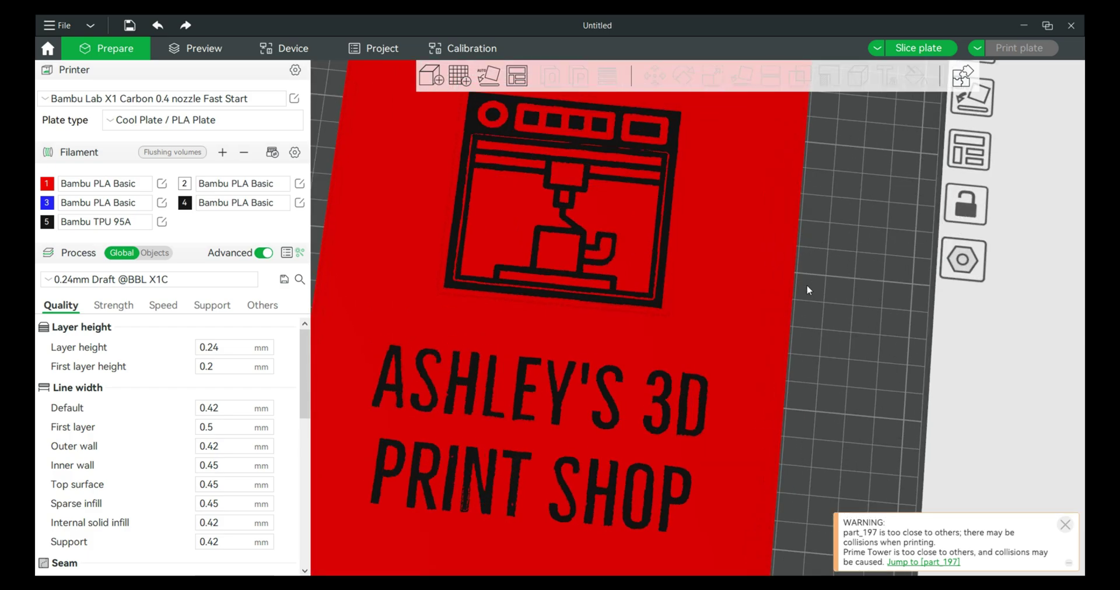
{"action": "scroll", "coordinate": [826, 302], "scroll_direction": "down", "scroll_amount": 1}
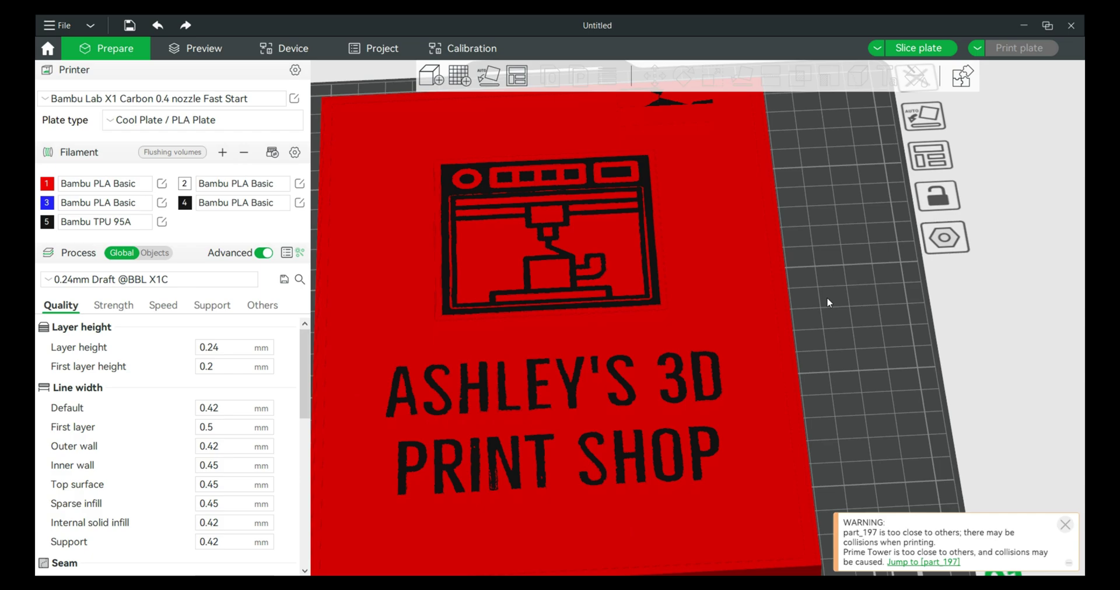
Raise the printer logo part to 7 mm tall with uniform scale turned off
{"action": "left_click", "coordinate": [572, 265]}
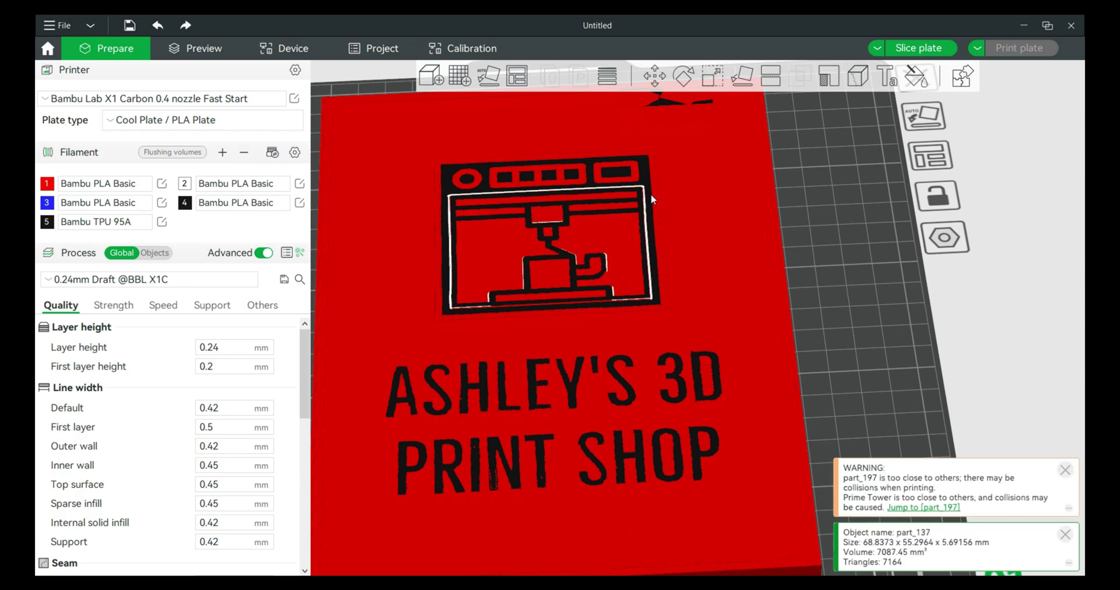
{"action": "left_click", "coordinate": [715, 82]}
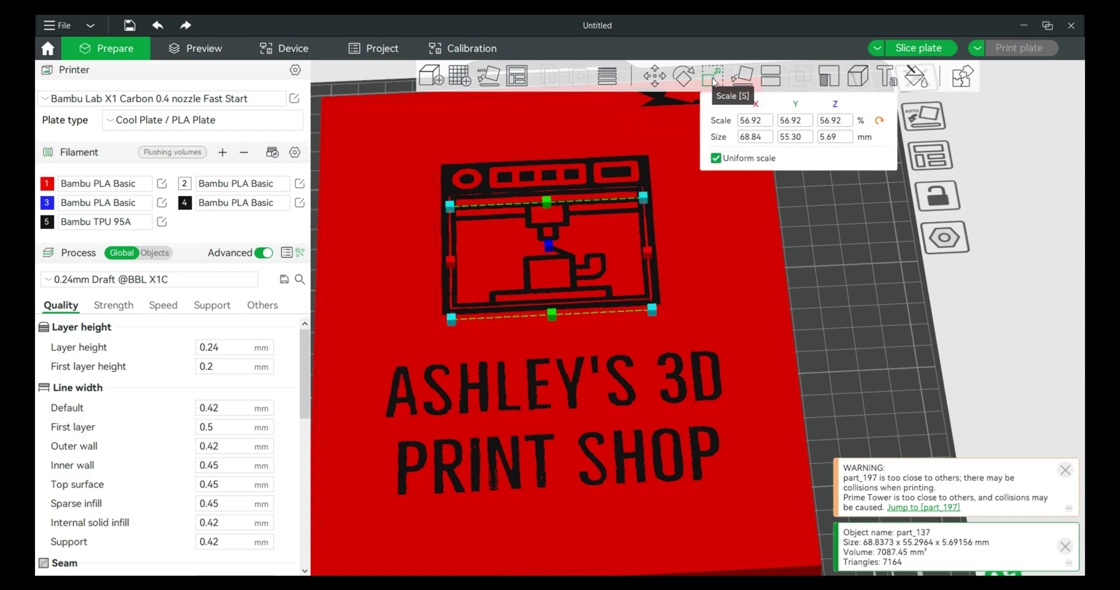
{"action": "left_click", "coordinate": [715, 159]}
{"action": "left_click", "coordinate": [842, 140]}
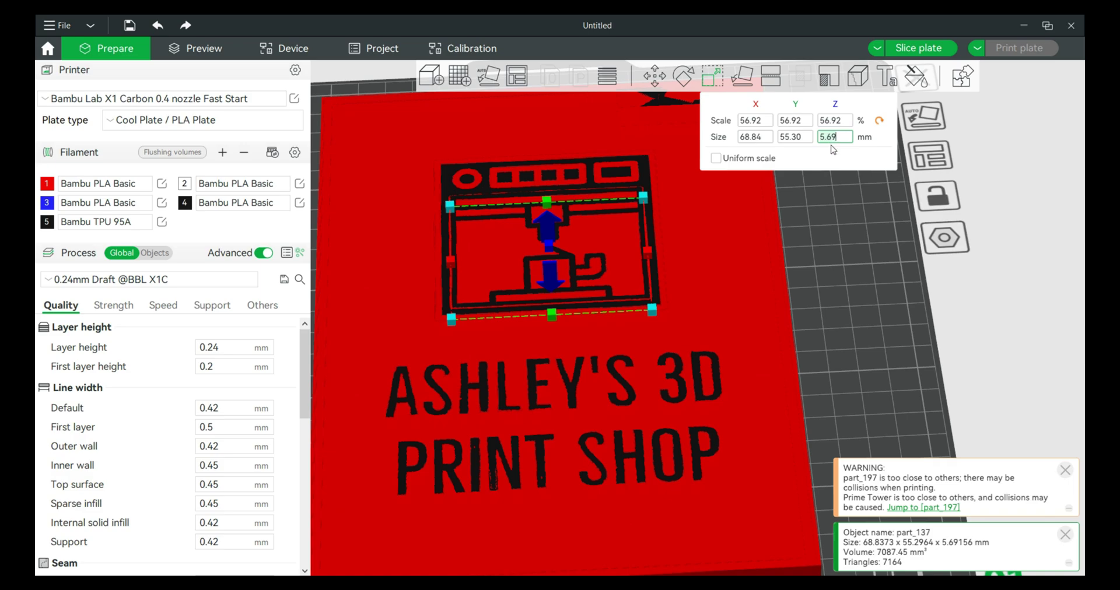
{"action": "key", "text": "BackSpace"}
{"action": "key", "text": "BackSpace"}
{"action": "key", "text": "BackSpace"}
{"action": "key", "text": "BackSpace"}
{"action": "type", "text": "7"}
{"action": "key", "text": "Return"}
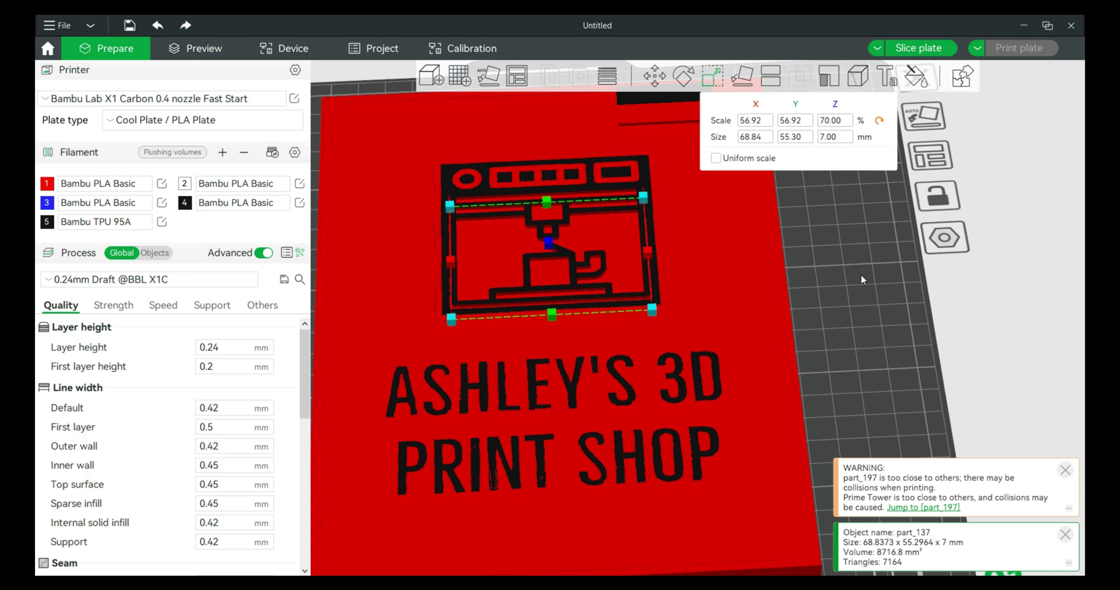
{"action": "mouse_move", "coordinate": [861, 275]}
{"action": "left_mouse_down"}
{"action": "mouse_move", "coordinate": [861, 251]}
{"action": "mouse_move", "coordinate": [858, 275]}
{"action": "left_mouse_up"}
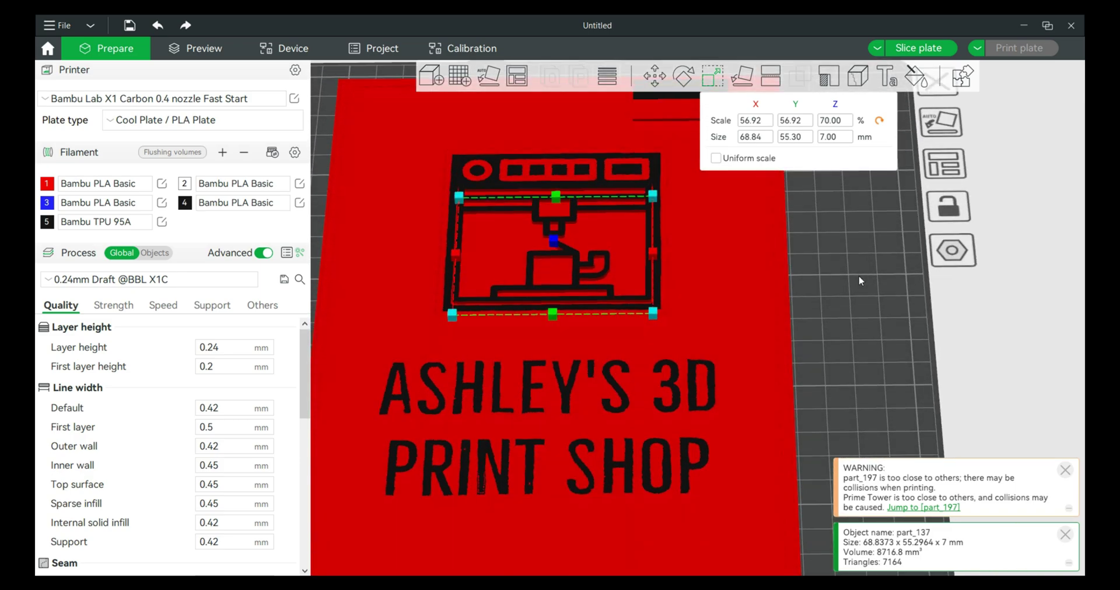
Raise the letter A part to 7 mm tall as well
{"action": "left_click", "coordinate": [404, 404]}
{"action": "left_click", "coordinate": [836, 138]}
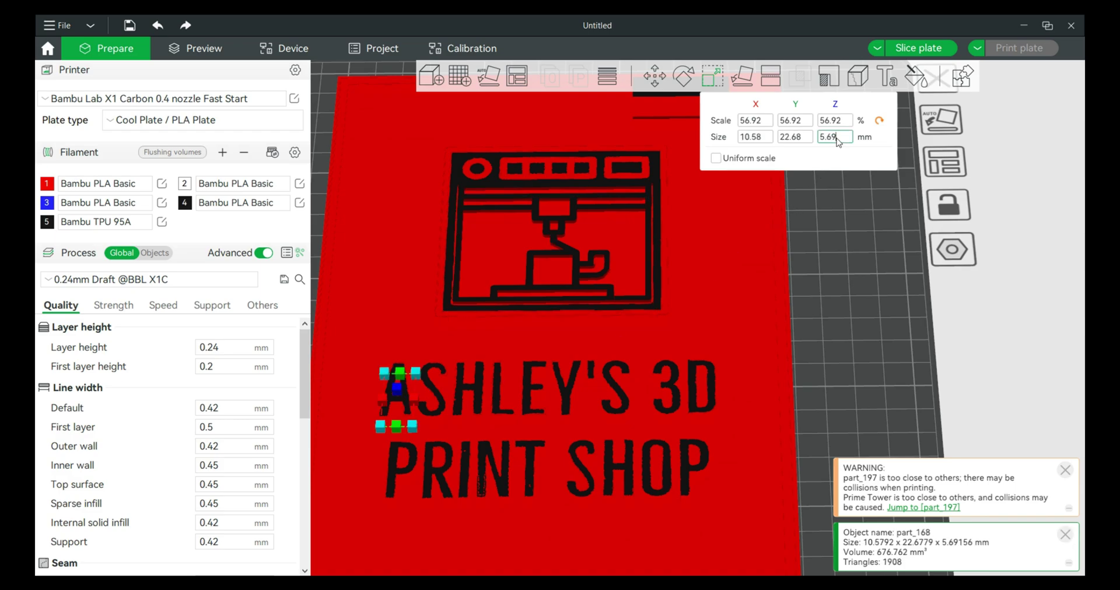
{"action": "double_click", "coordinate": [837, 139]}
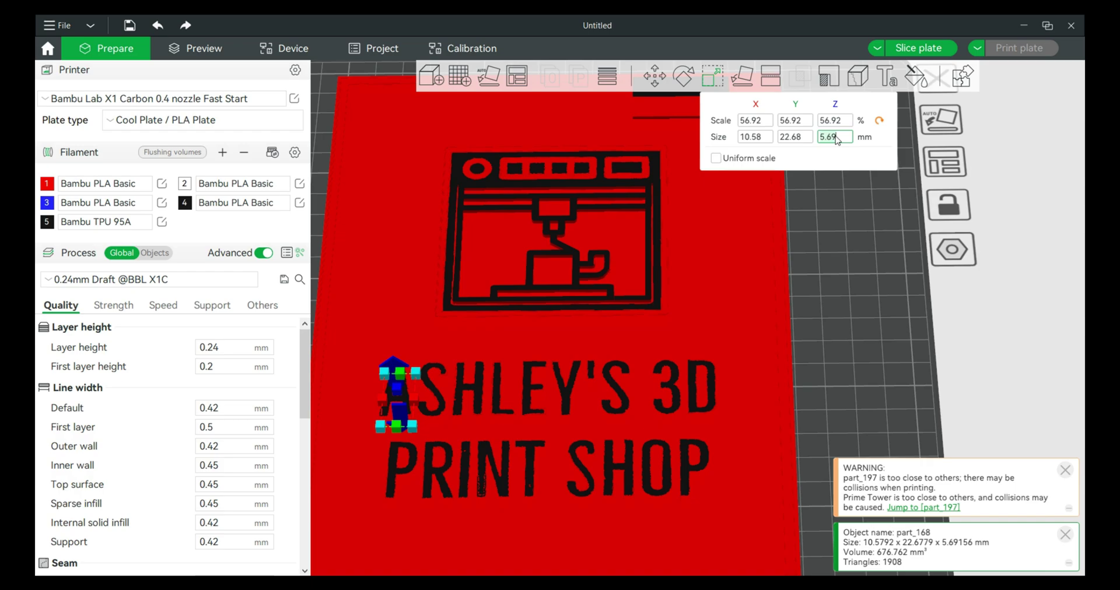
{"action": "key", "text": "BackSpace"}
{"action": "type", "text": "7"}
{"action": "key", "text": "Return"}
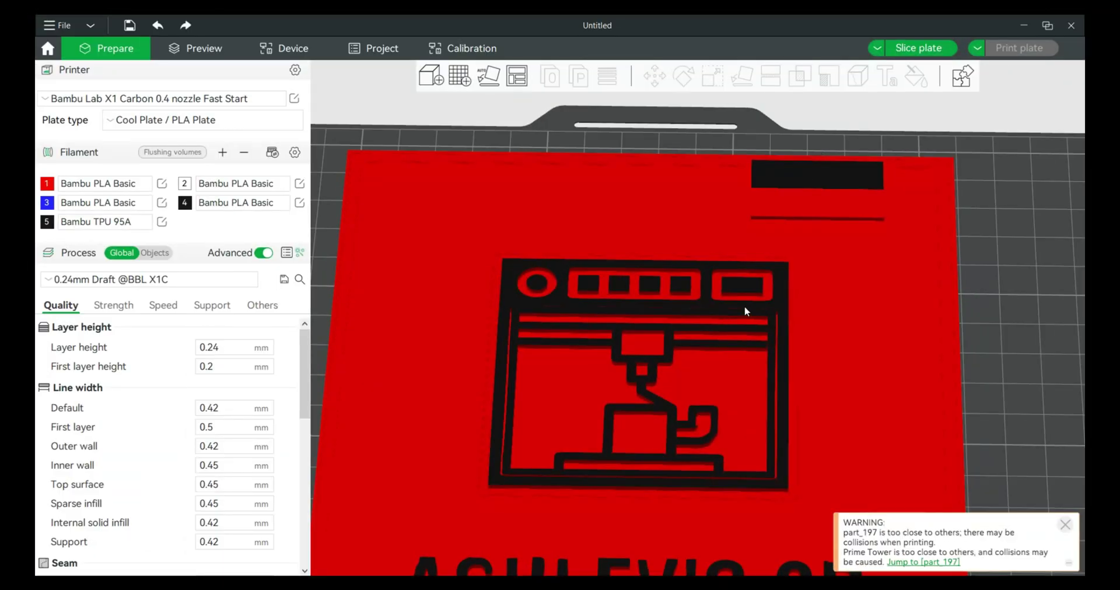
Lower the print-head piece inside the logo to 4 mm tall
{"action": "left_click_drag", "start_coordinate": [1015, 330], "coordinate": [862, 383]}
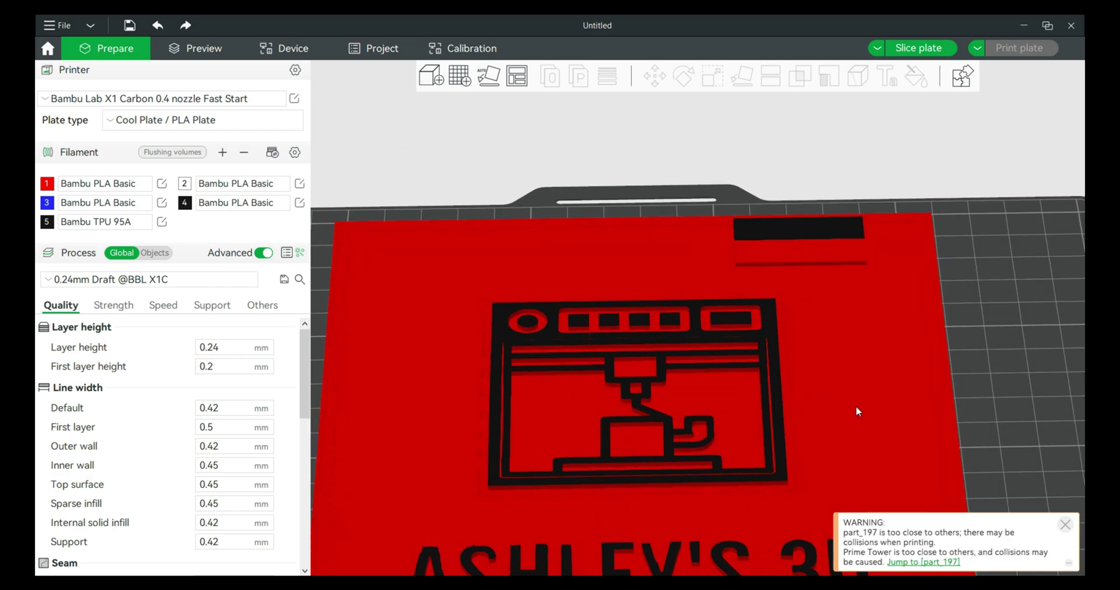
{"action": "left_click", "coordinate": [734, 399]}
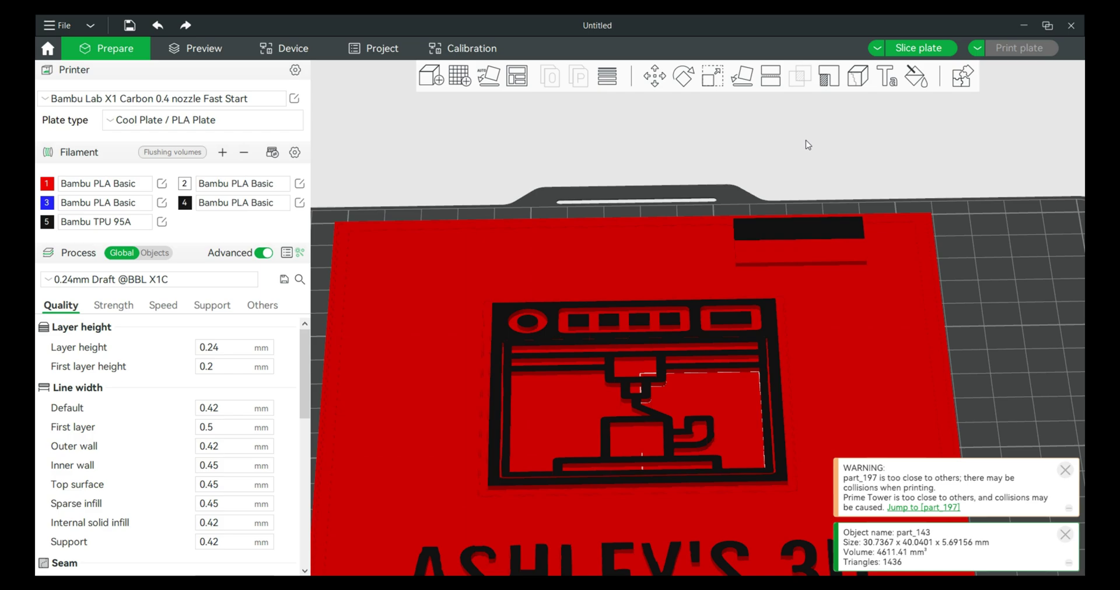
{"action": "left_click", "coordinate": [713, 77]}
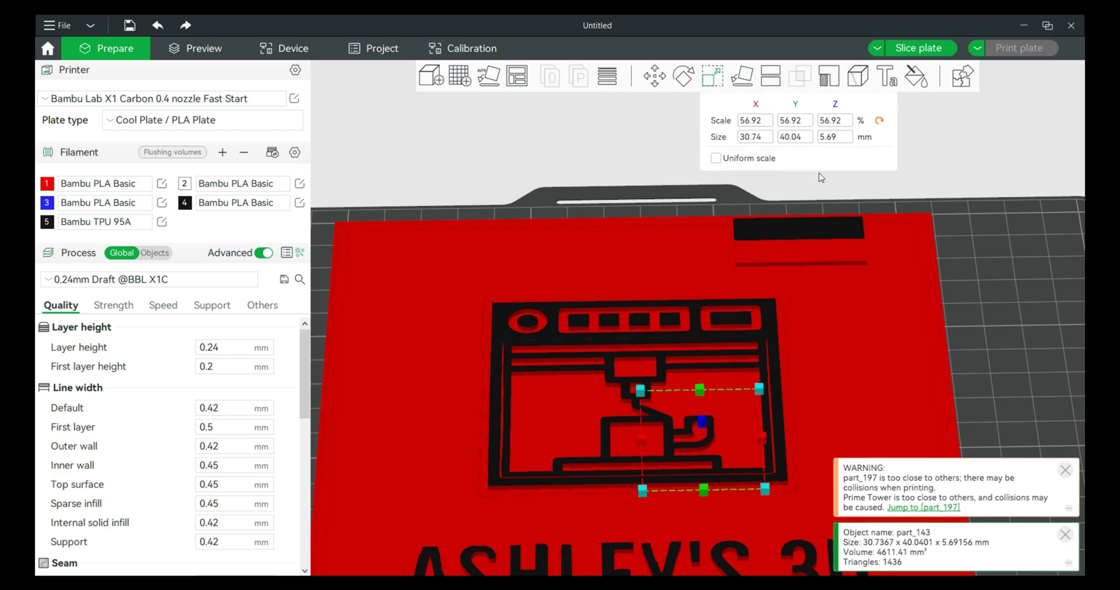
{"action": "left_click", "coordinate": [831, 137]}
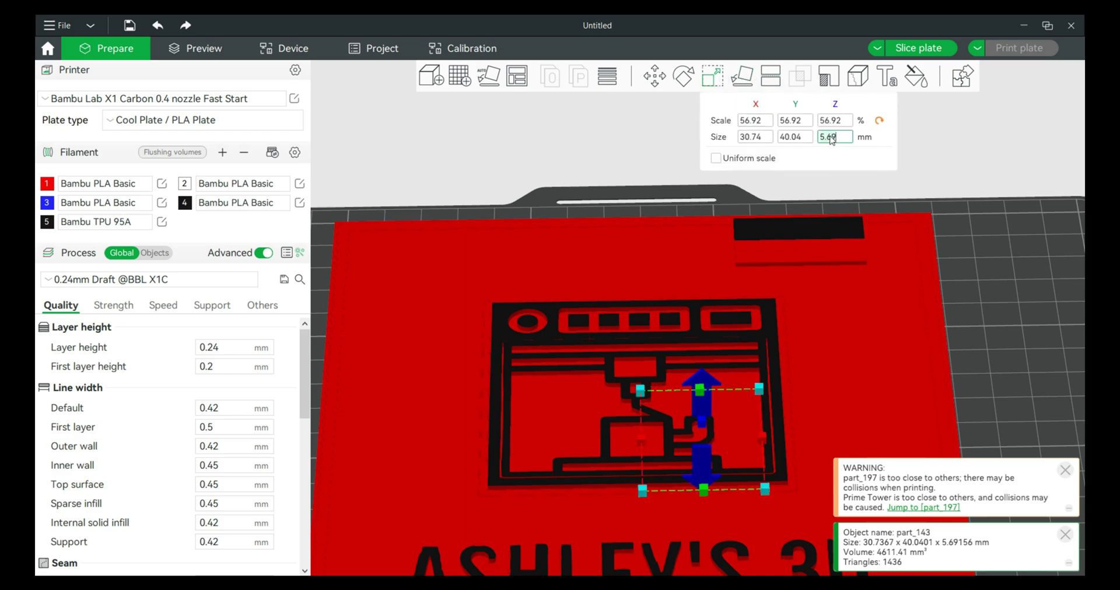
{"action": "key", "text": "BackSpace"}
{"action": "key", "text": "BackSpace"}
{"action": "key", "text": "BackSpace"}
{"action": "key", "text": "BackSpace"}
{"action": "type", "text": "4"}
{"action": "key", "text": "Return"}
Lower the left logo piece from 5.69 mm to 4 mm tall and check its height
{"action": "left_click", "coordinate": [566, 414]}
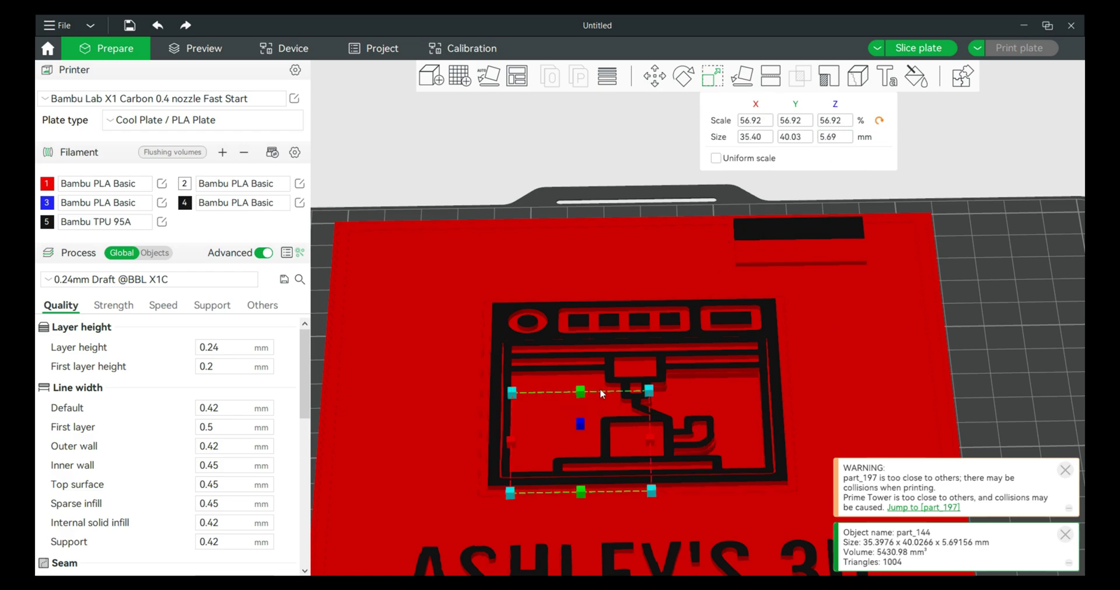
{"action": "left_click", "coordinate": [834, 138]}
{"action": "key", "text": "BackSpace"}
{"action": "key", "text": "BackSpace"}
{"action": "key", "text": "BackSpace"}
{"action": "key", "text": "BackSpace"}
{"action": "type", "text": "4"}
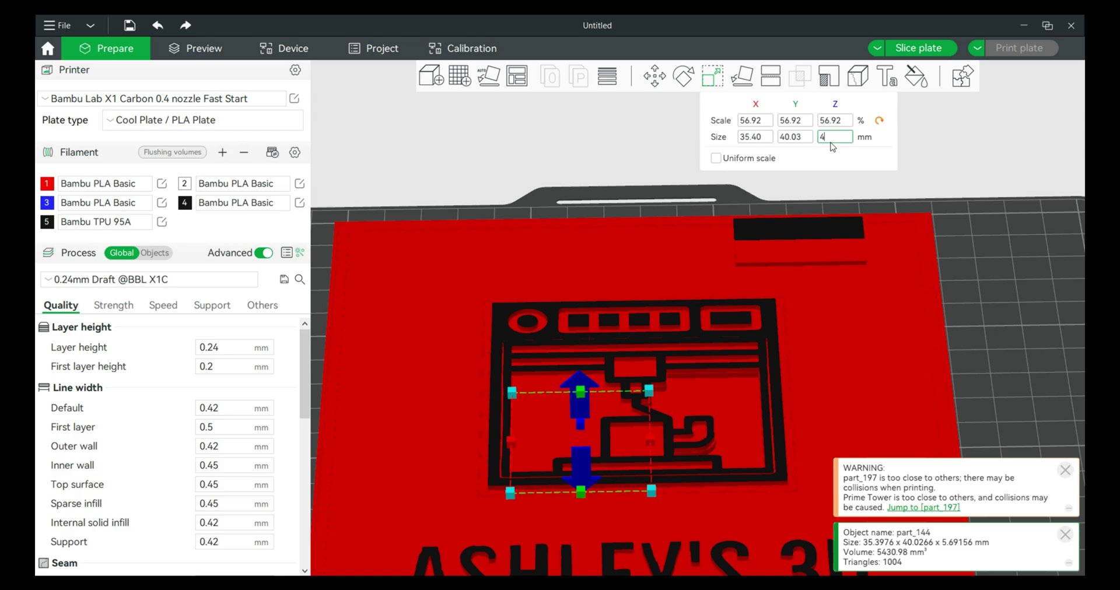
{"action": "key", "text": "Return"}
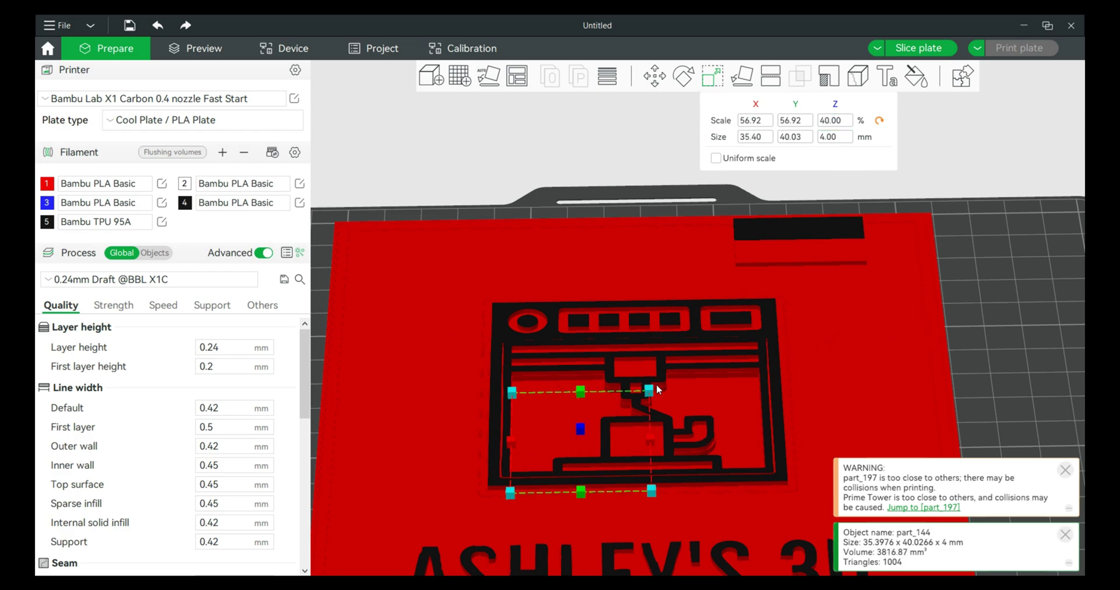
{"action": "mouse_move", "coordinate": [1016, 329]}
{"action": "left_mouse_down"}
{"action": "mouse_move", "coordinate": [1017, 308]}
{"action": "mouse_move", "coordinate": [1008, 309]}
{"action": "mouse_move", "coordinate": [1014, 334]}
{"action": "left_mouse_up"}
Select all 197 sign objects and assemble them into one 161.733 x 230.022 x 7 mm assembly
{"action": "scroll", "coordinate": [1012, 335], "scroll_direction": "down", "scroll_amount": 2}
{"action": "scroll", "coordinate": [1012, 335], "scroll_direction": "down", "scroll_amount": 1}
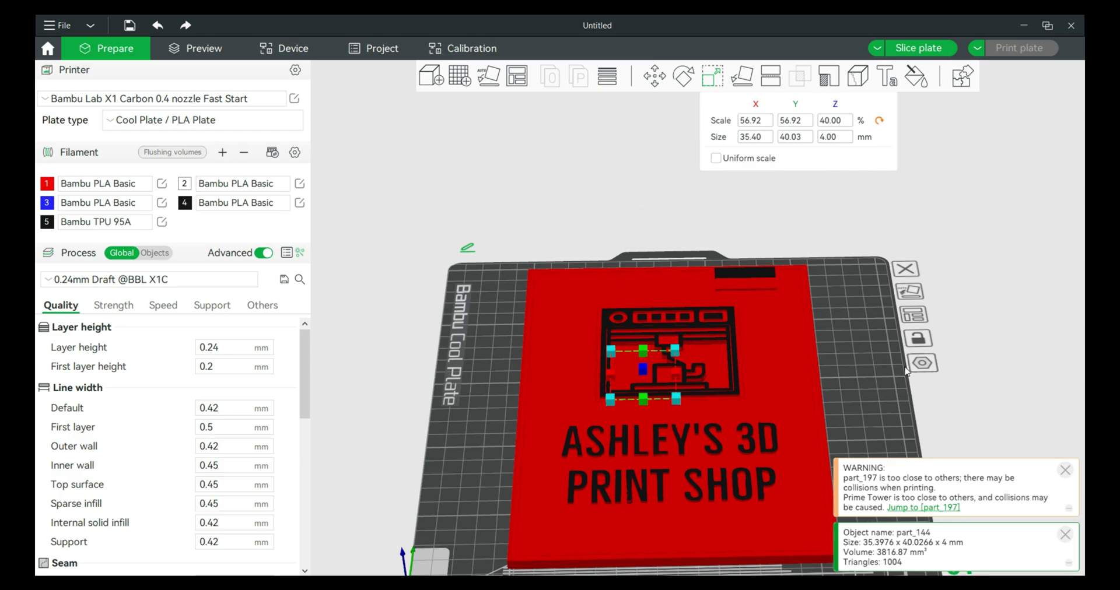
{"action": "scroll", "coordinate": [892, 378], "scroll_direction": "down", "scroll_amount": 1}
{"action": "left_click_drag", "start_coordinate": [851, 386], "coordinate": [851, 400]}
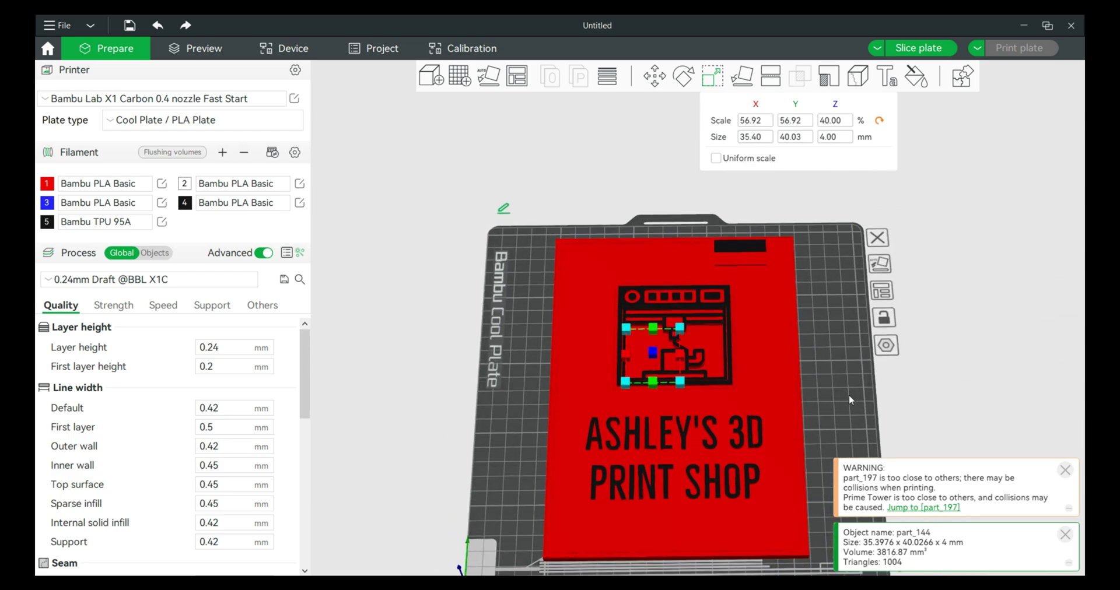
{"action": "key", "text": "ctrl+a"}
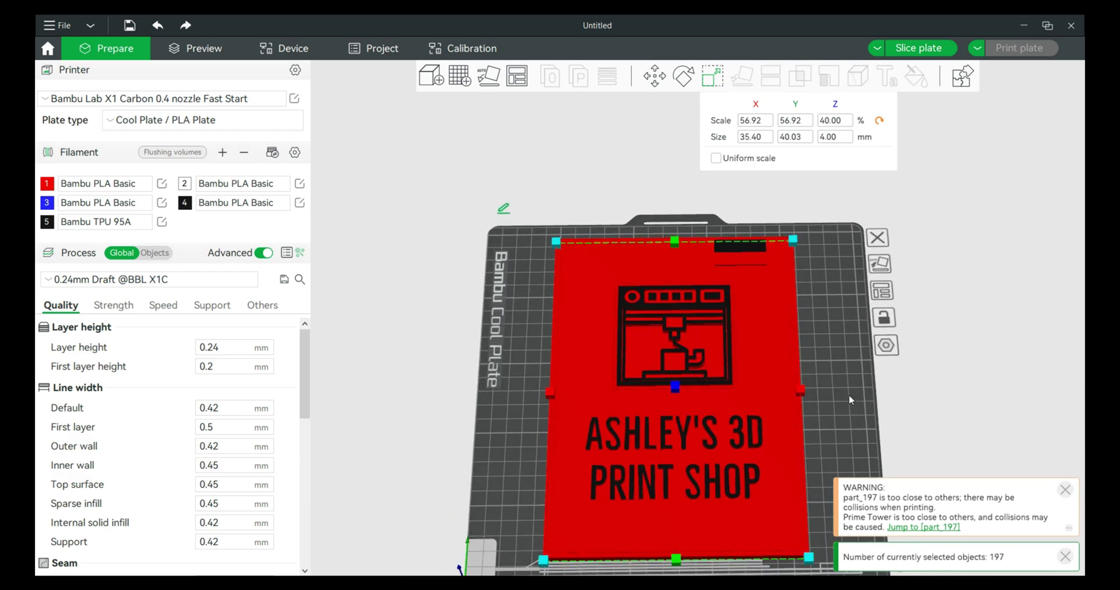
{"action": "right_click", "coordinate": [767, 358]}
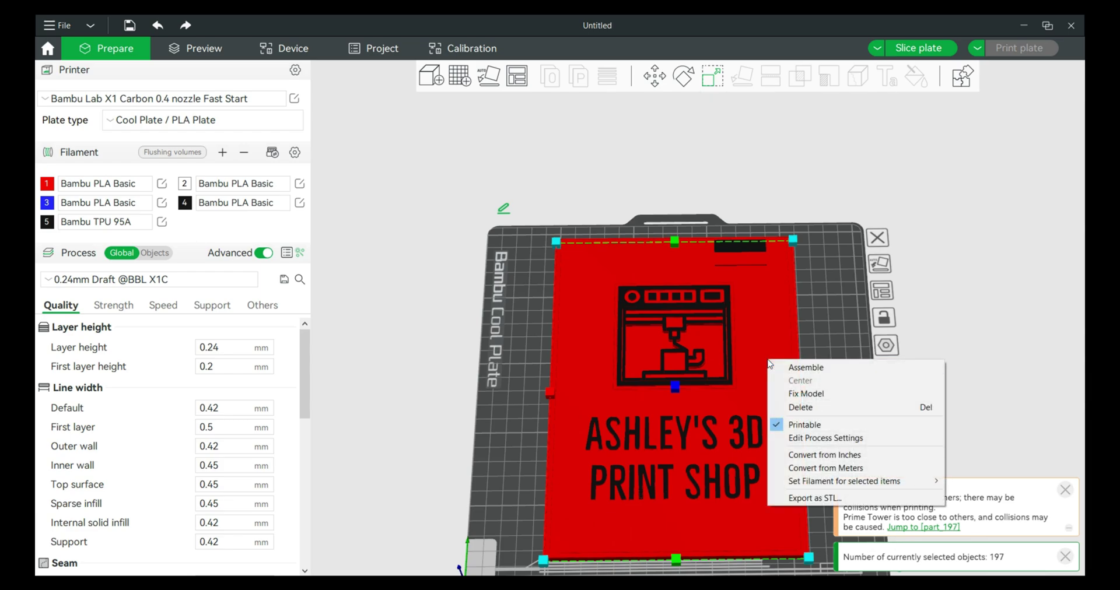
{"action": "left_click", "coordinate": [799, 370]}
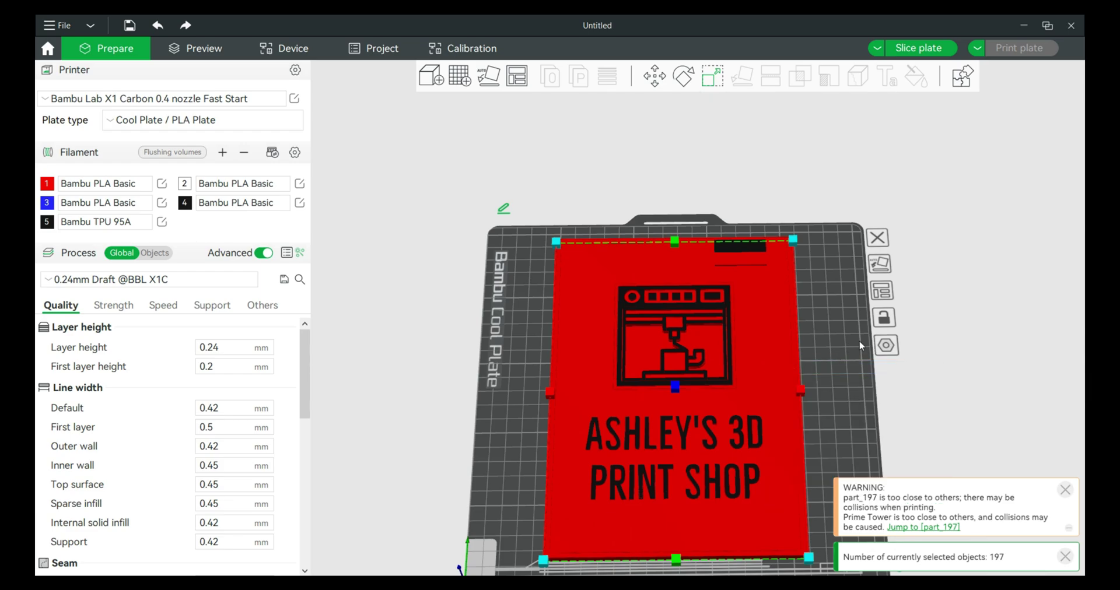
Orbit to inspect the raised lettering, then switch to the top-down view
{"action": "scroll", "coordinate": [861, 345], "scroll_direction": "up", "scroll_amount": 5}
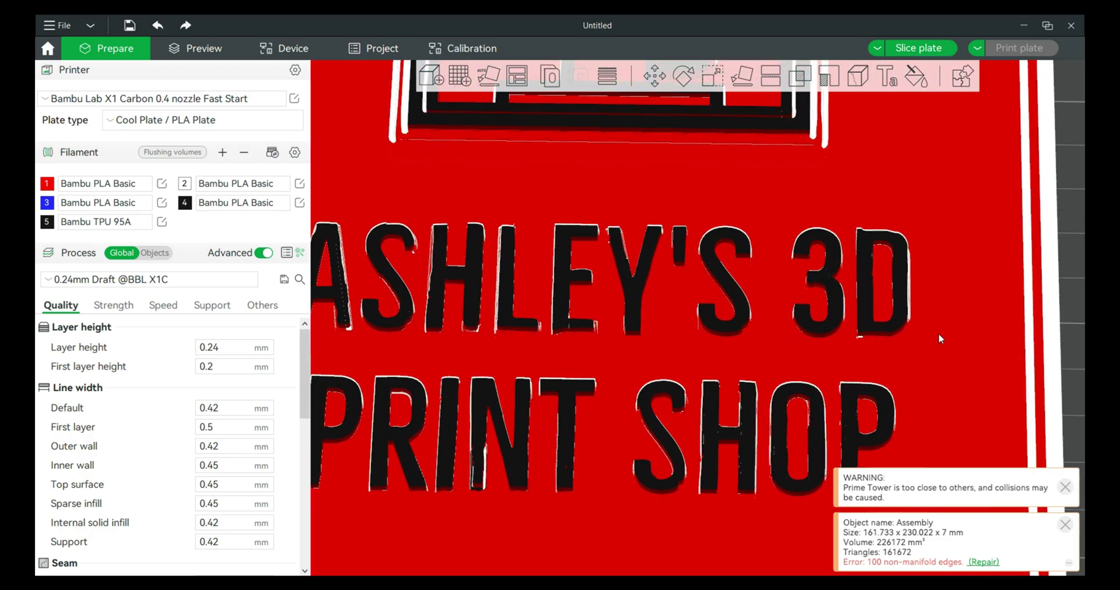
{"action": "left_click_drag", "start_coordinate": [938, 333], "coordinate": [888, 177]}
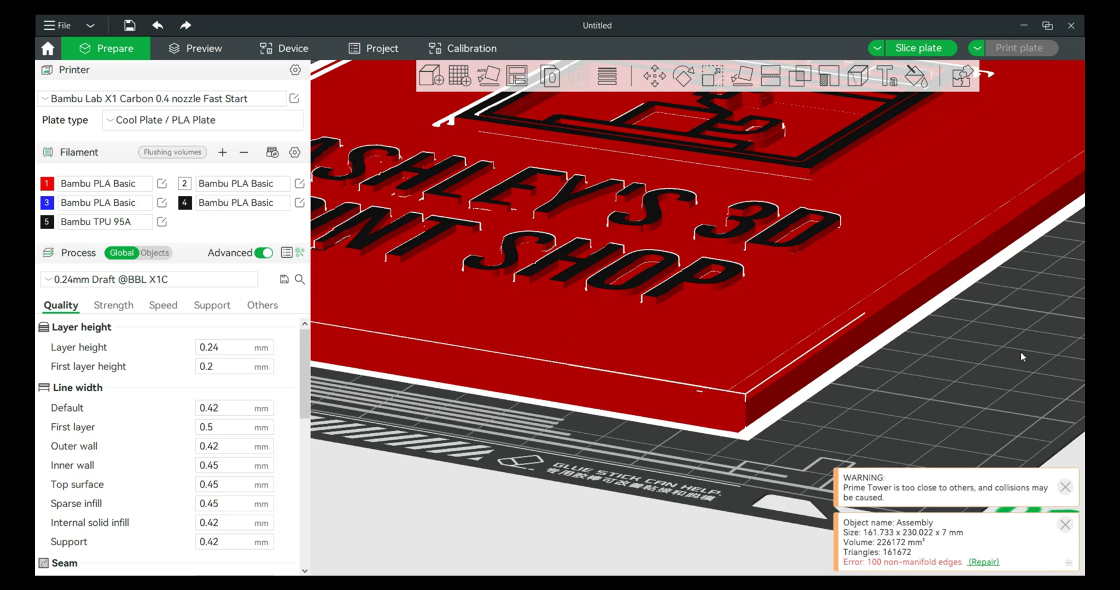
{"action": "key", "text": "1"}
{"action": "scroll", "coordinate": [1045, 360], "scroll_direction": "up", "scroll_amount": 3}
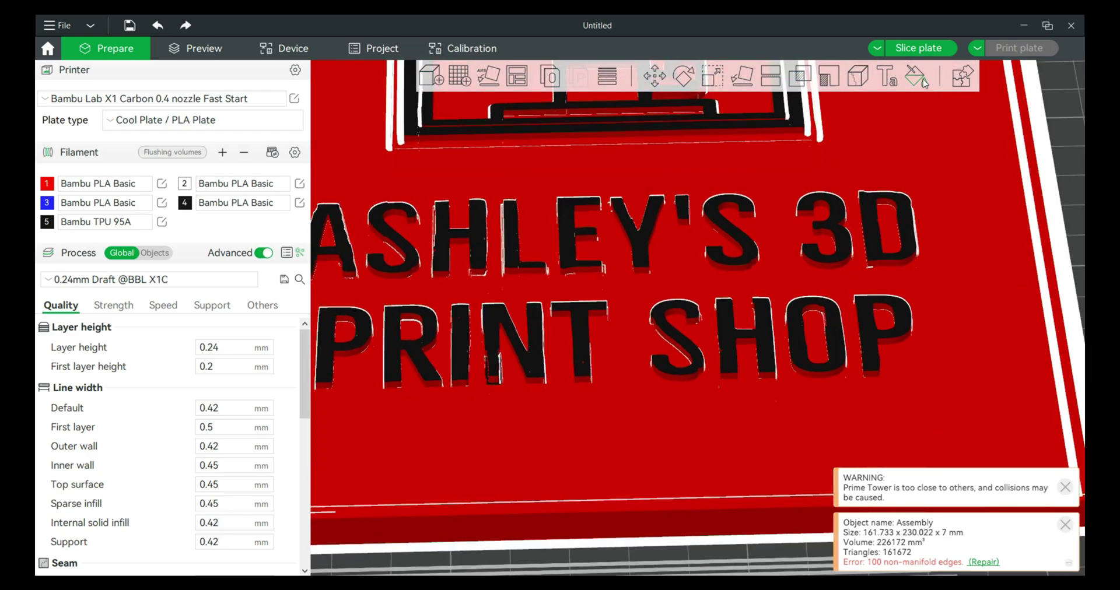
Set colour painting to Height Range mode with black filament 4 and a 1.02 mm range
{"action": "left_click", "coordinate": [922, 79]}
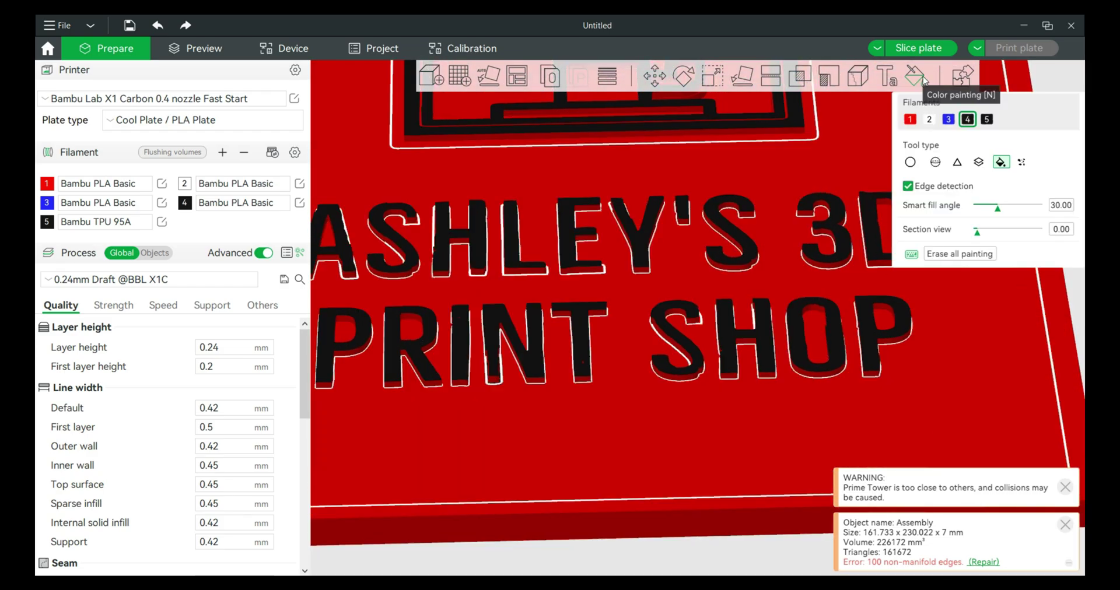
{"action": "left_click", "coordinate": [978, 163]}
{"action": "scroll", "coordinate": [778, 443], "scroll_direction": "down", "scroll_amount": 2}
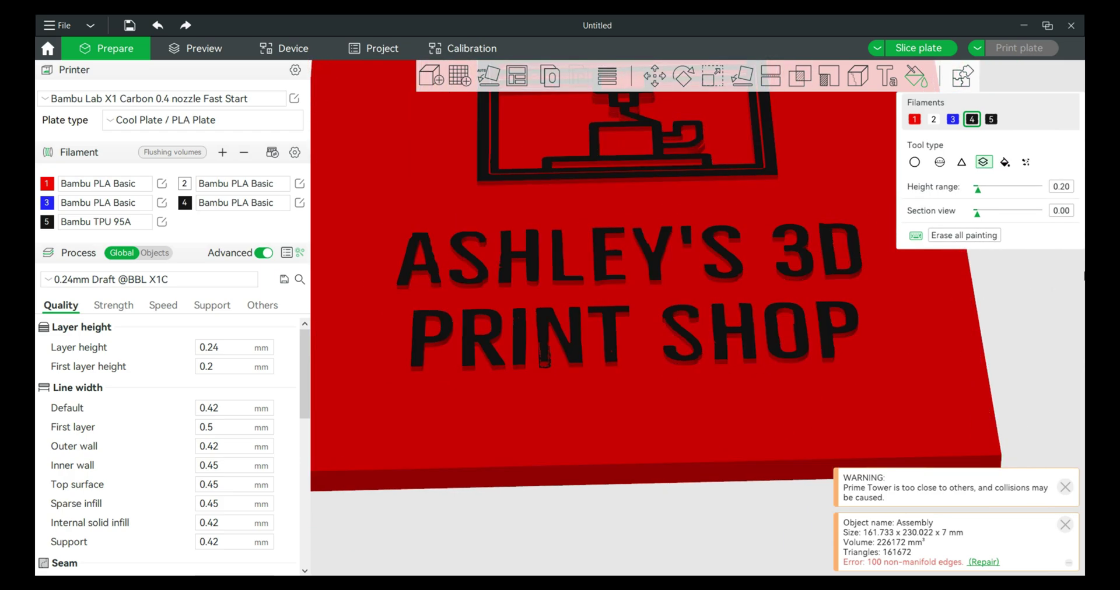
{"action": "mouse_move", "coordinate": [1050, 299]}
{"action": "left_mouse_down"}
{"action": "mouse_move", "coordinate": [1044, 315]}
{"action": "mouse_move", "coordinate": [1033, 285]}
{"action": "left_mouse_up"}
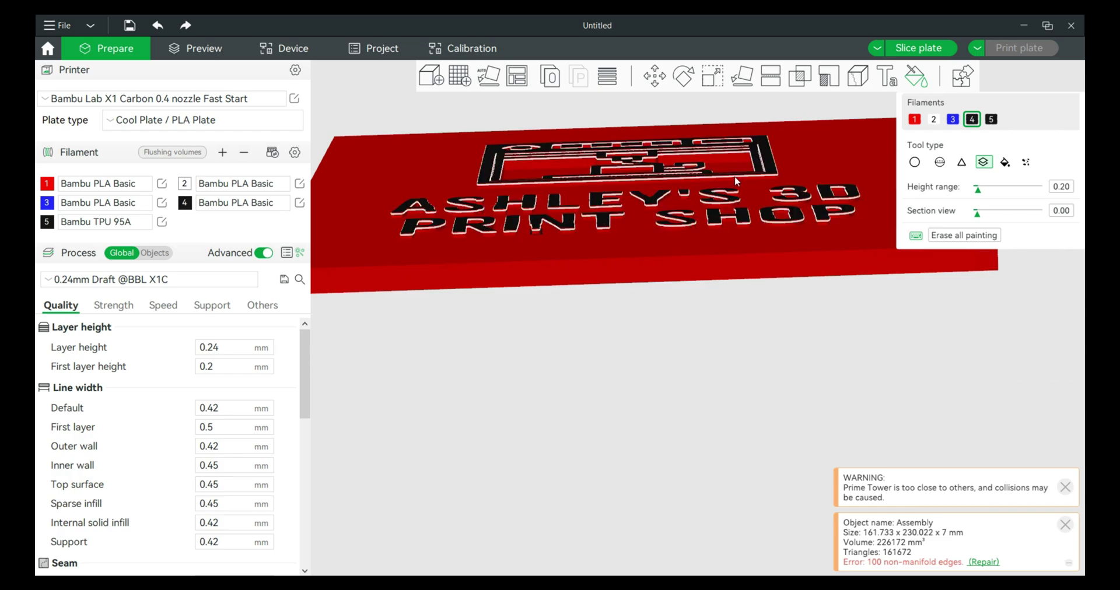
{"action": "left_click_drag", "start_coordinate": [980, 193], "coordinate": [984, 193]}
{"action": "scroll", "coordinate": [671, 298], "scroll_direction": "up", "scroll_amount": 5}
{"action": "scroll", "coordinate": [573, 351], "scroll_direction": "down", "scroll_amount": 3}
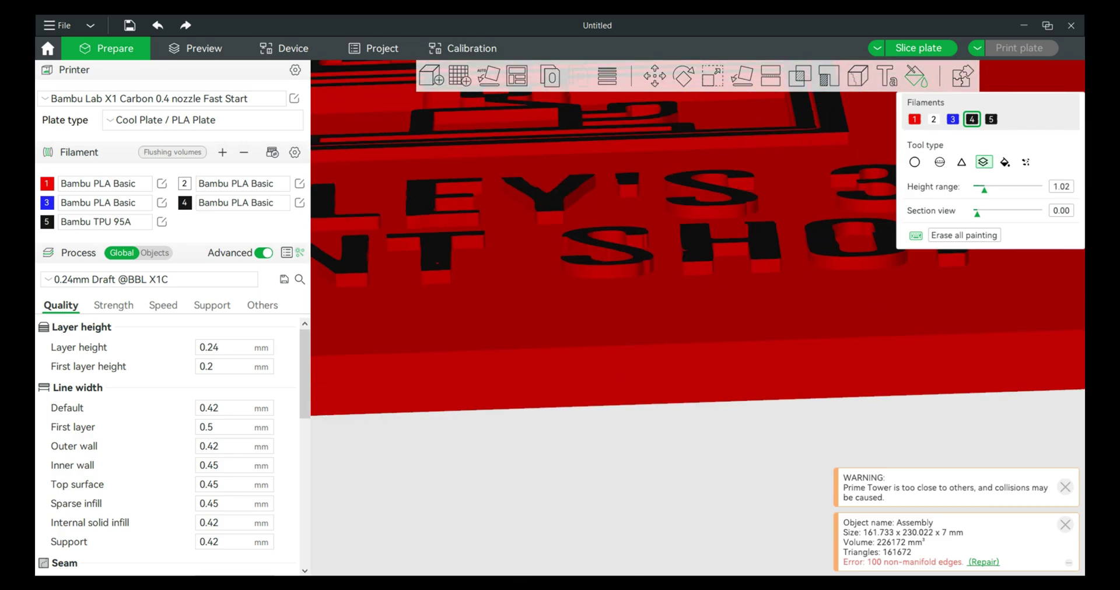
{"action": "scroll", "coordinate": [486, 478], "scroll_direction": "down", "scroll_amount": 5}
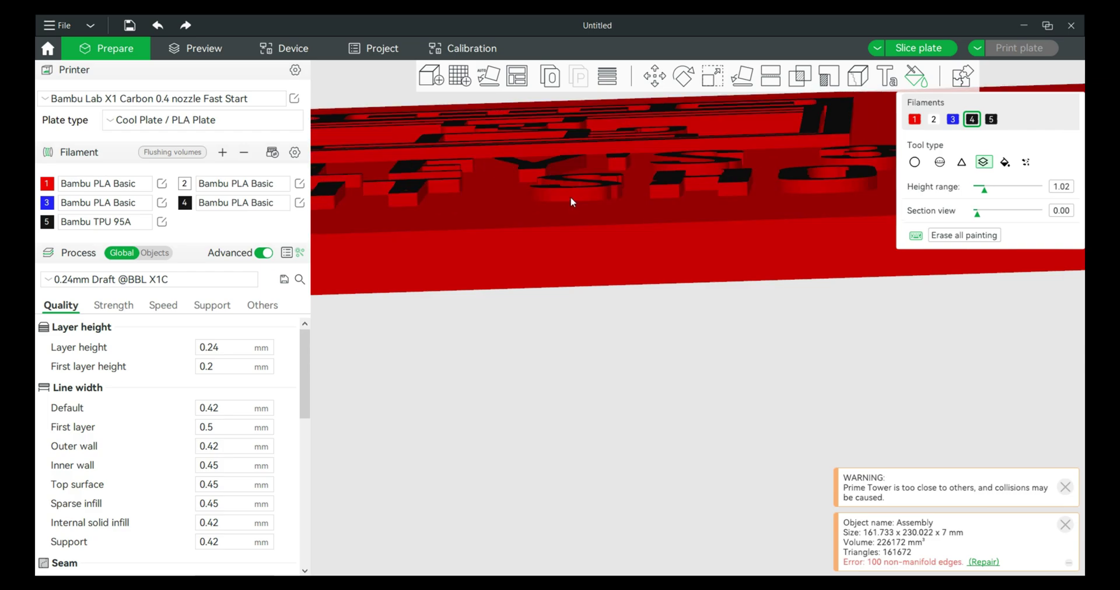
Narrow the height range to 0.73 mm and paint the top layers black, then undo that painting
{"action": "left_click_drag", "start_coordinate": [984, 189], "coordinate": [984, 194]}
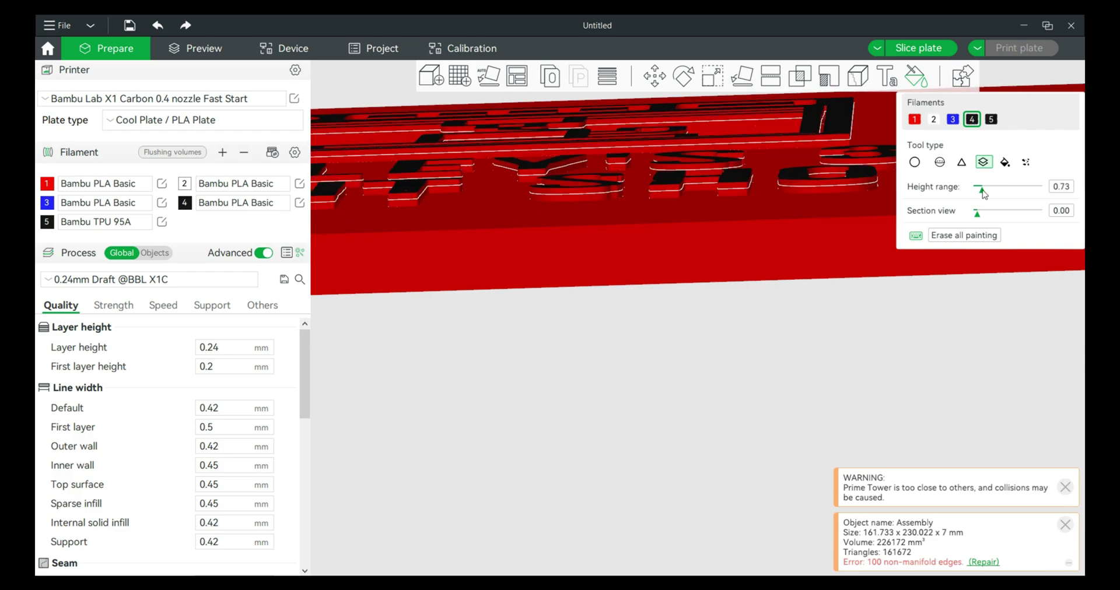
{"action": "left_click", "coordinate": [586, 163]}
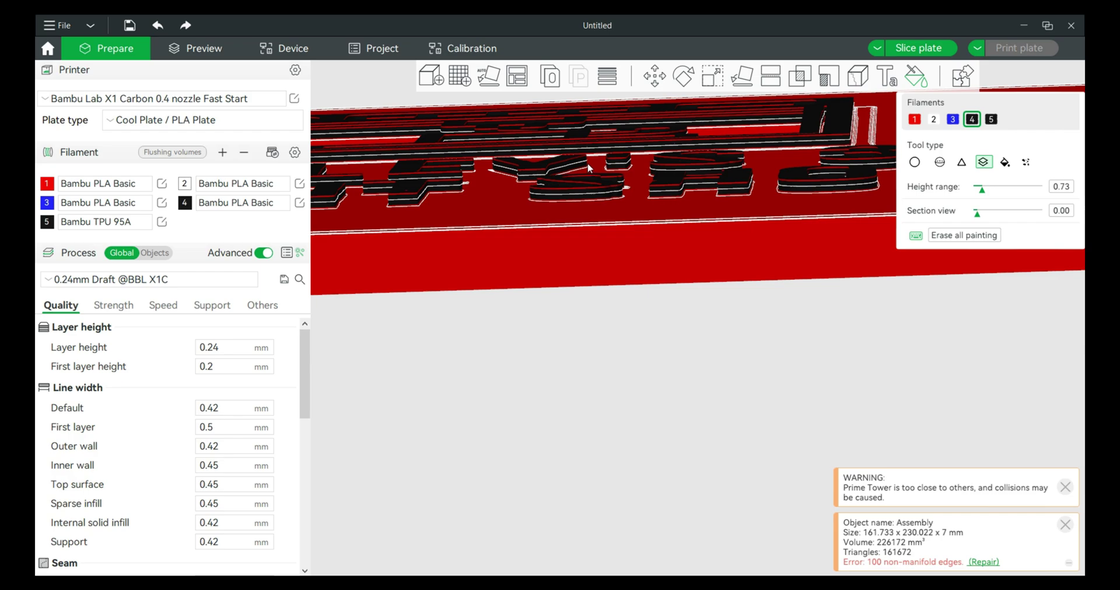
{"action": "left_click", "coordinate": [584, 158]}
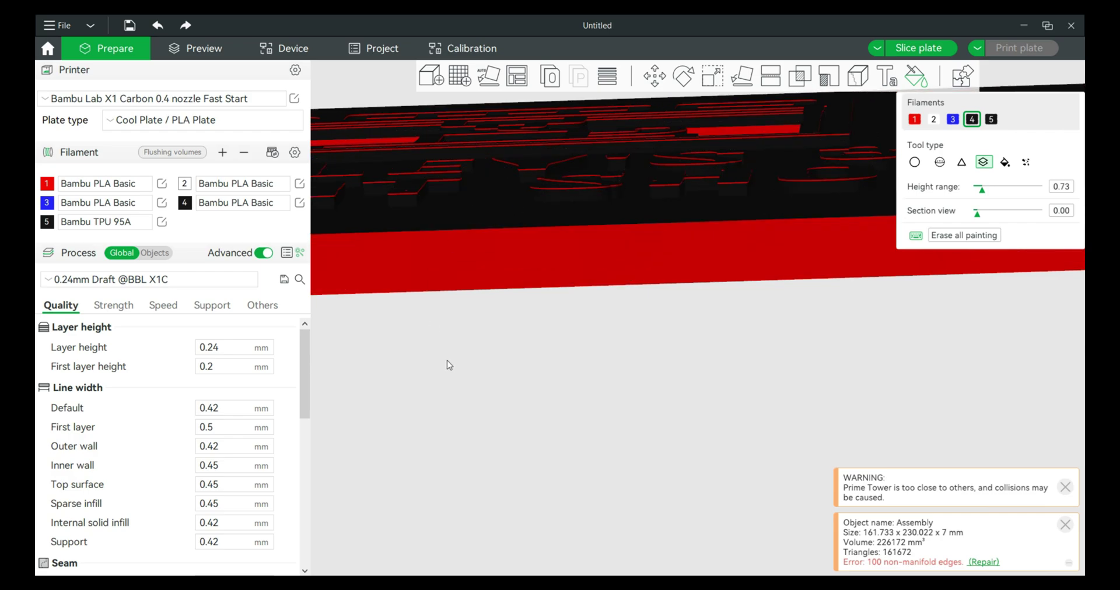
{"action": "left_click", "coordinate": [157, 25]}
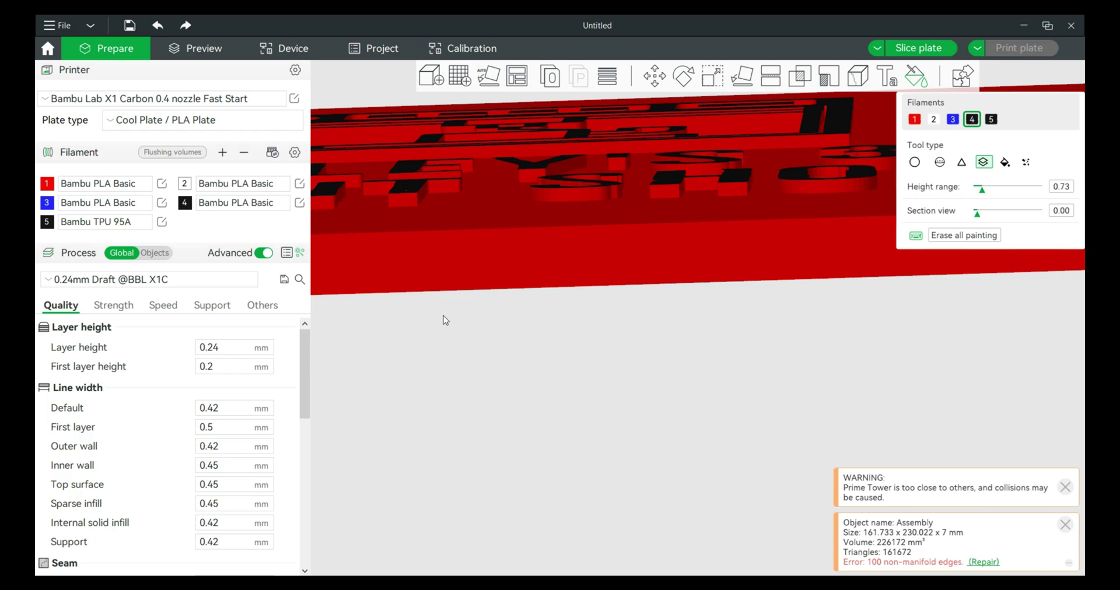
Repaint the raised logo and lettering tops black with filament 4 and inspect the result
{"action": "left_click", "coordinate": [411, 201]}
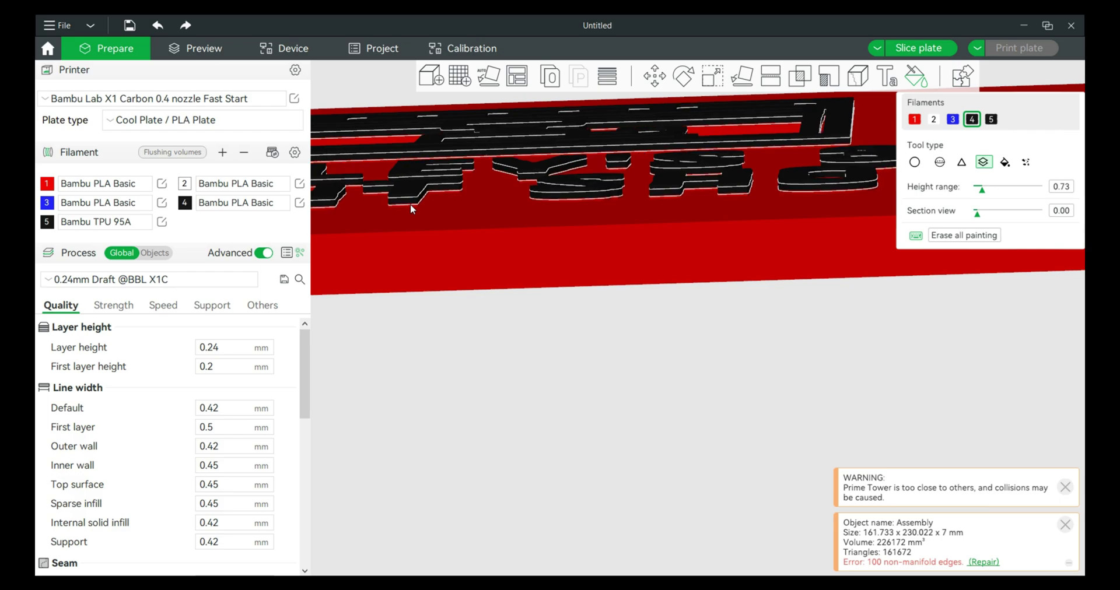
{"action": "left_click_drag", "start_coordinate": [547, 385], "coordinate": [613, 183]}
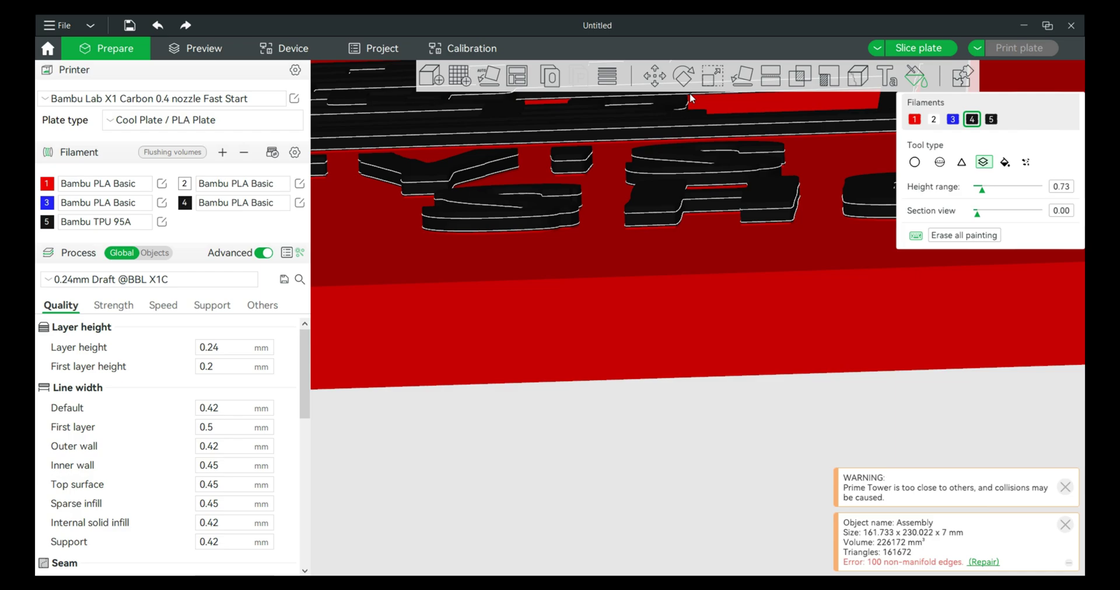
{"action": "left_click_drag", "start_coordinate": [614, 110], "coordinate": [533, 425]}
{"action": "scroll", "coordinate": [536, 443], "scroll_direction": "up", "scroll_amount": 3}
Scale the painted sign uniformly to 42.68%, about 69.03 x 98.18 x 2.99 mm
{"action": "scroll", "coordinate": [532, 435], "scroll_direction": "down", "scroll_amount": 5}
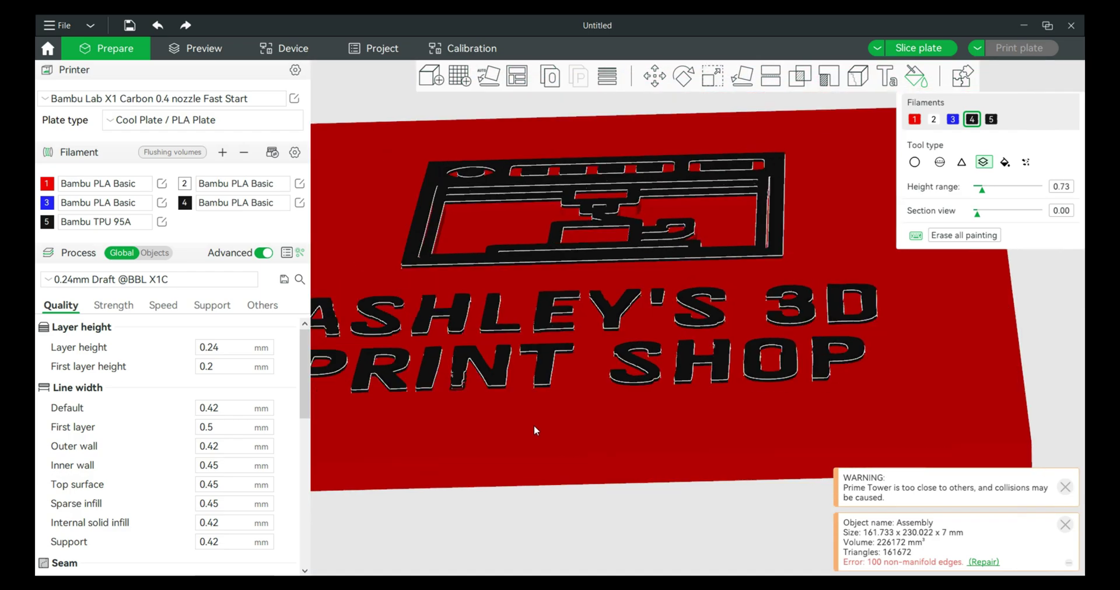
{"action": "scroll", "coordinate": [496, 518], "scroll_direction": "down", "scroll_amount": 3}
{"action": "left_click_drag", "start_coordinate": [493, 520], "coordinate": [433, 184]}
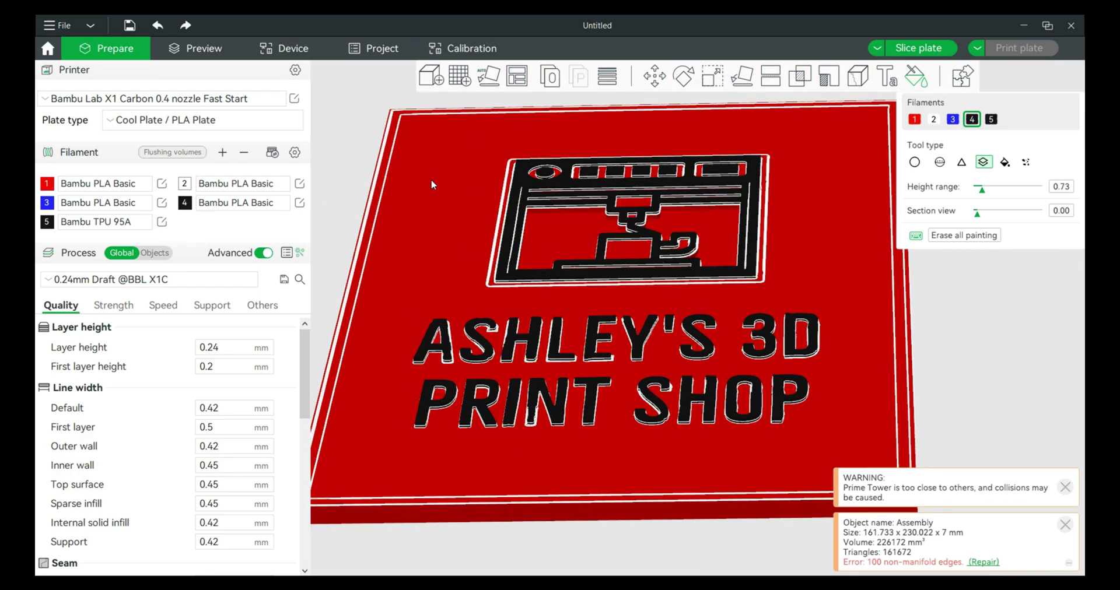
{"action": "left_click", "coordinate": [721, 81]}
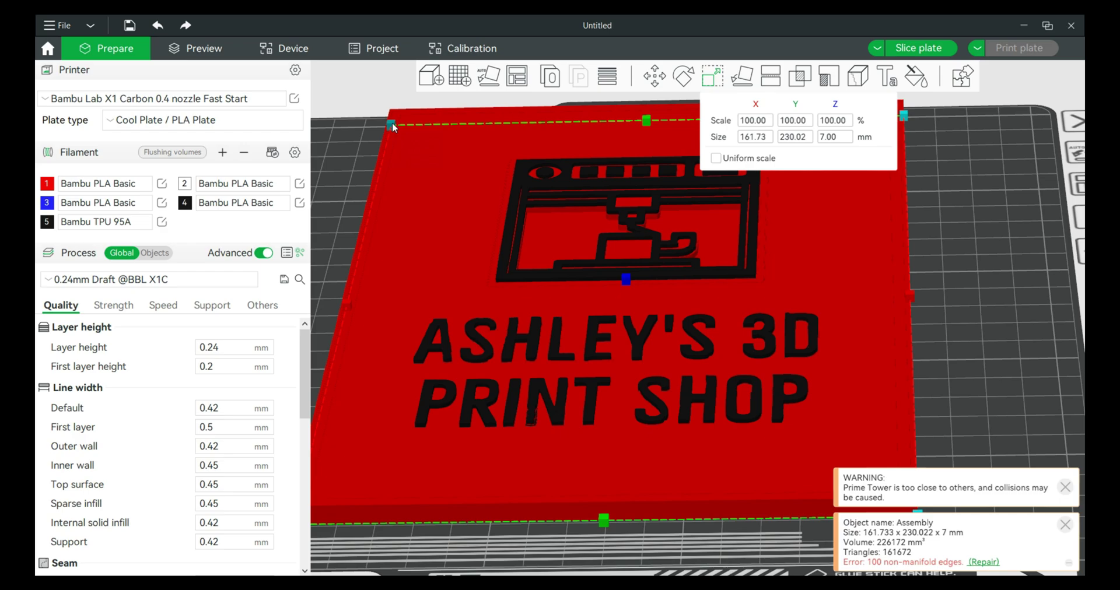
{"action": "left_click_drag", "start_coordinate": [392, 124], "coordinate": [485, 241]}
Switch to the top-down view and orbit to inspect the scaled-down sign
{"action": "key", "text": "1"}
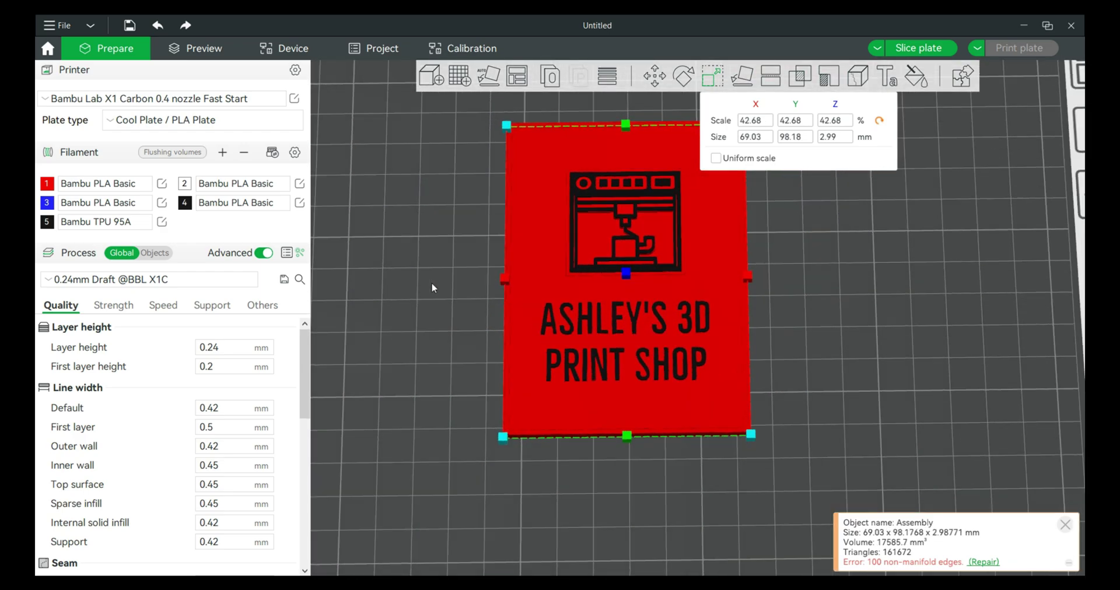
{"action": "scroll", "coordinate": [447, 388], "scroll_direction": "up", "scroll_amount": 2}
{"action": "mouse_move", "coordinate": [911, 345]}
{"action": "left_mouse_down"}
{"action": "mouse_move", "coordinate": [912, 306]}
{"action": "mouse_move", "coordinate": [914, 343]}
{"action": "left_mouse_up"}
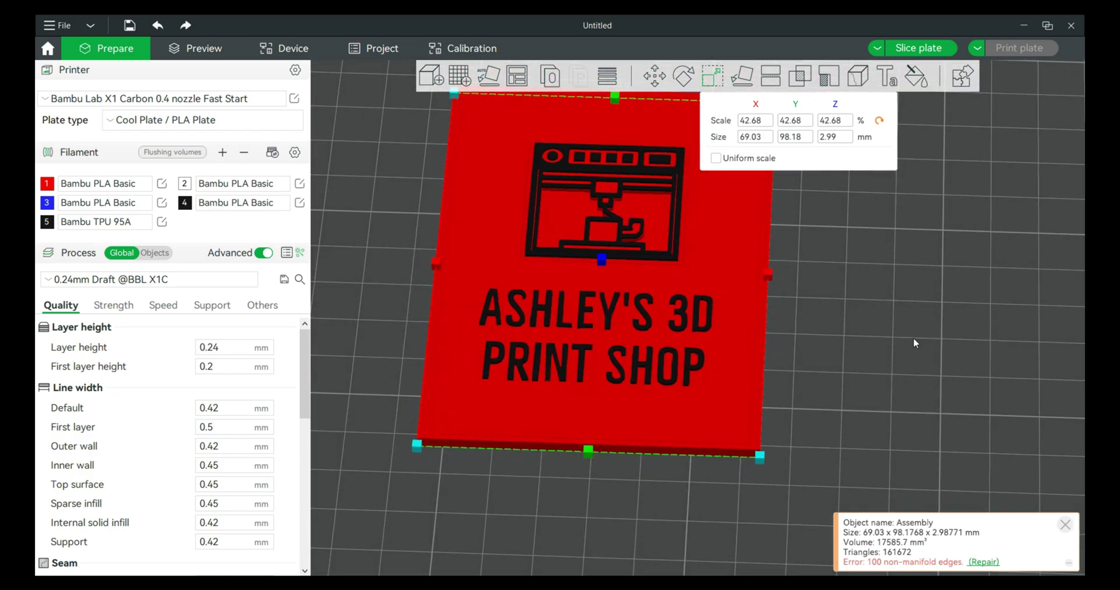